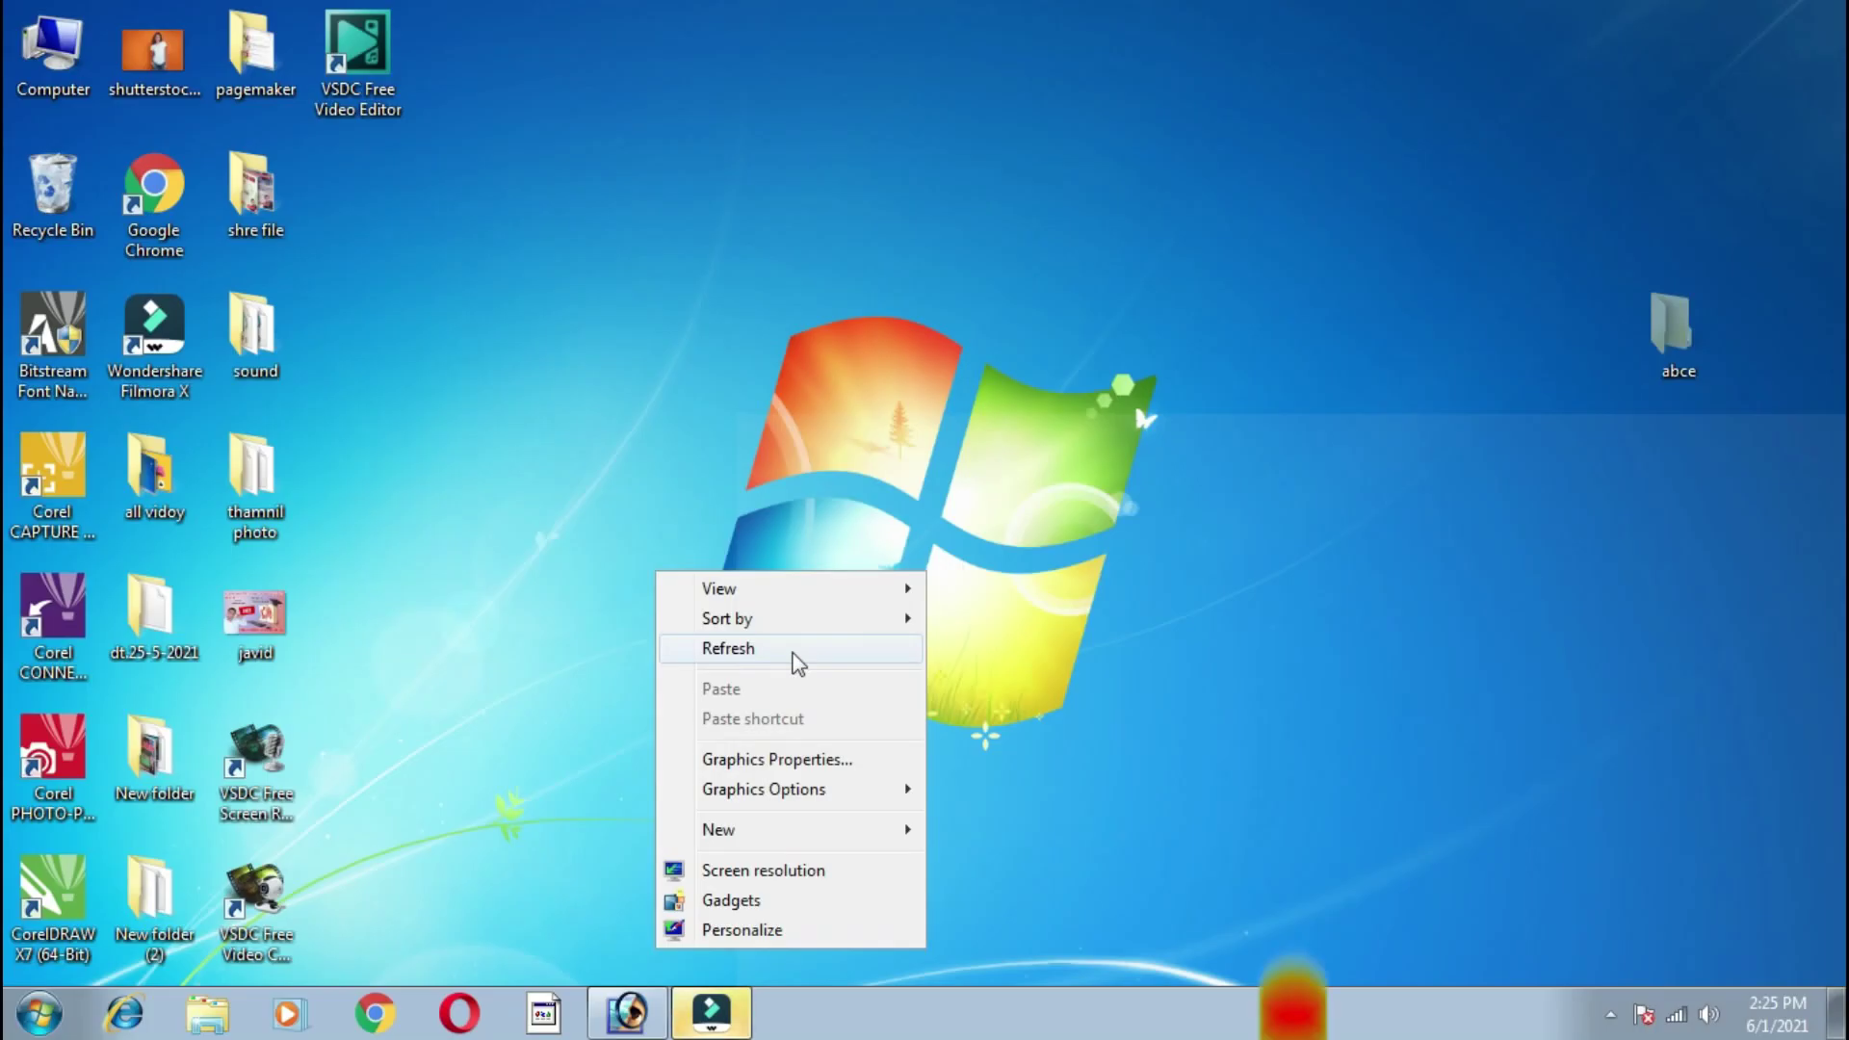
Restore the Photoshop window from the taskbar so it fills the screen
left_click(792, 653)
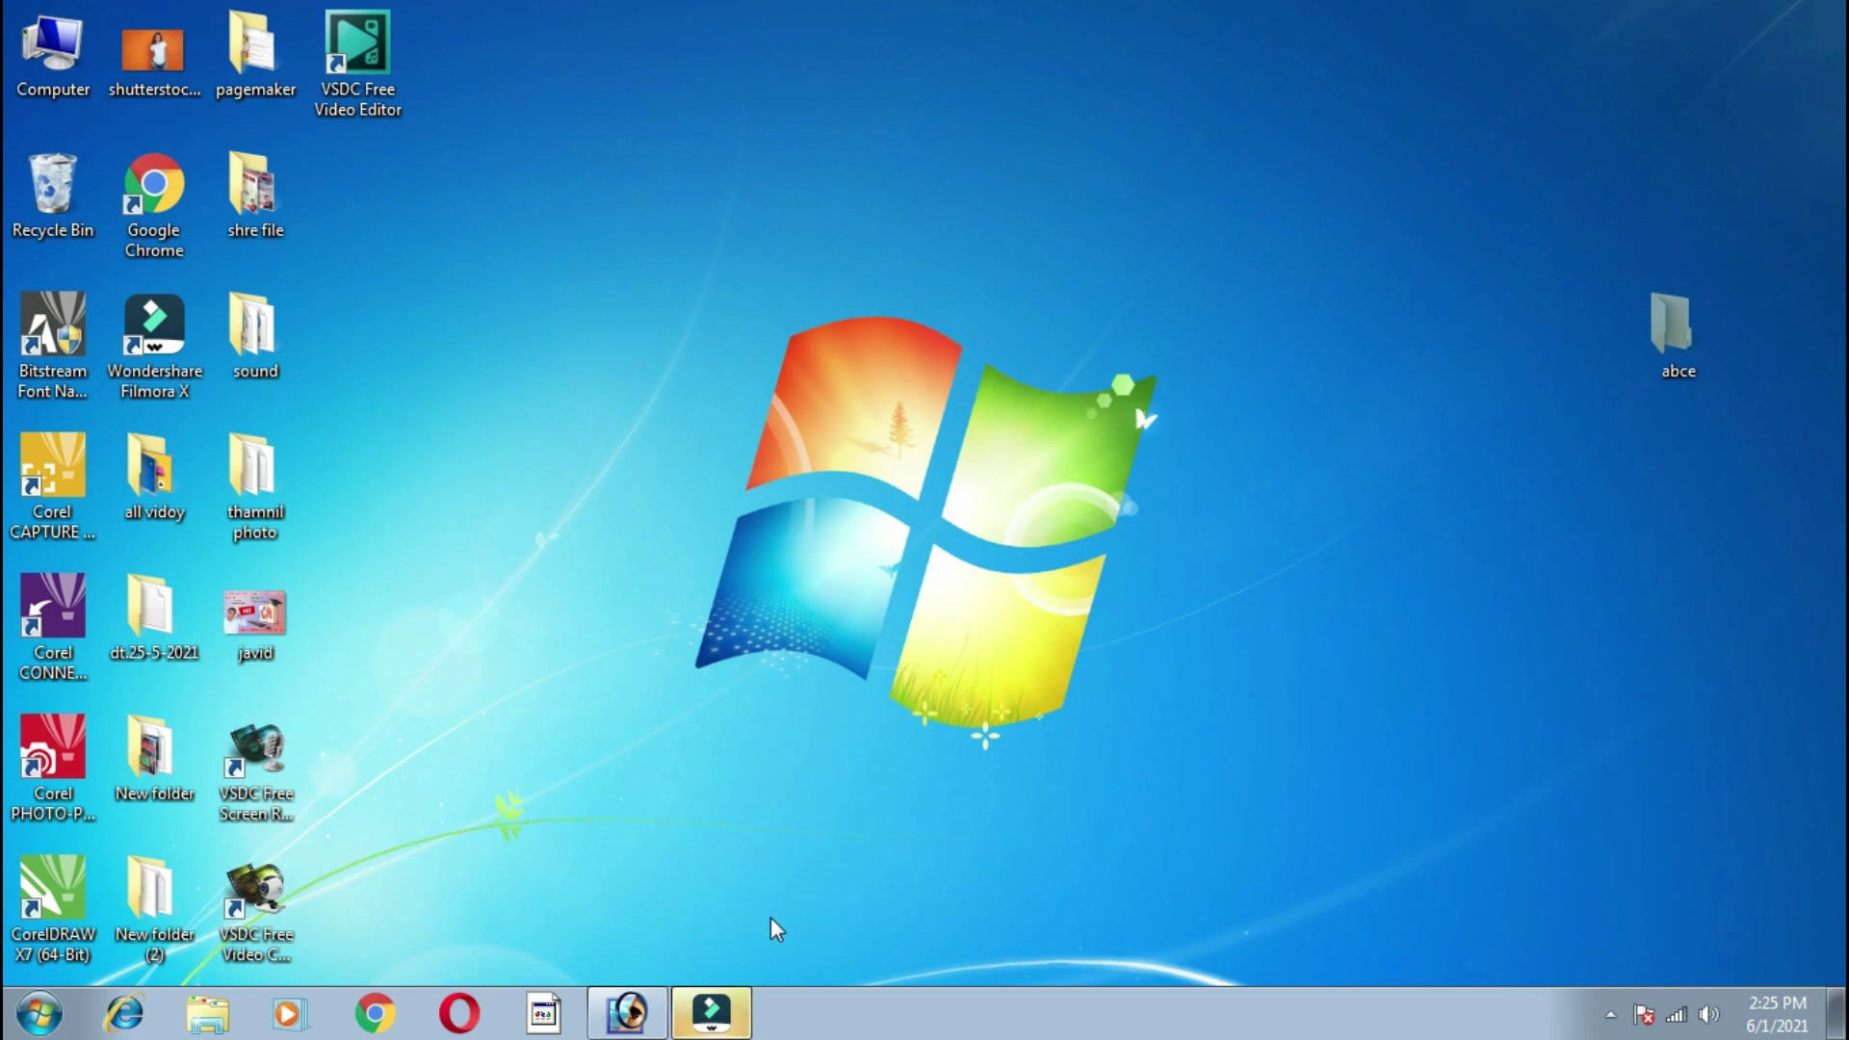
left_click(621, 1021)
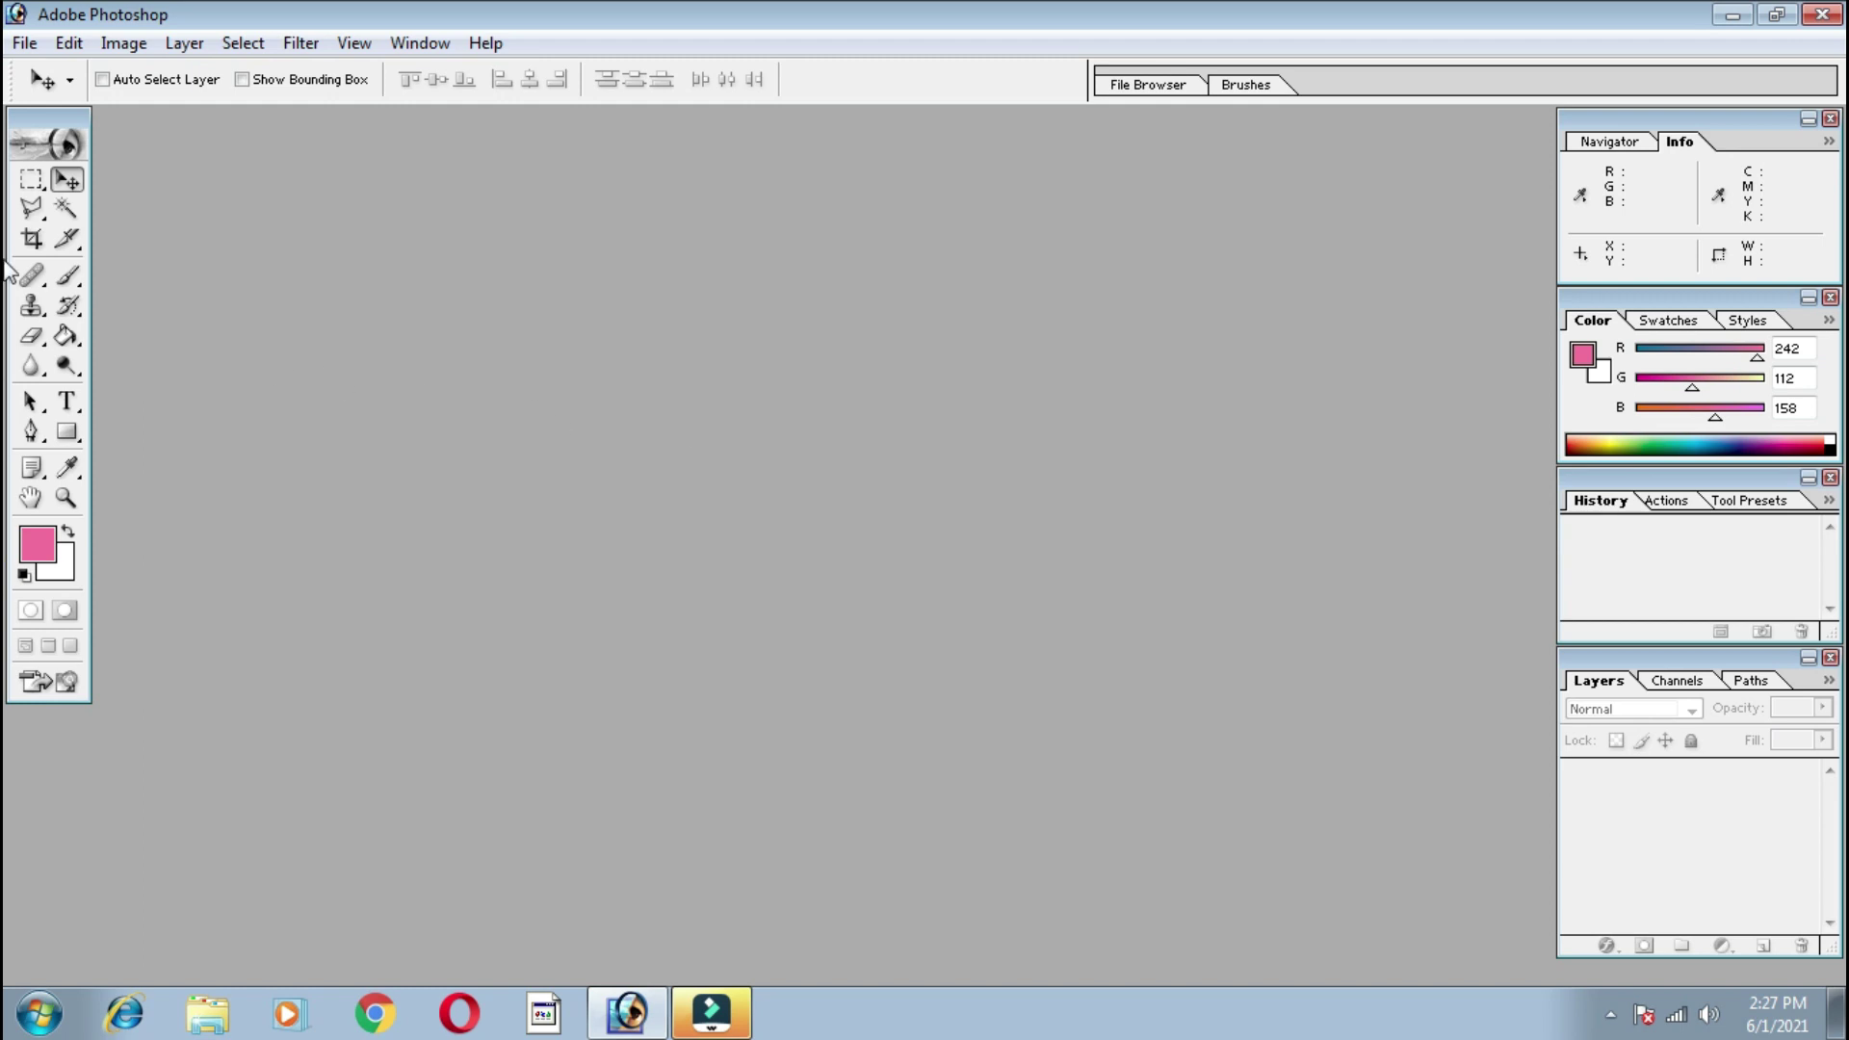
Open shutterstock_746398405-scaled.jpg from the Desktop and maximize its document window
left_click(23, 44)
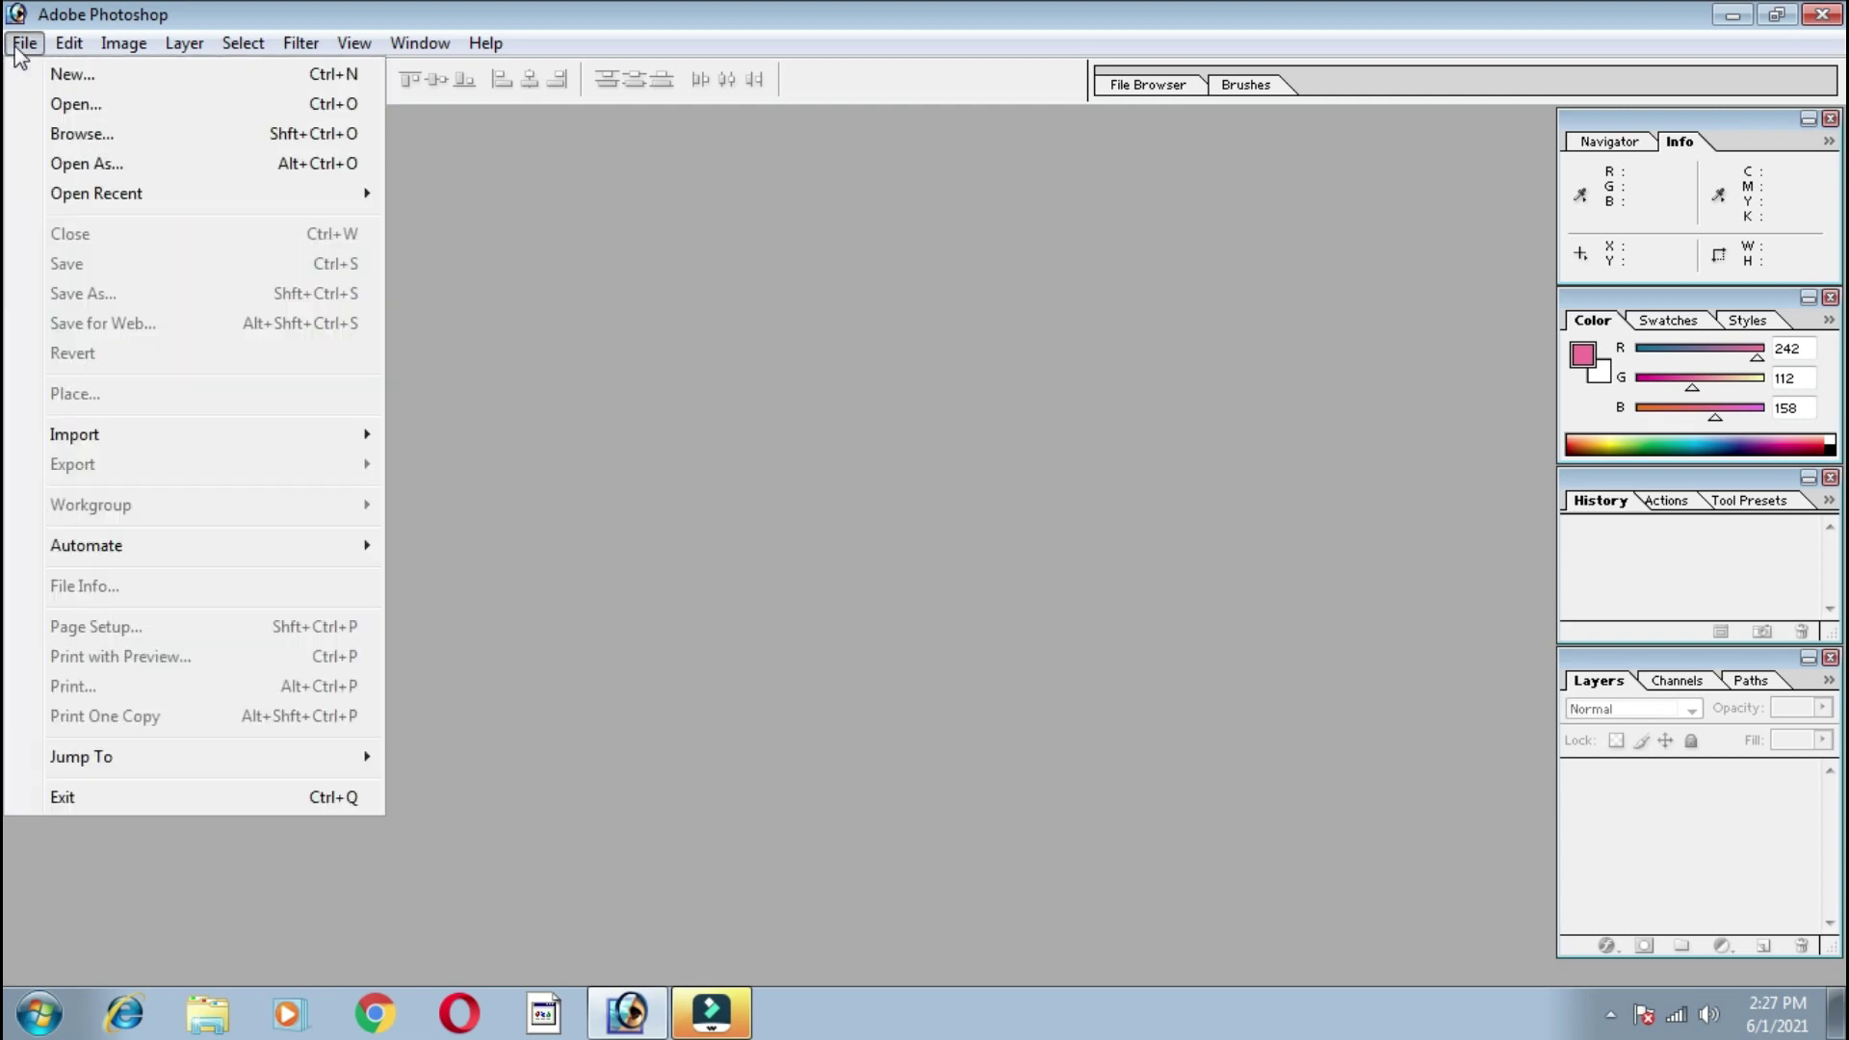
left_click(129, 108)
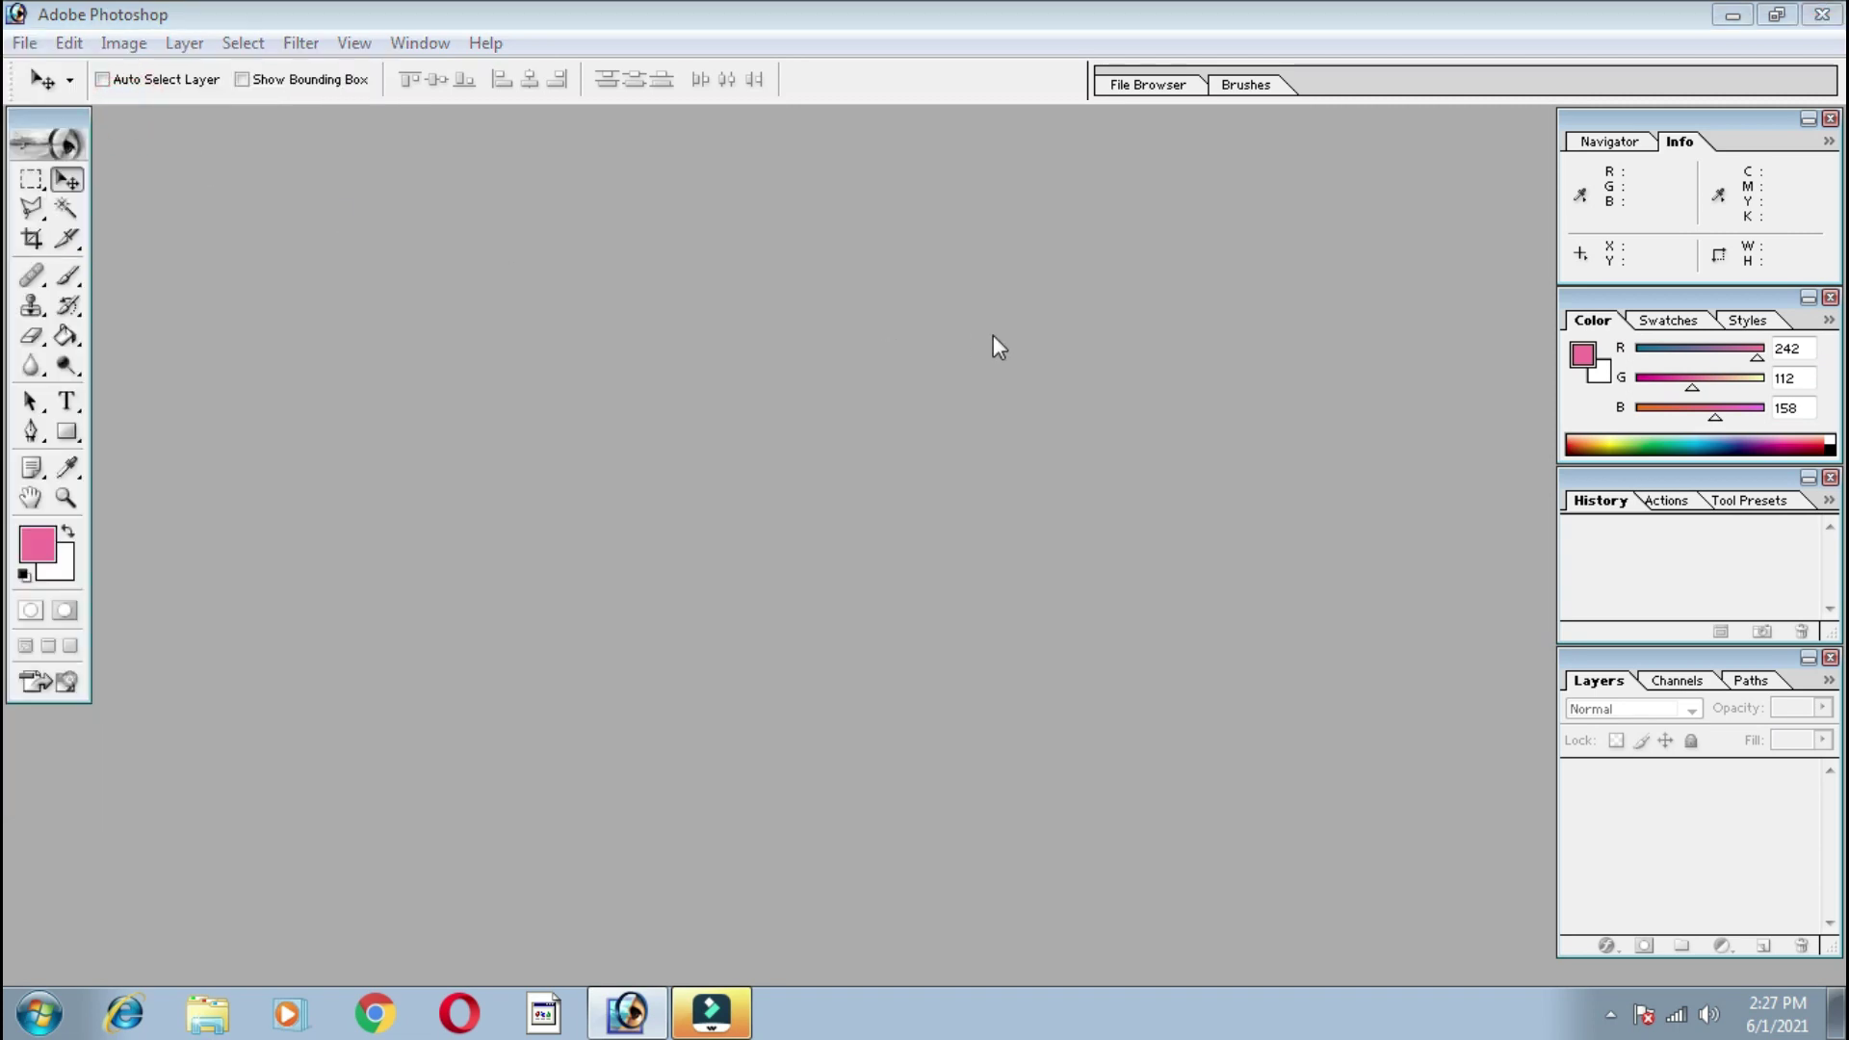
left_click(345, 333)
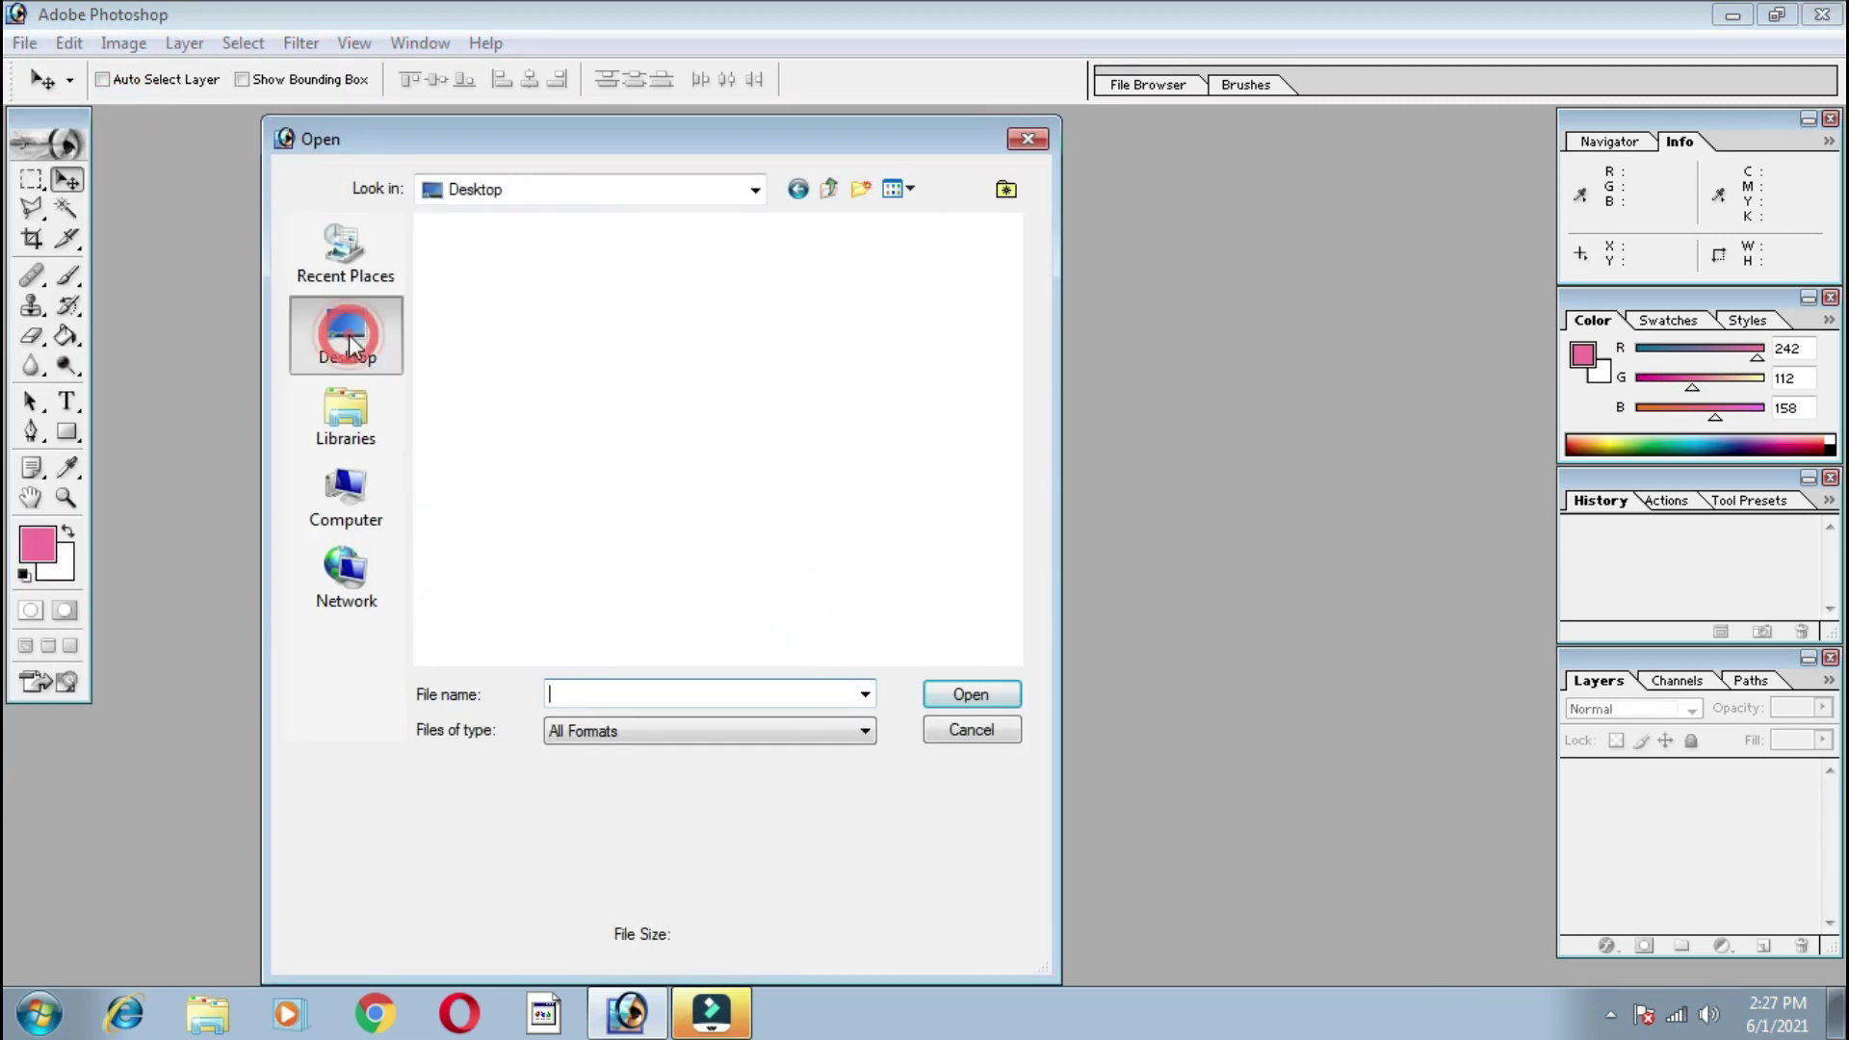
double_click(888, 520)
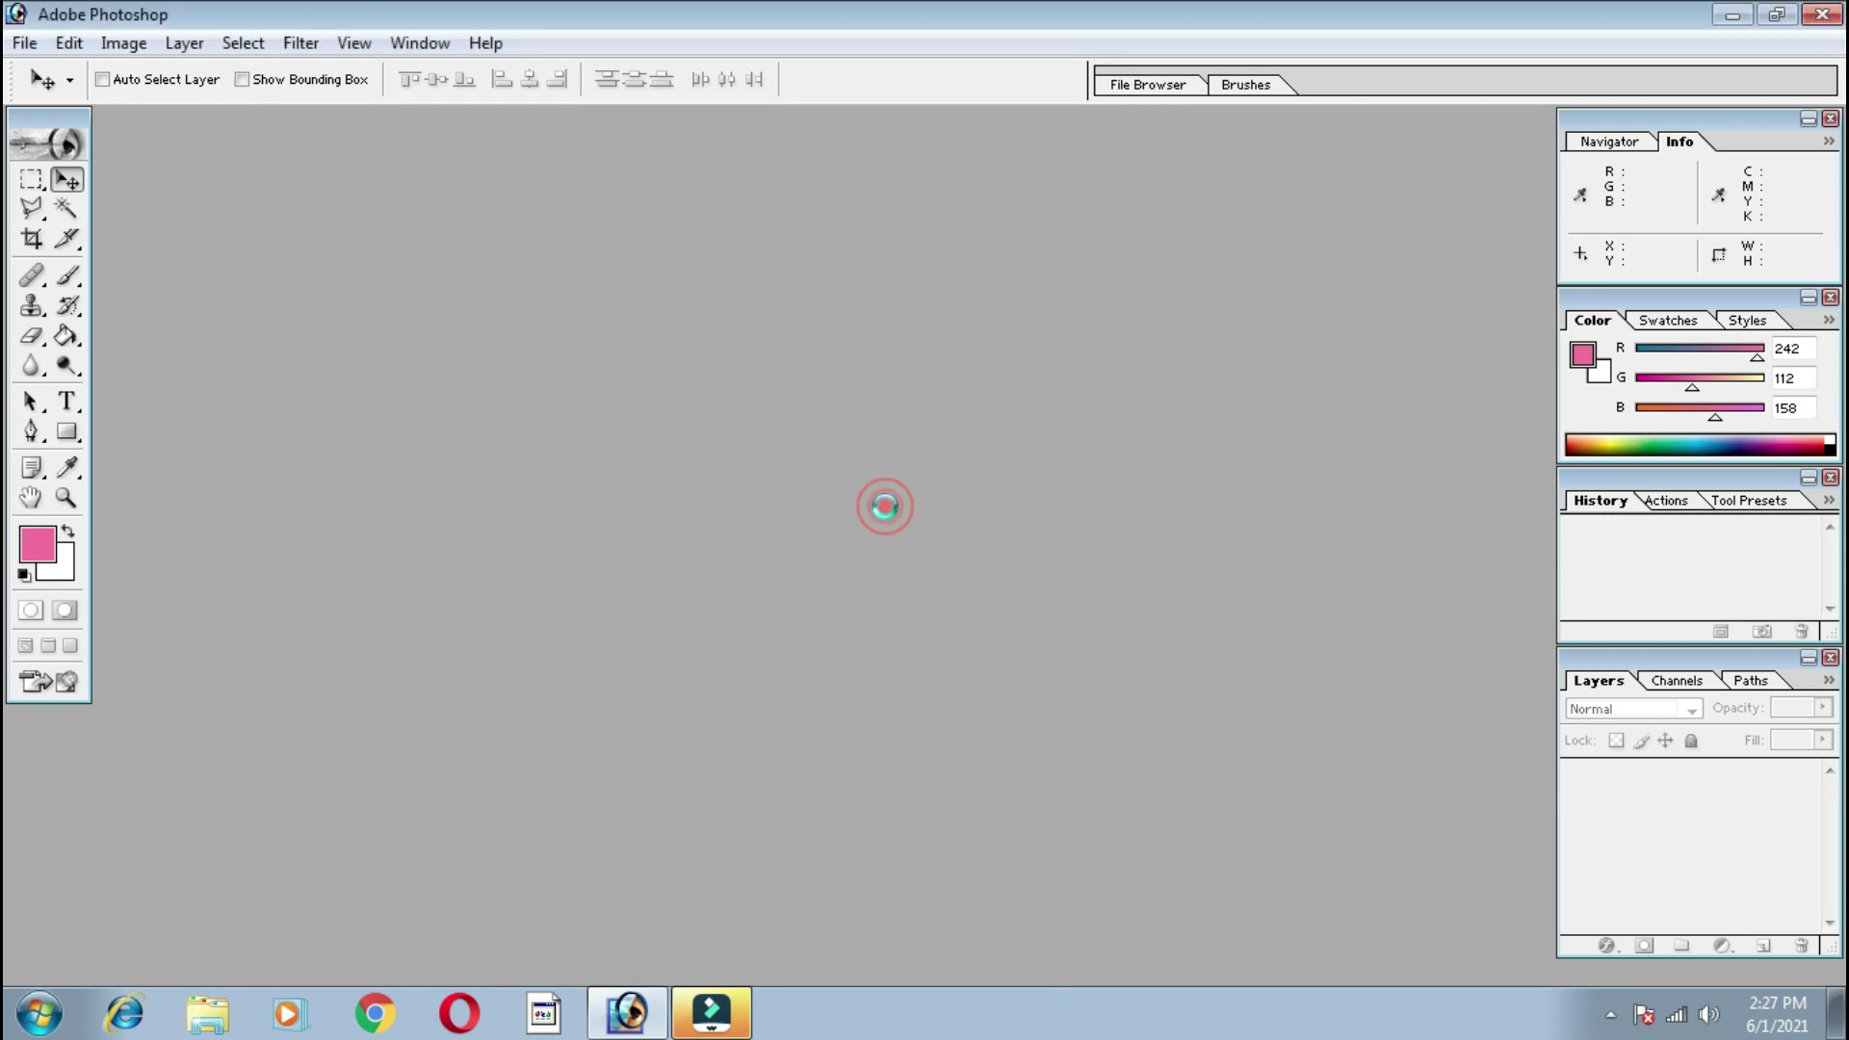
left_click(996, 132)
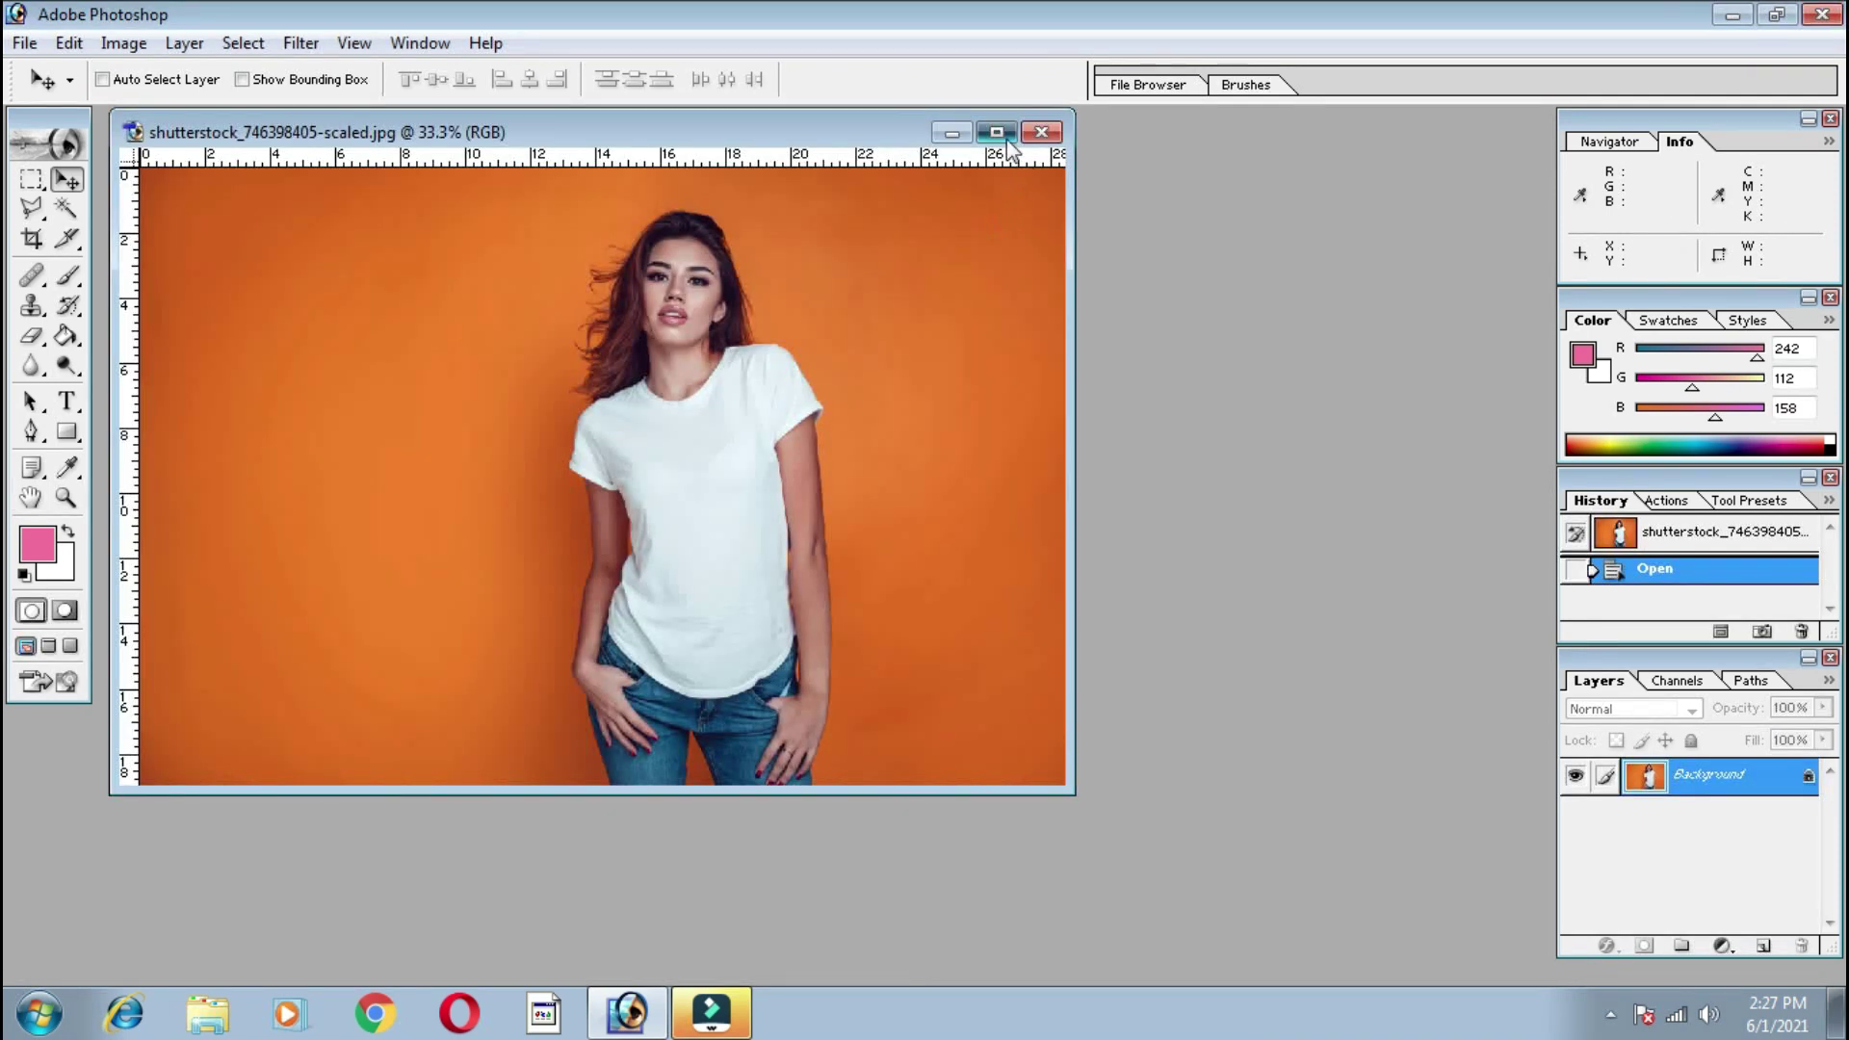
Zoom the photo to 66.7%
key("ctrl+plus")
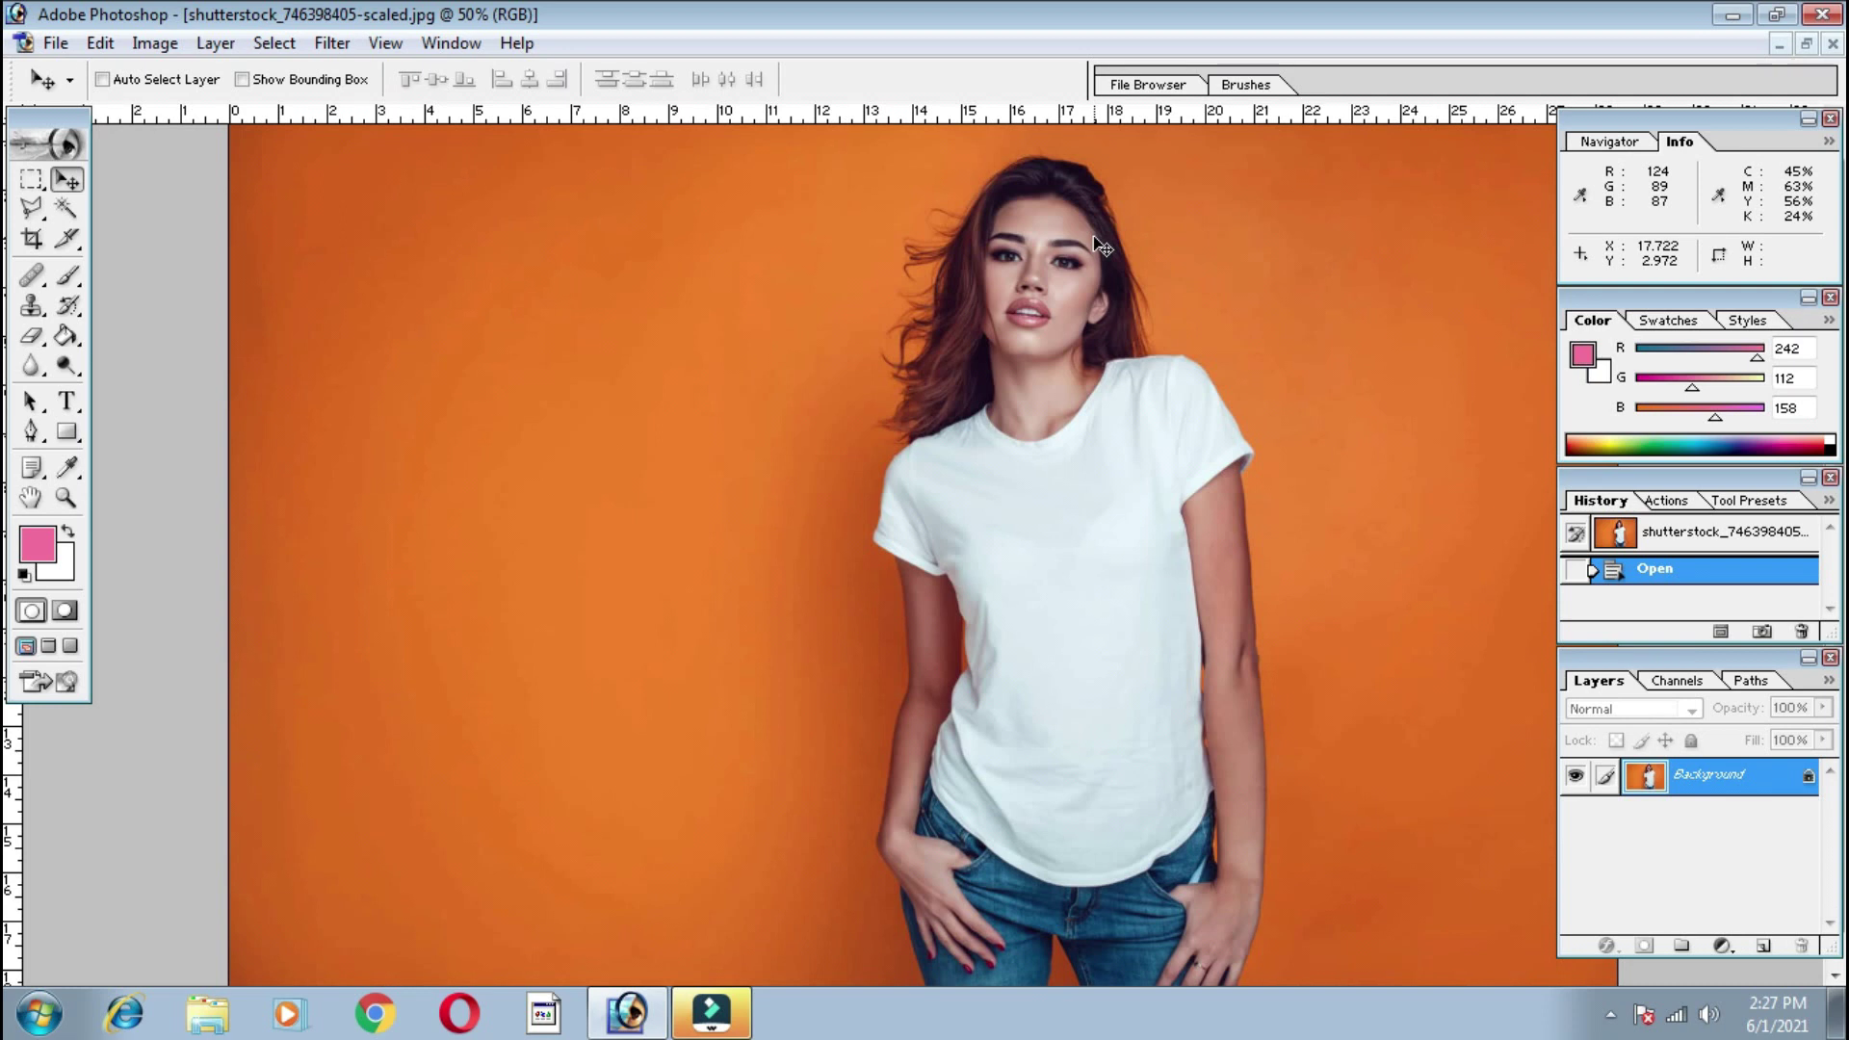
key("ctrl+plus")
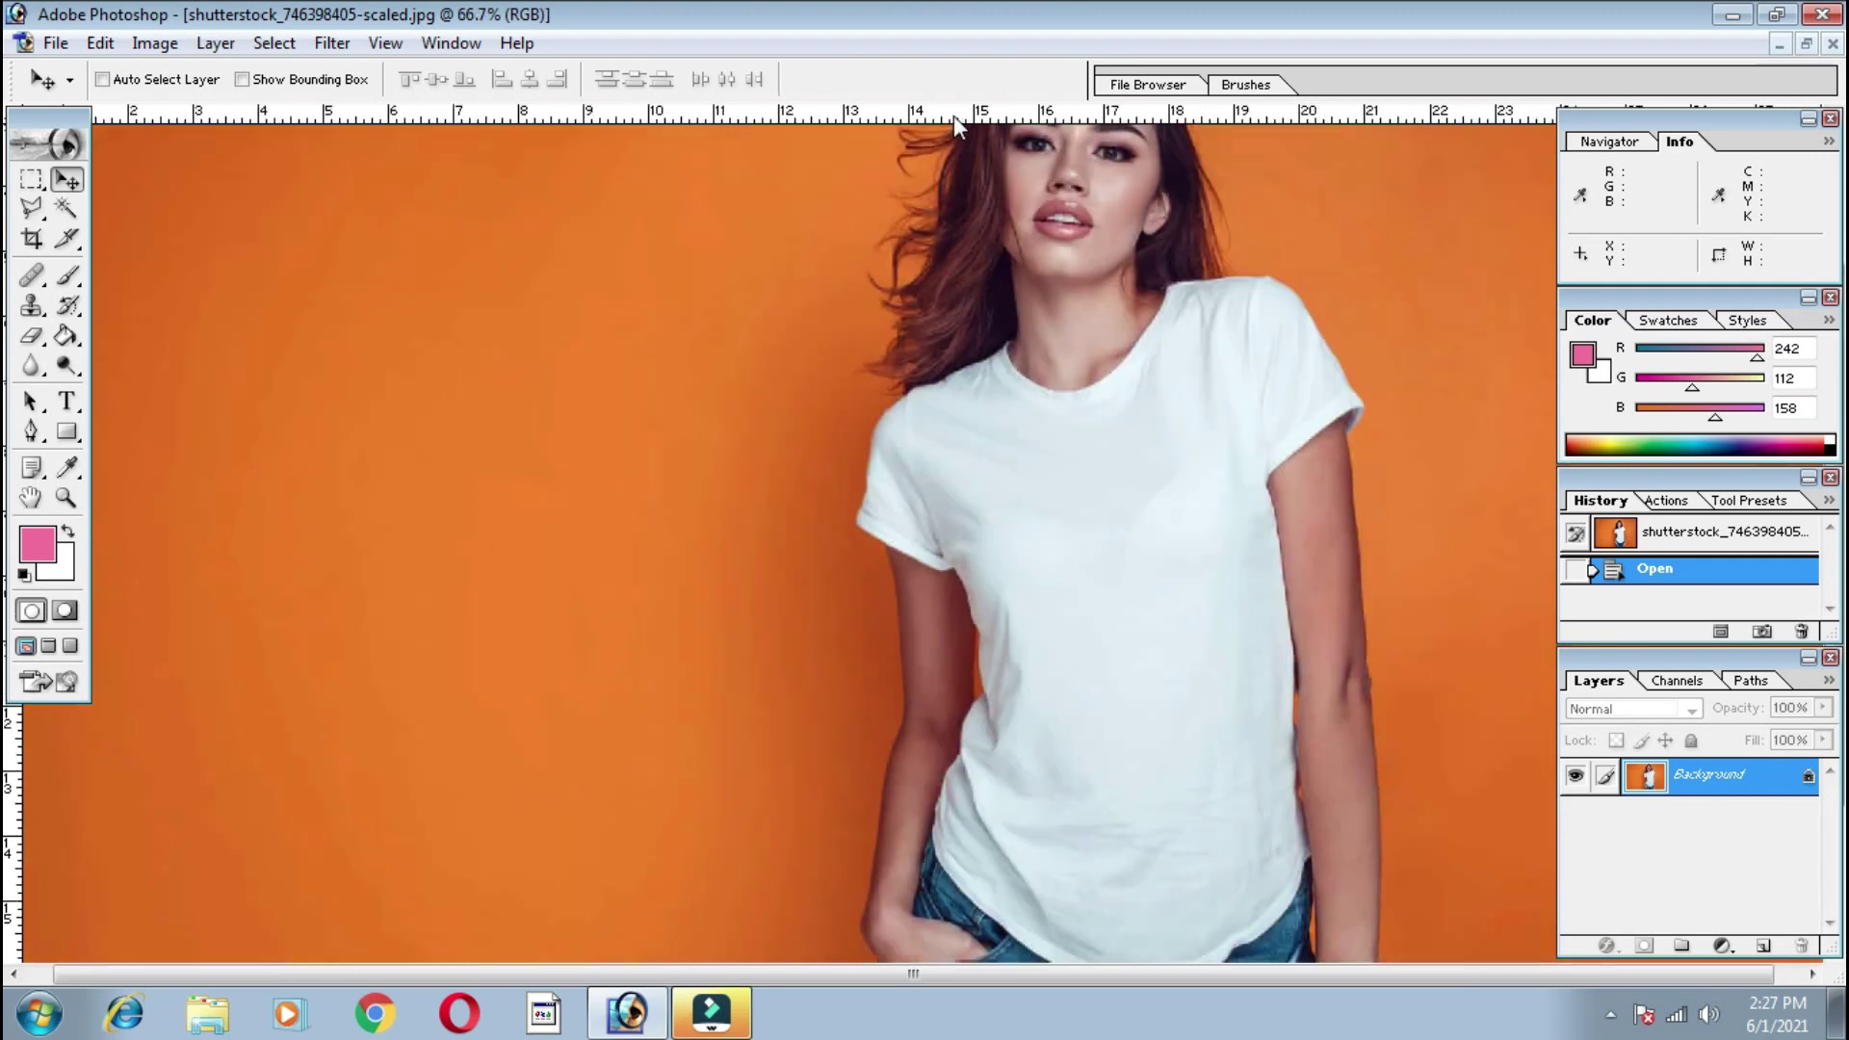
key("ctrl+minus")
key("ctrl+minus")
key("ctrl+plus")
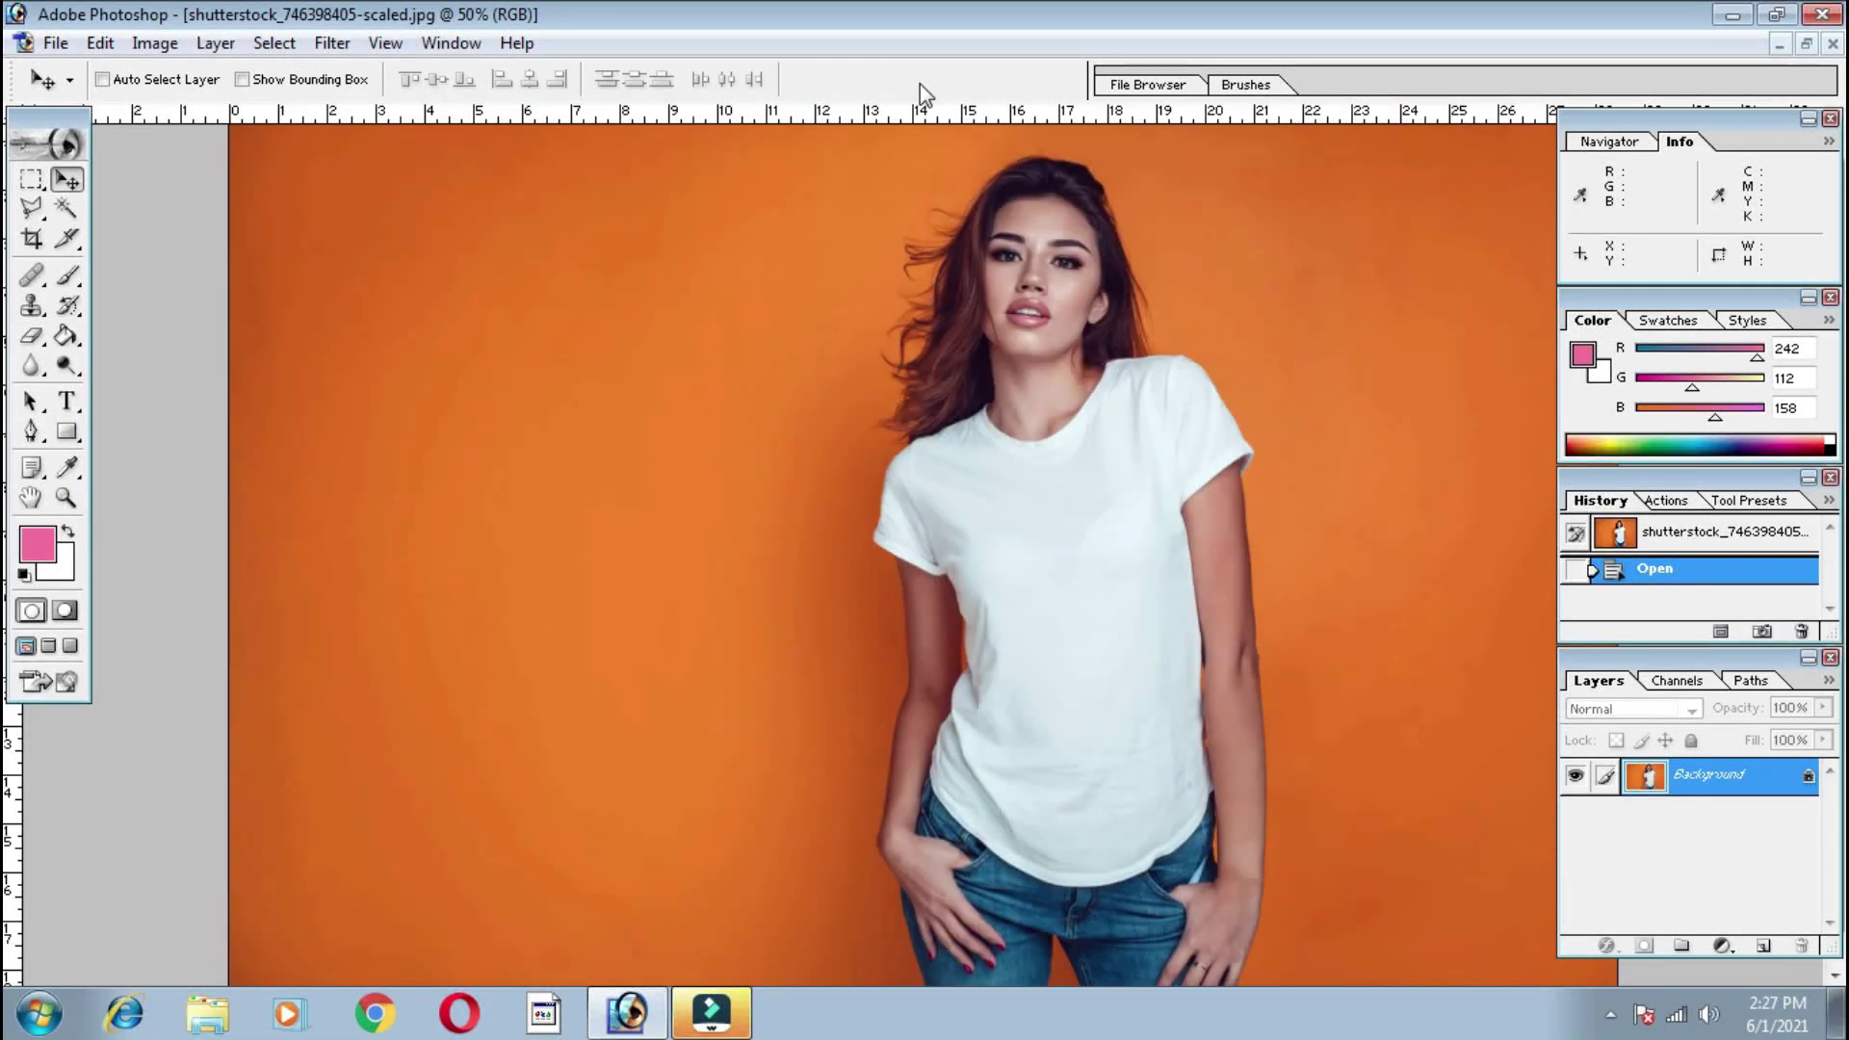
key("ctrl+plus")
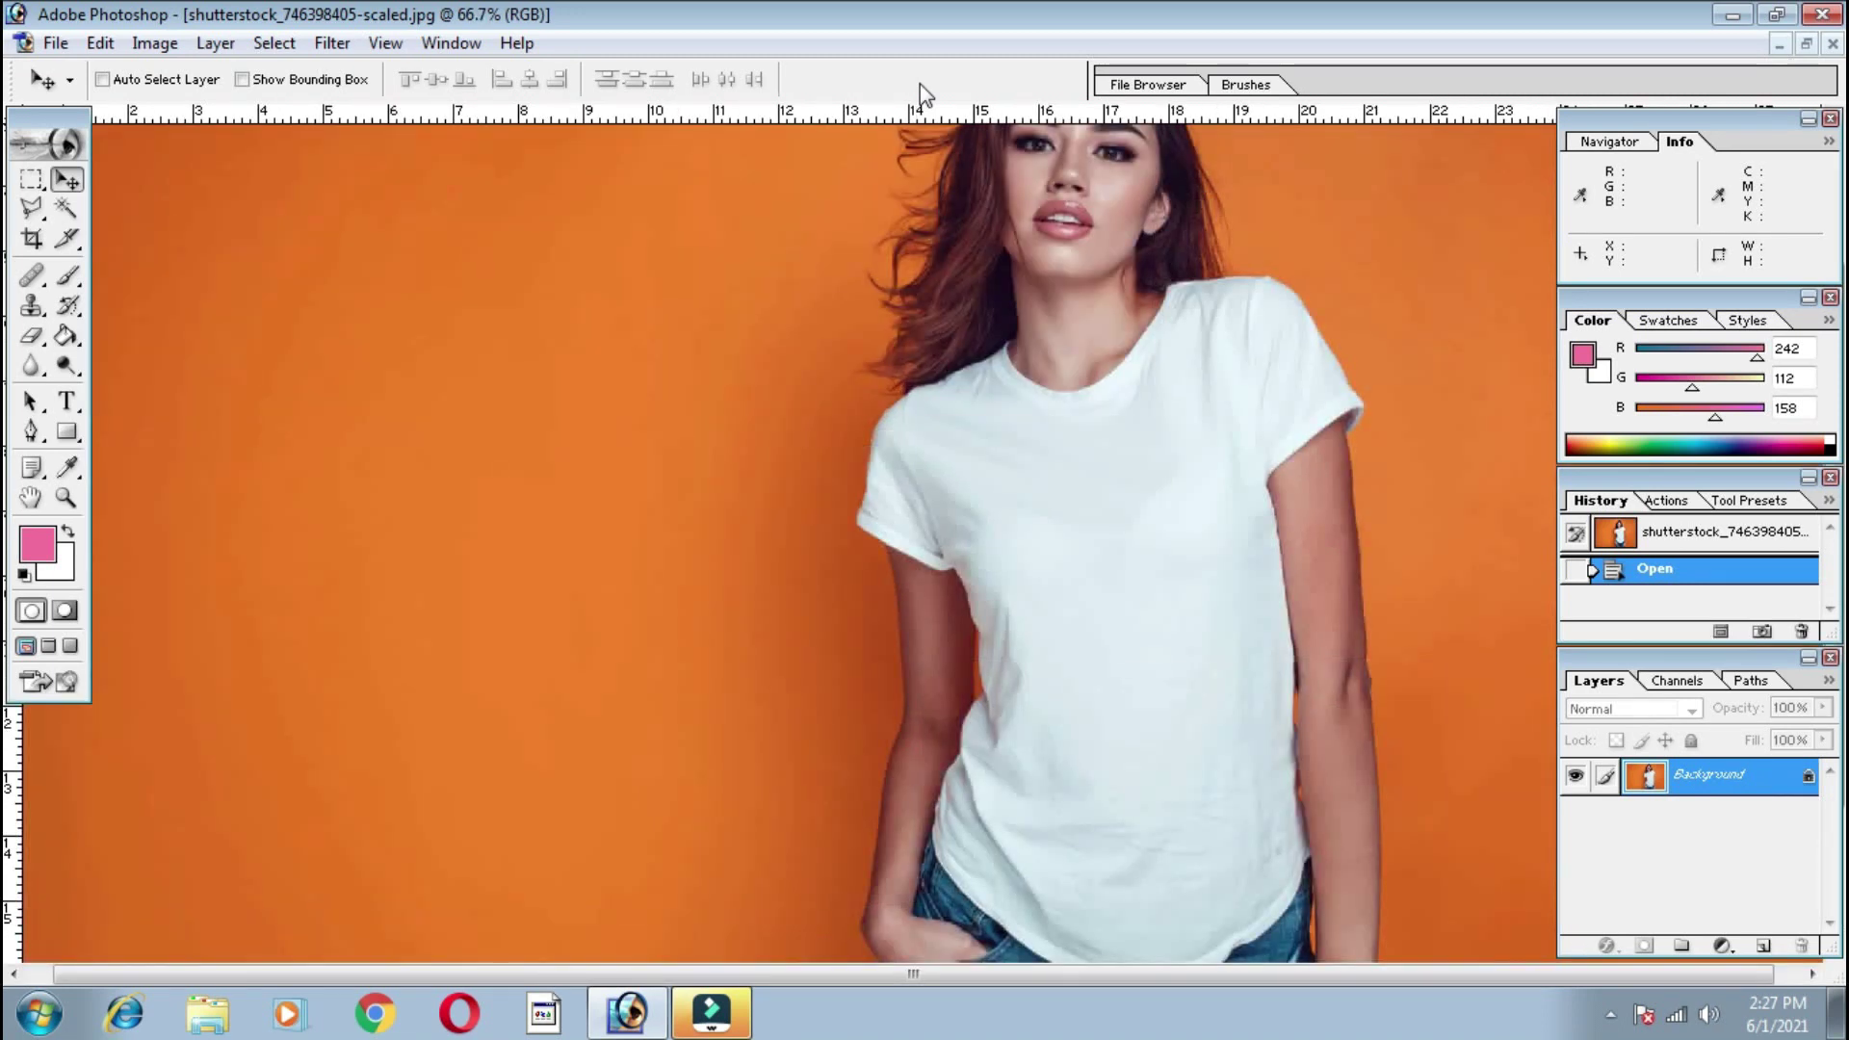
key("ctrl+minus")
key("ctrl+plus")
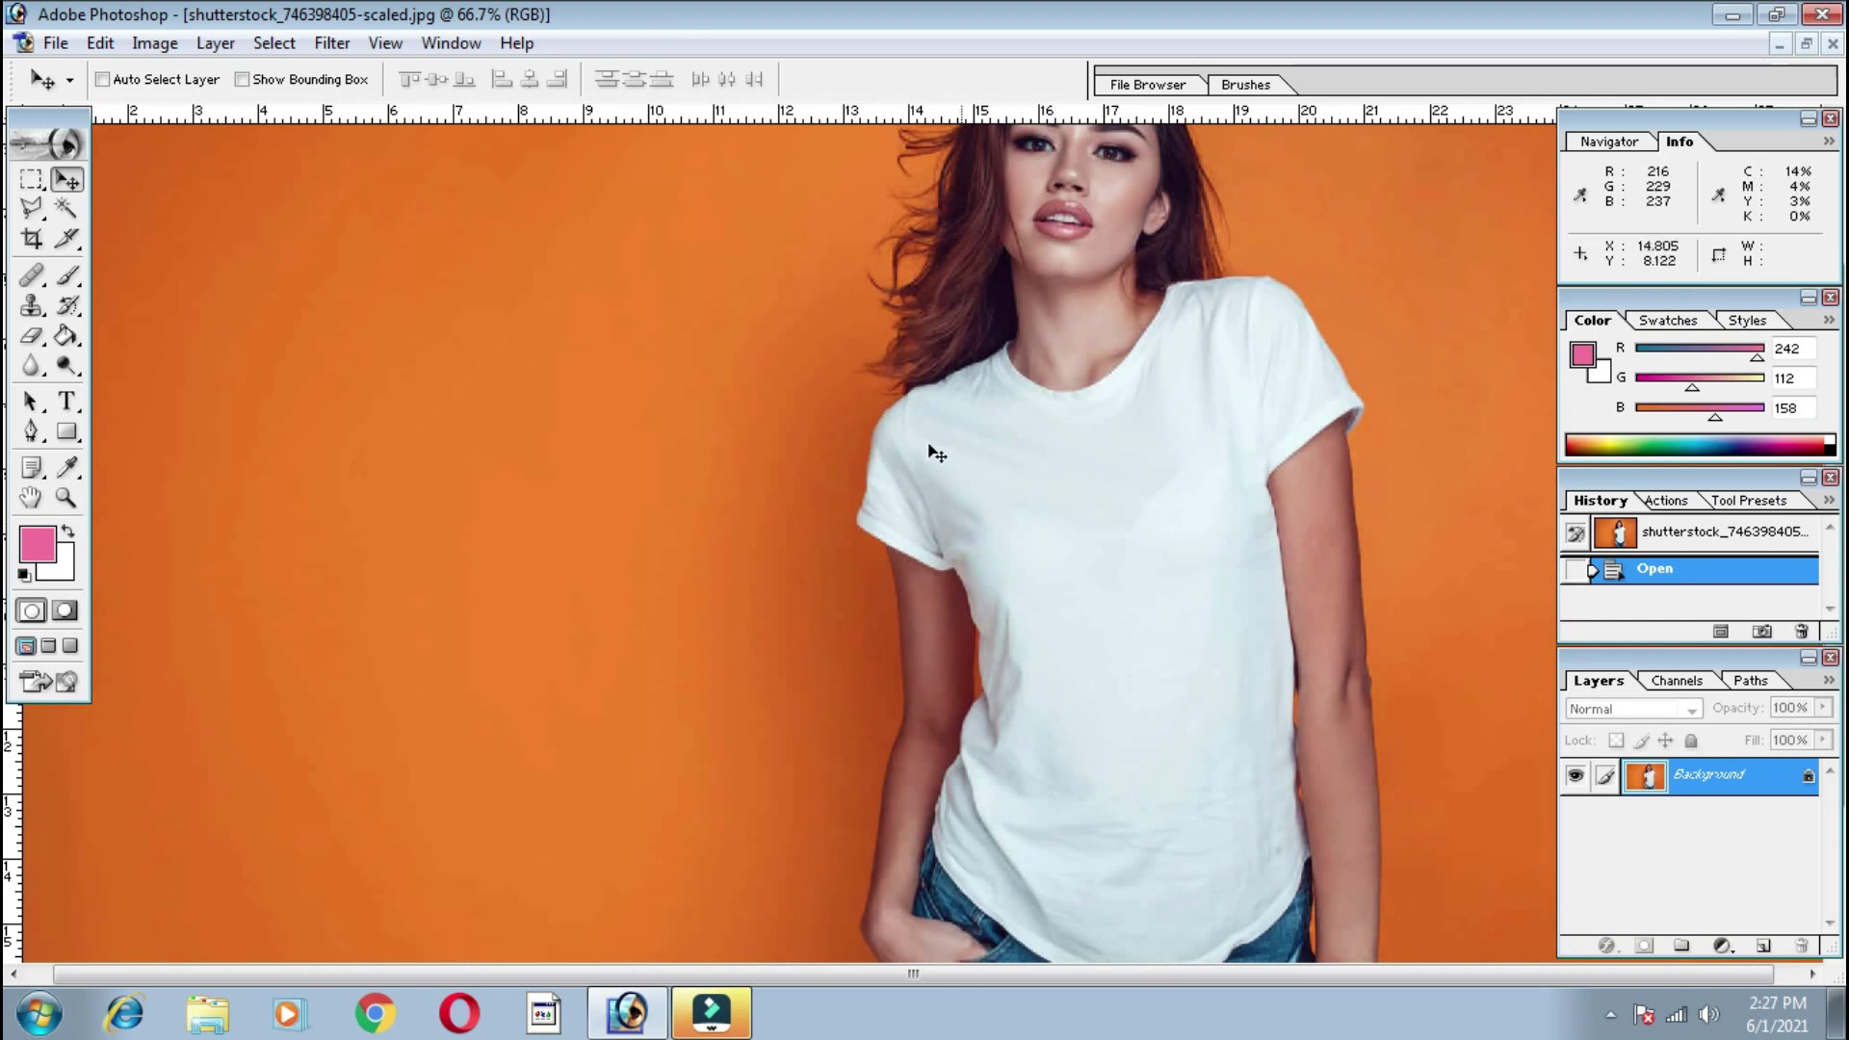
Select the Magnetic Lasso, hide the panels, and bring the arm and jeans into view
left_click(31, 206)
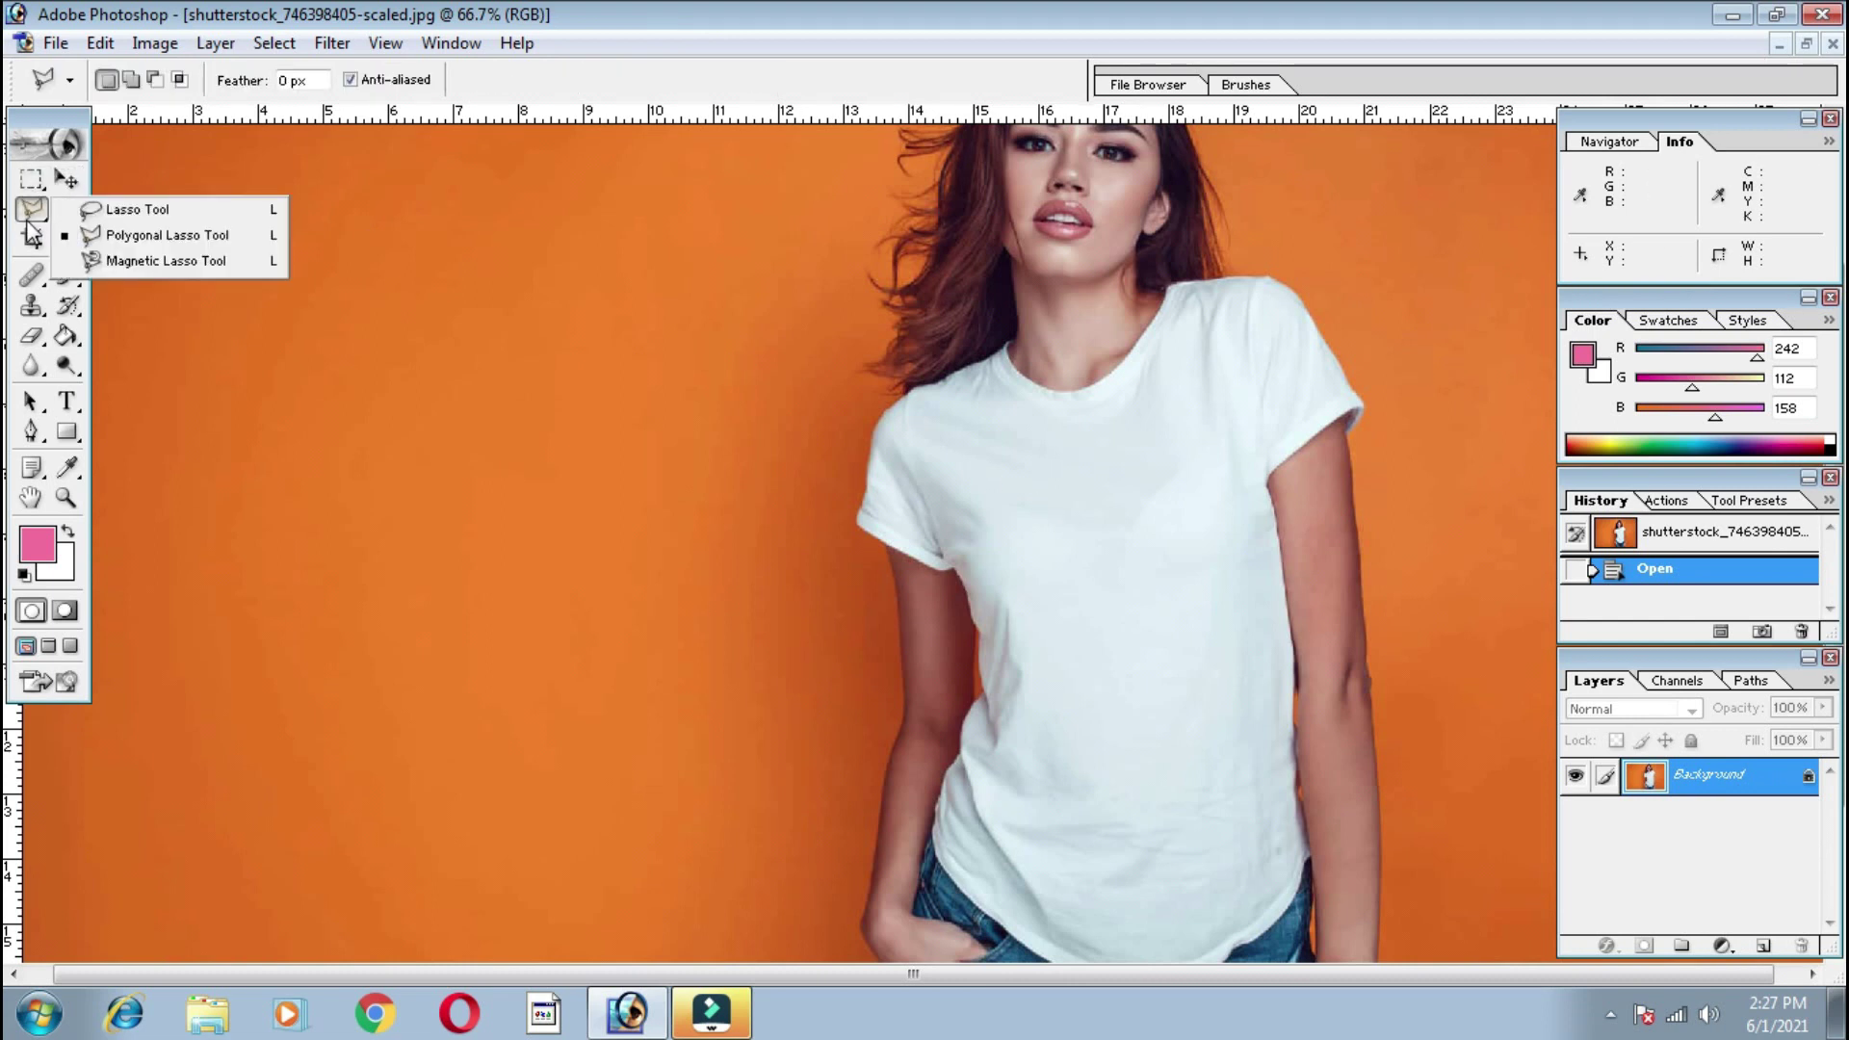
left_click(176, 244)
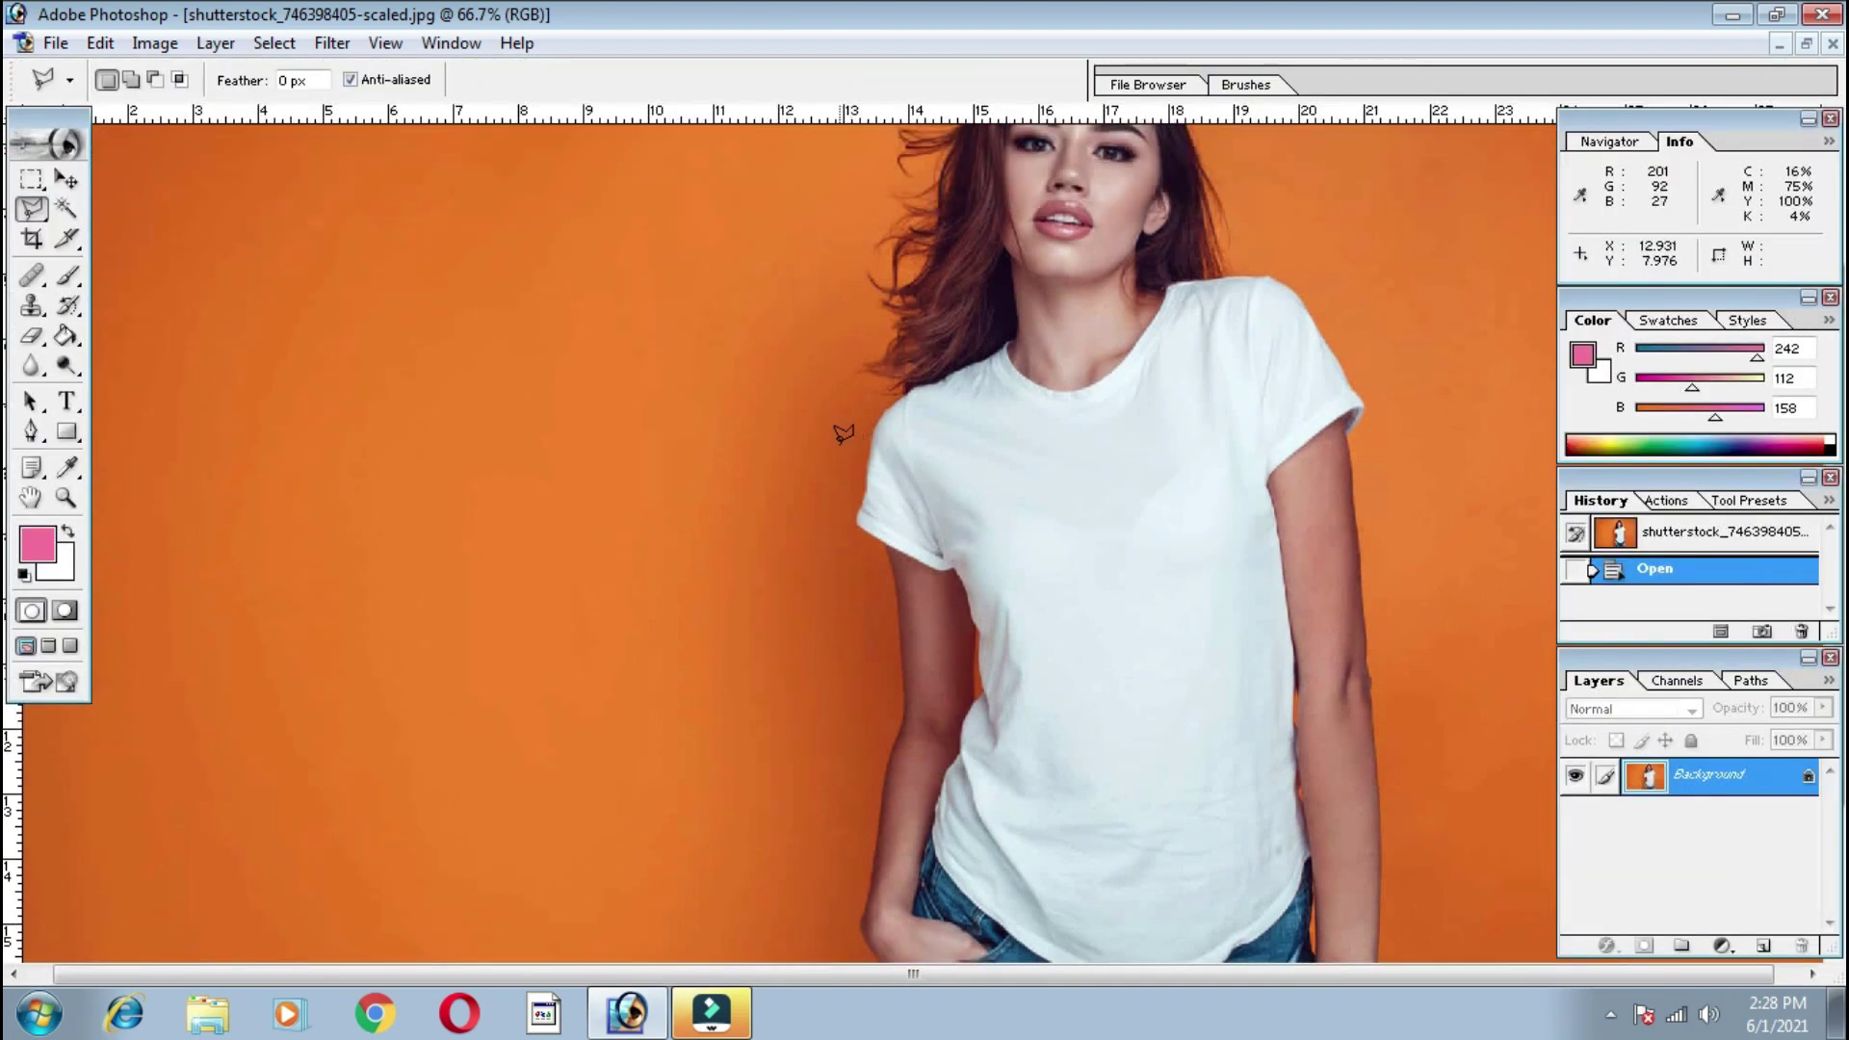
key("Tab")
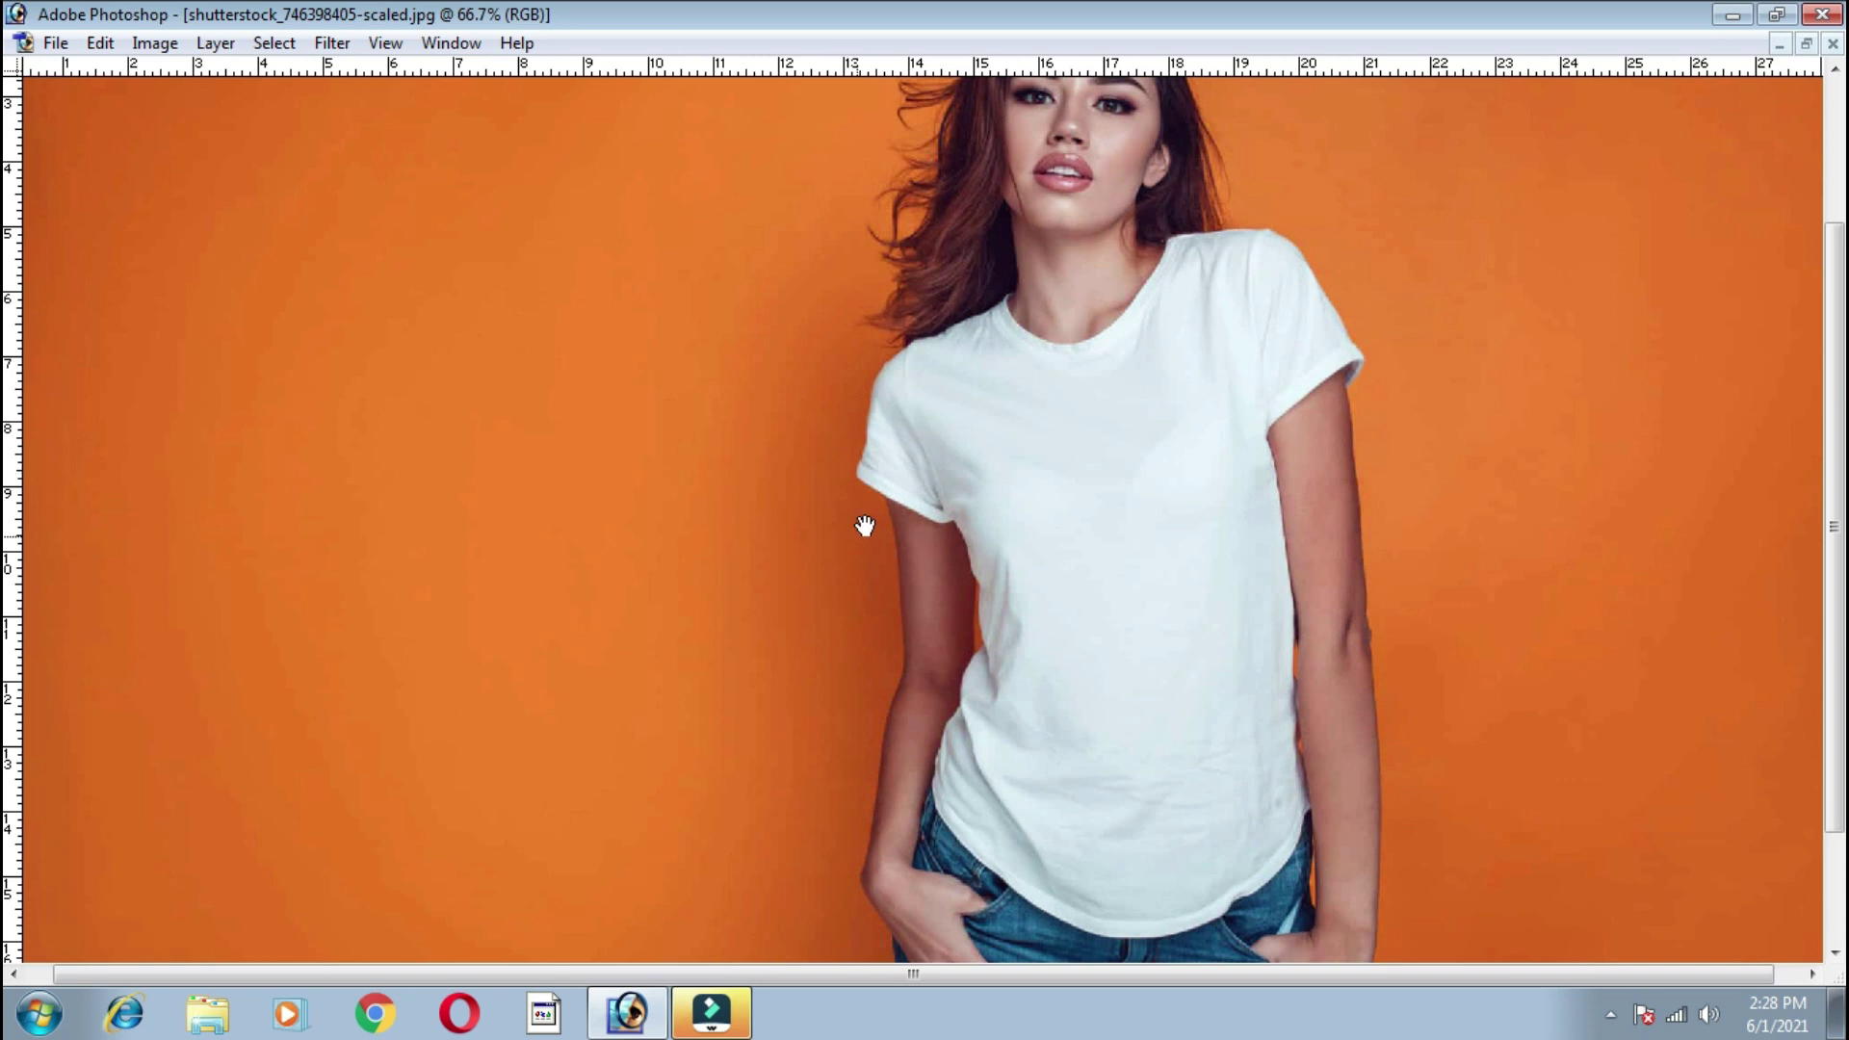
left_click_drag(894, 724, 863, 512)
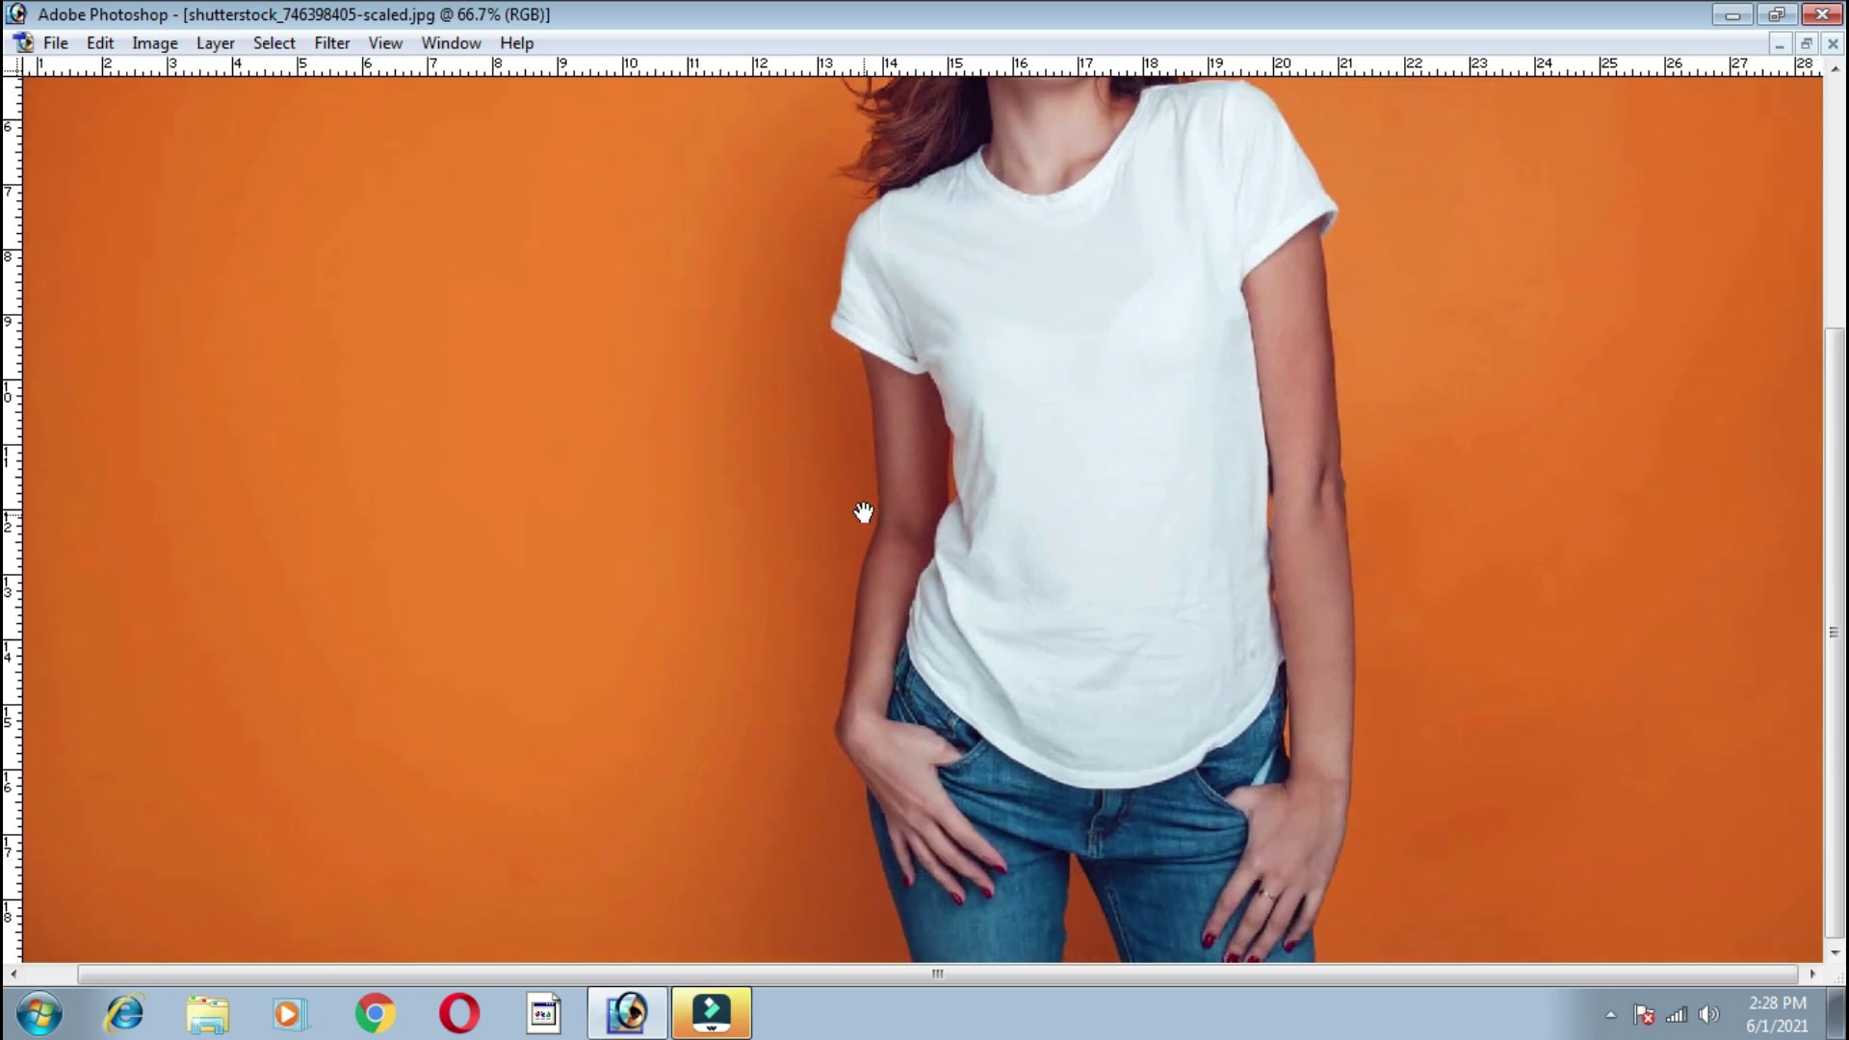
Anchor the outline from the jeans' lower edge up the left arm to the sleeve
left_click(913, 958)
left_click(875, 844)
left_click(867, 826)
left_click(859, 774)
left_click(843, 742)
left_click(838, 717)
left_click(875, 483)
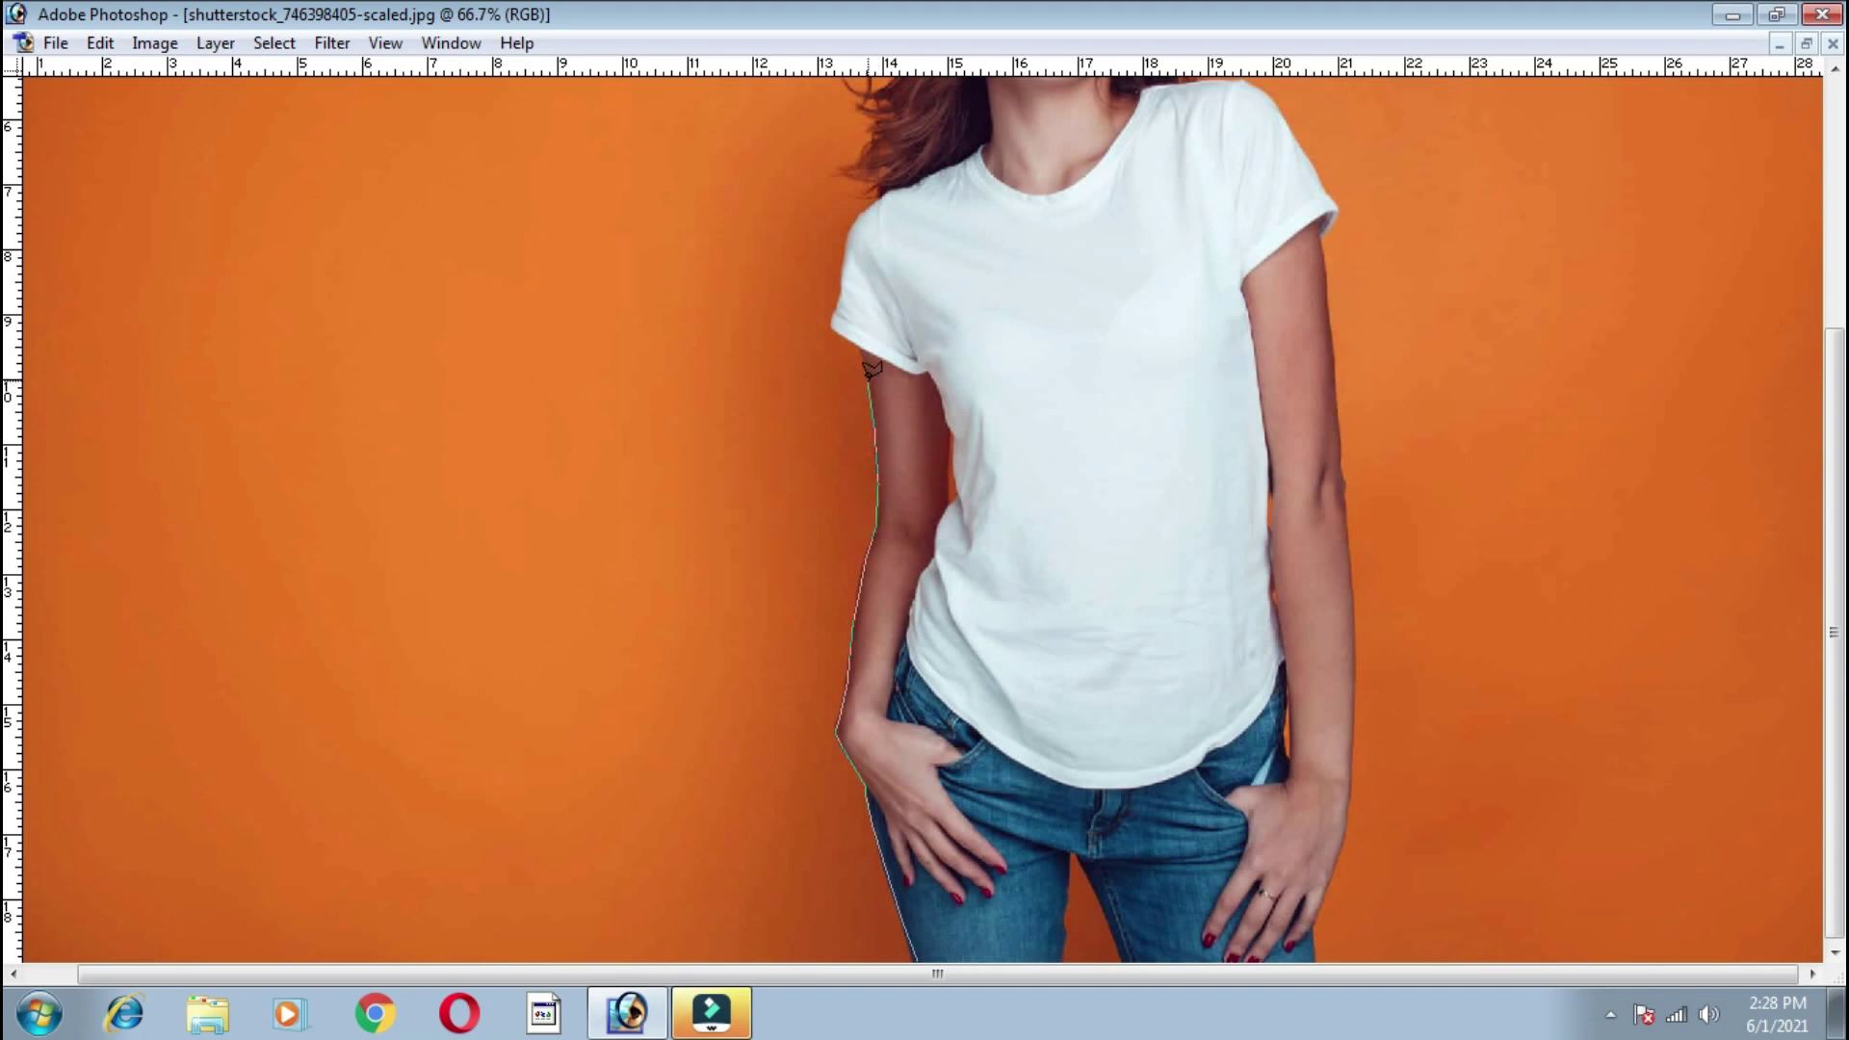
At 200% zoom, anchor the outline along the sleeve edge up to the shoulder
key("ctrl+plus")
key("ctrl+plus")
left_click(854, 296)
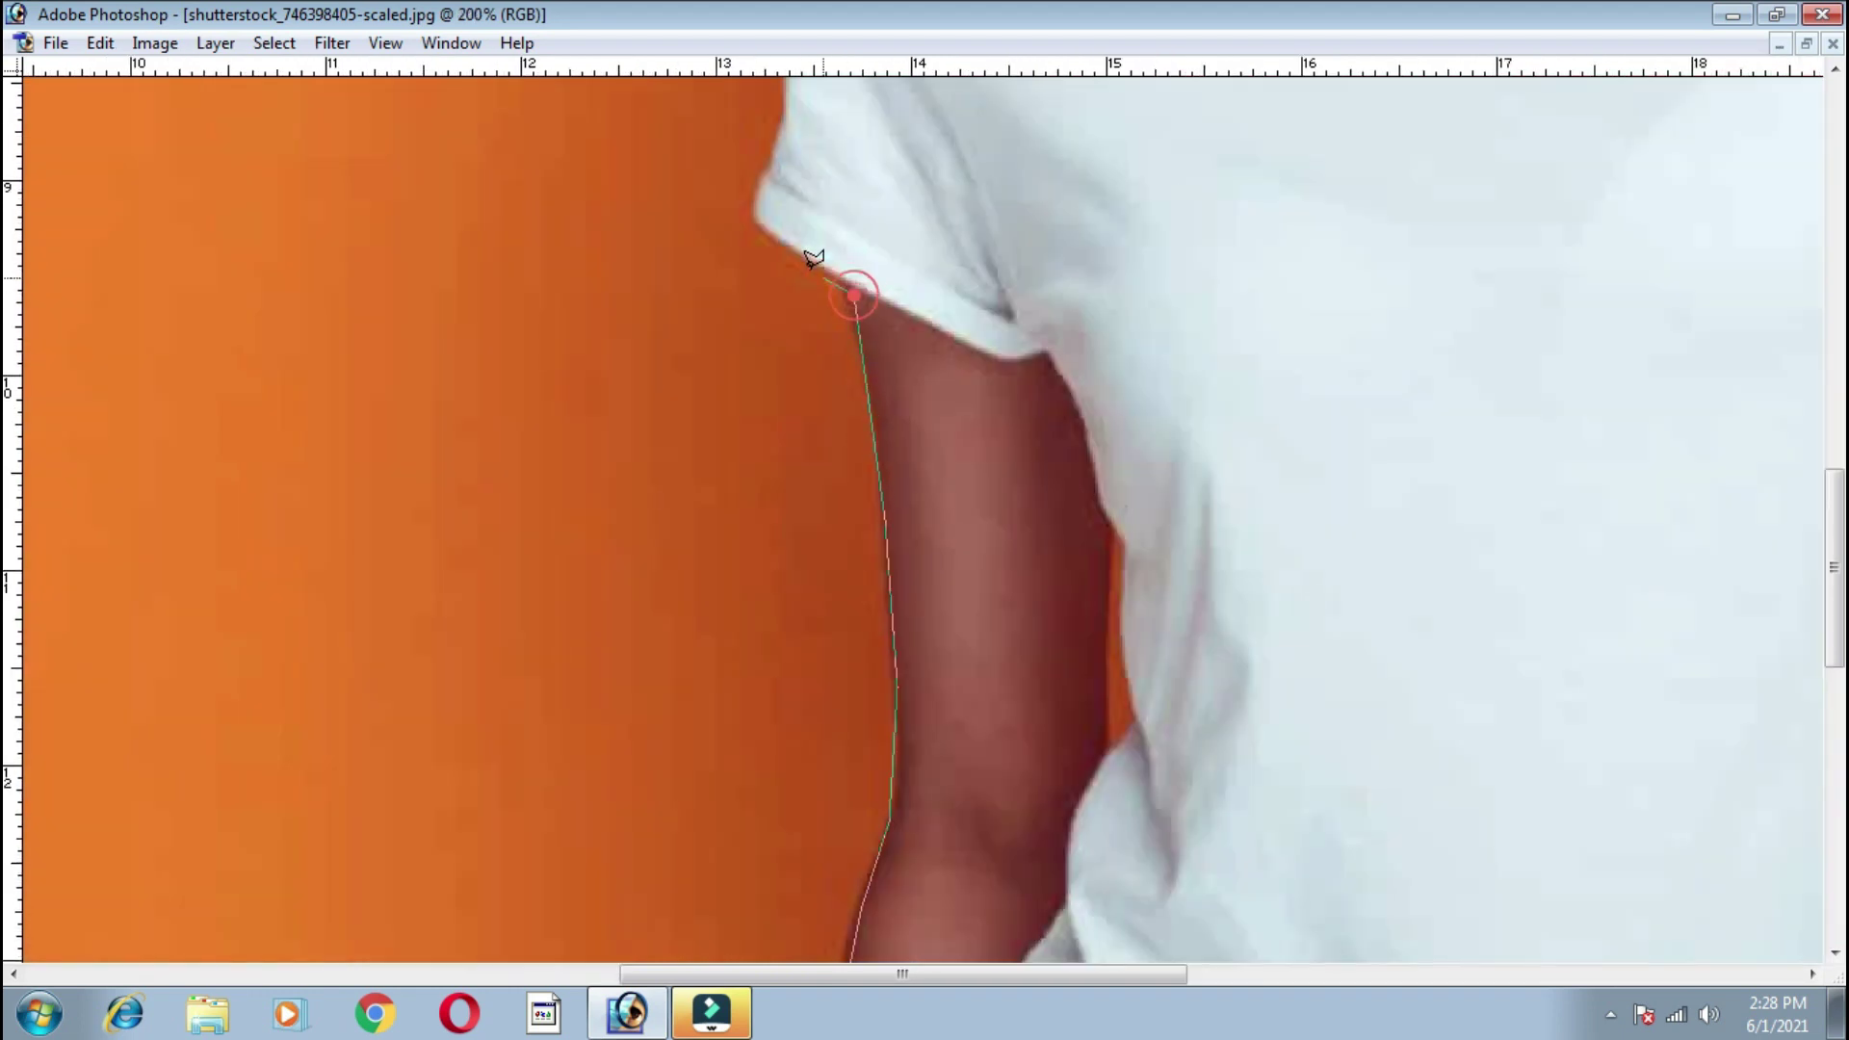
left_click(756, 223)
left_click_drag(756, 198, 677, 475)
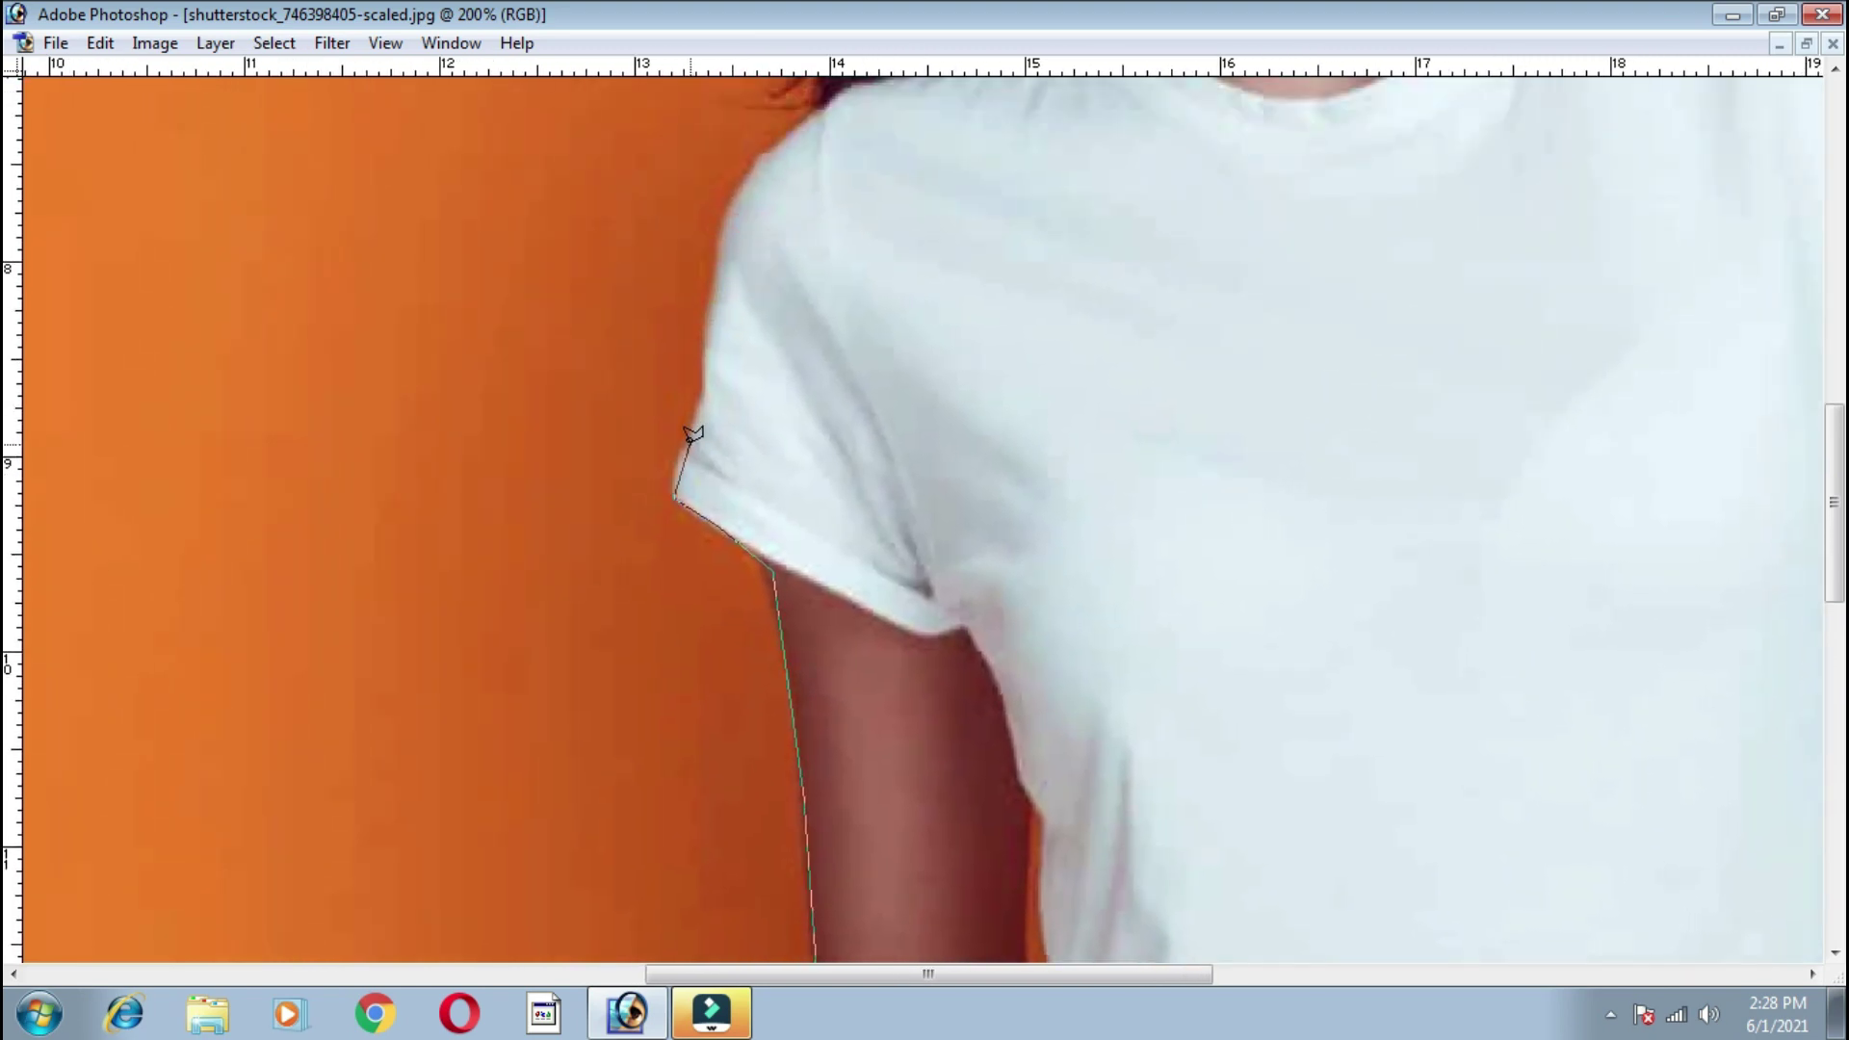
left_click(694, 425)
left_click(710, 363)
left_click(708, 306)
left_click(729, 231)
left_click(736, 183)
Extend the outline from the left shoulder up through the hair
left_click(737, 178)
left_click_drag(800, 128, 631, 597)
left_click(653, 564)
left_click(685, 529)
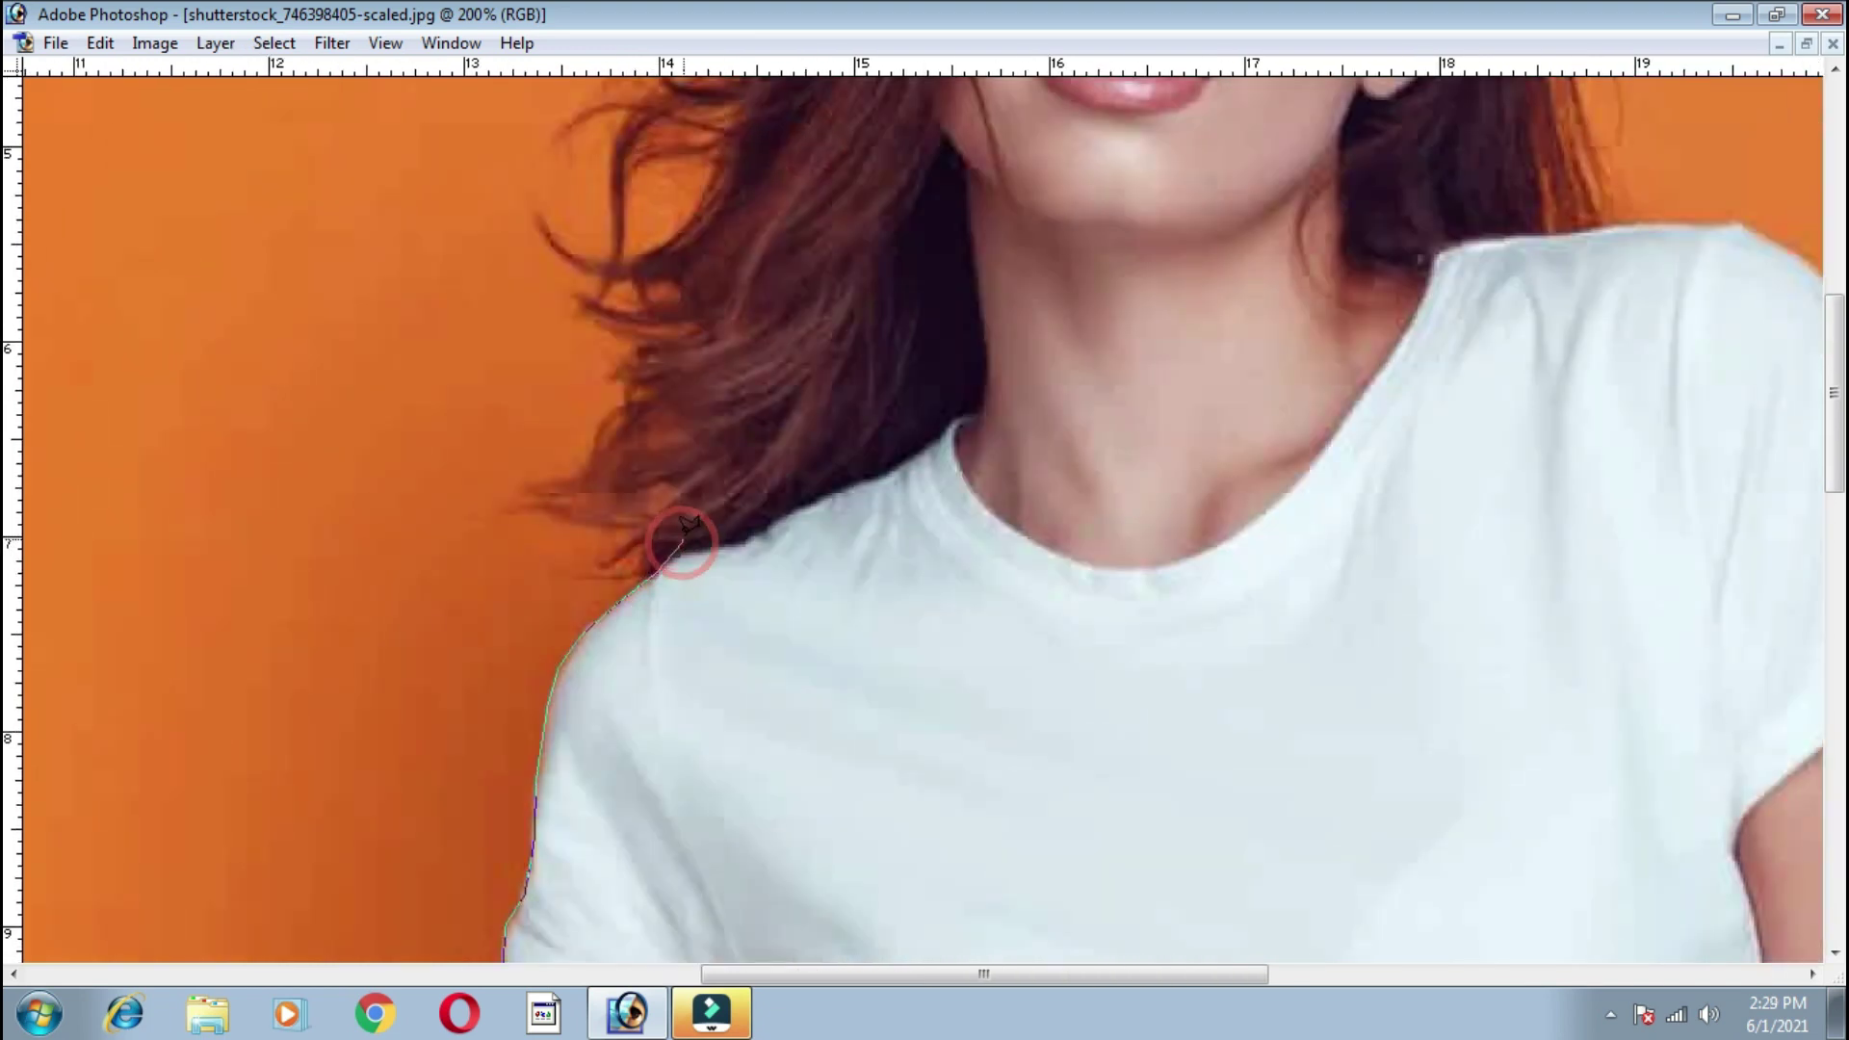
left_click(691, 517)
left_click(693, 463)
left_click(700, 421)
left_click(700, 369)
left_click(701, 330)
left_click(701, 289)
left_click(703, 252)
left_click(714, 218)
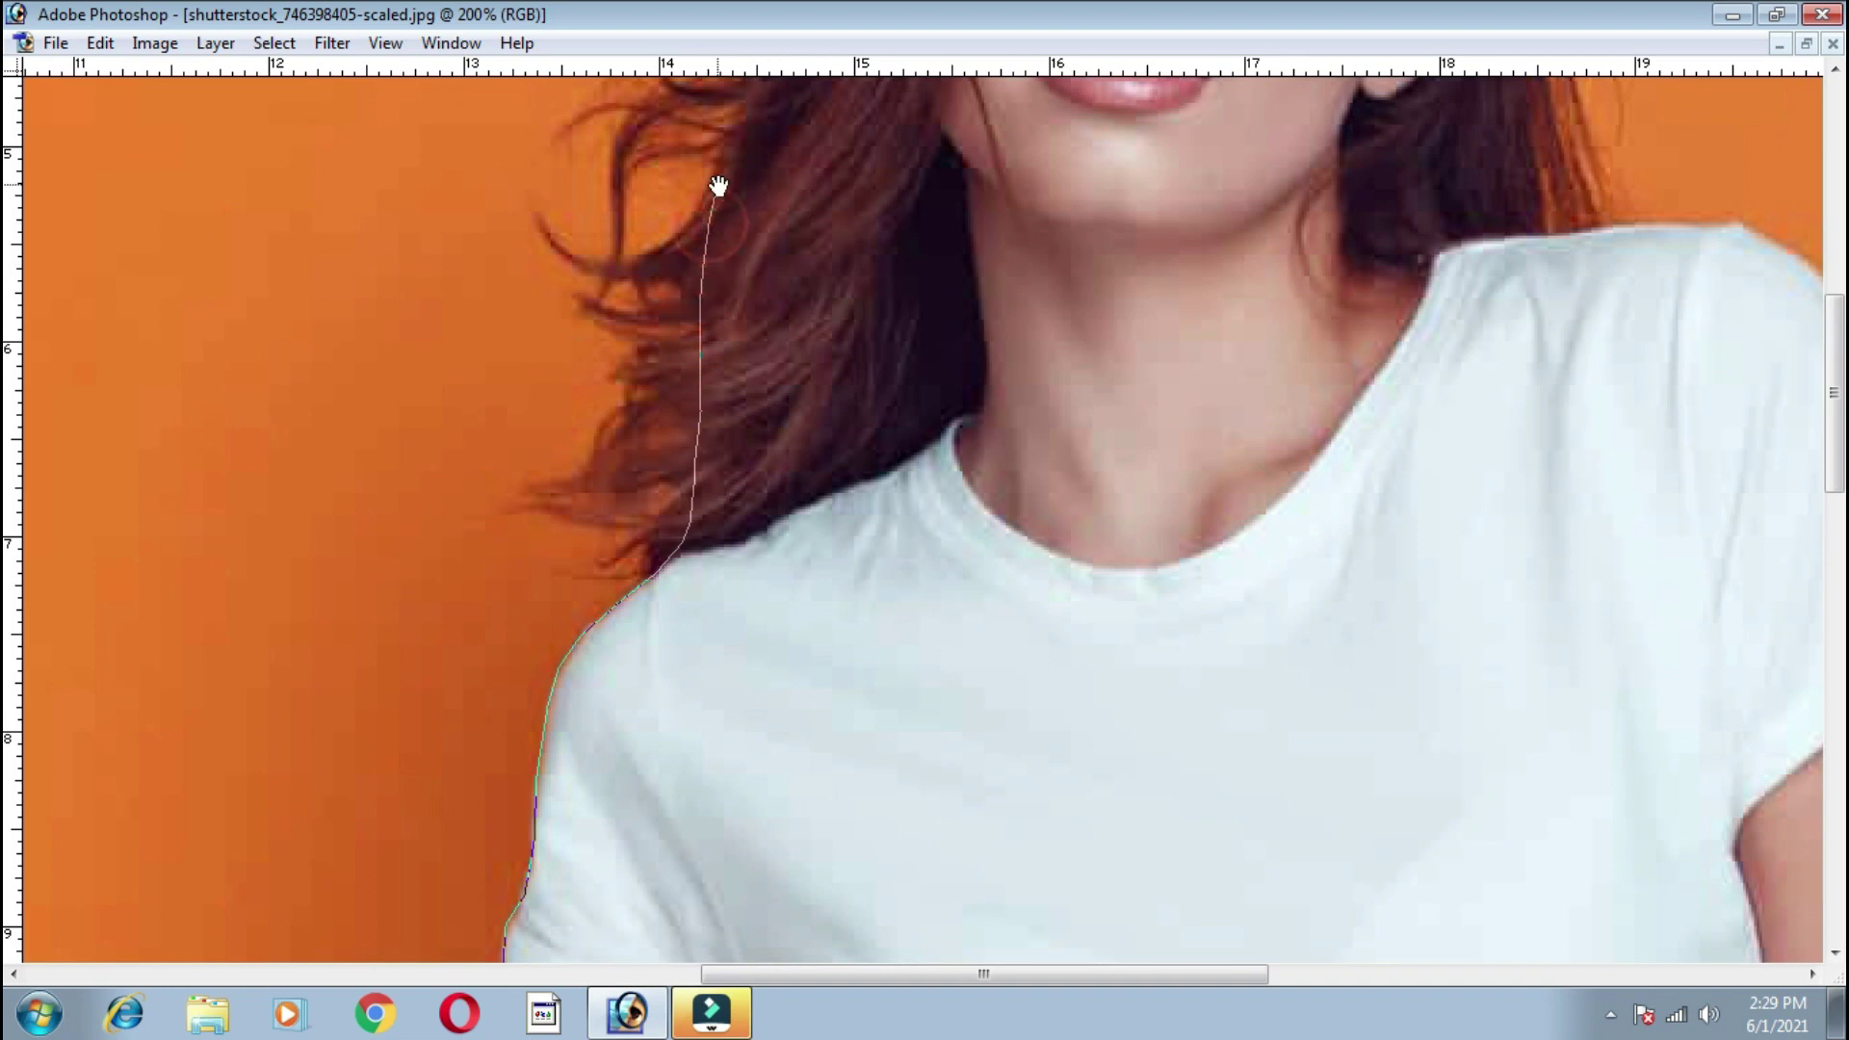
Continue the outline up the hair edge to the top of the head
left_click_drag(718, 185, 671, 481)
left_click(681, 411)
left_click(691, 367)
left_click(702, 329)
left_click(704, 286)
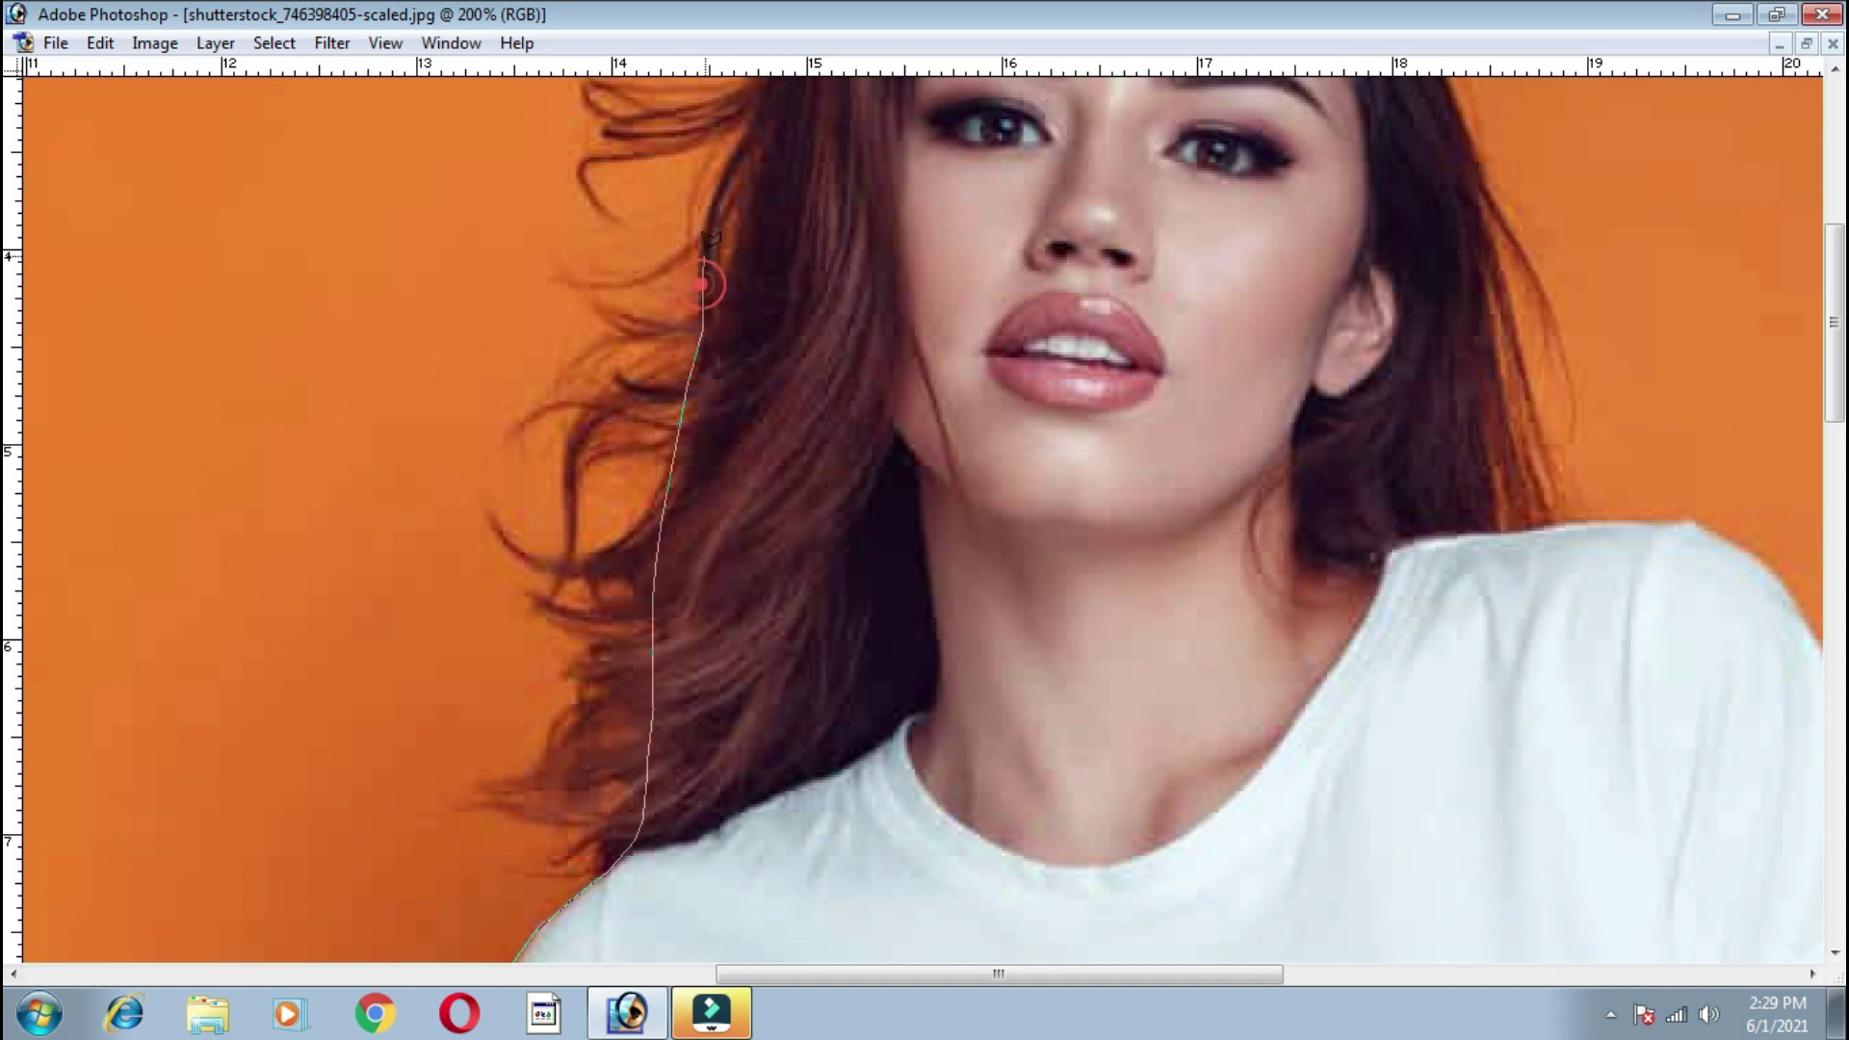
left_click_drag(714, 206, 690, 443)
left_click(694, 442)
left_click(748, 322)
left_click(765, 285)
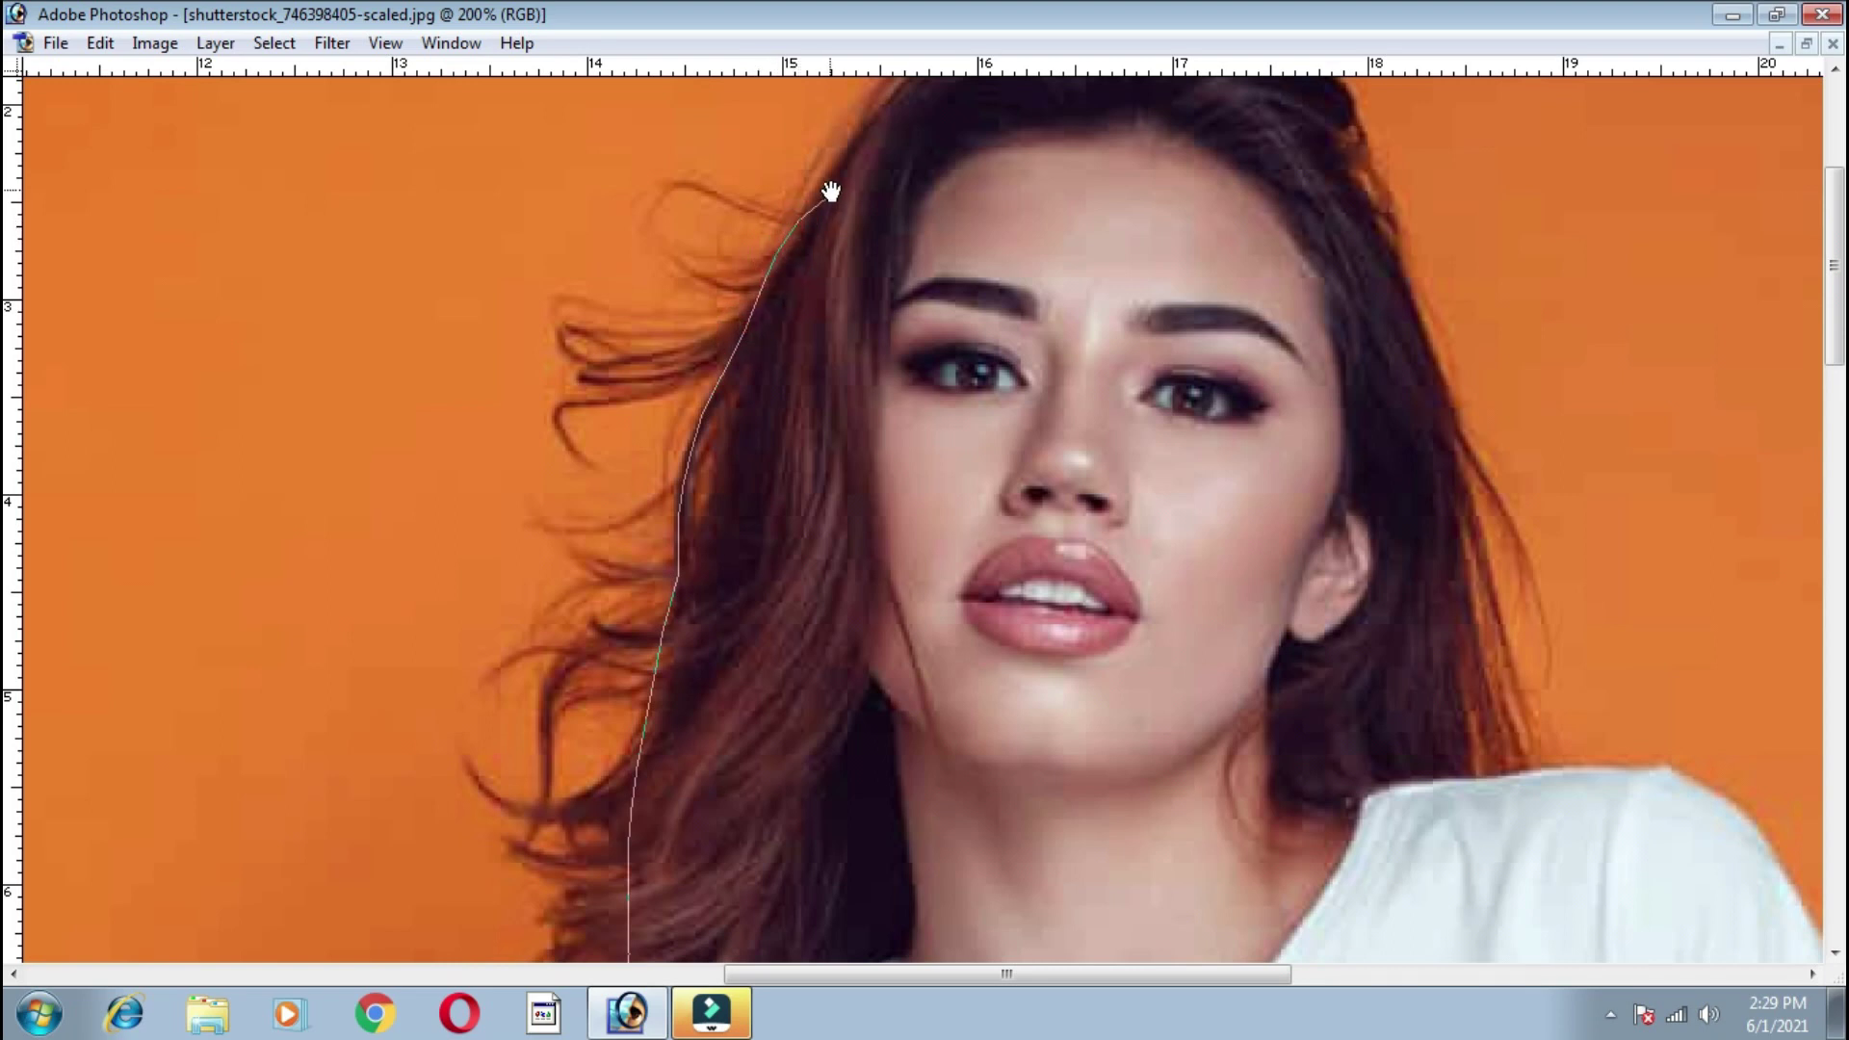
left_click_drag(822, 212, 716, 414)
left_click(731, 356)
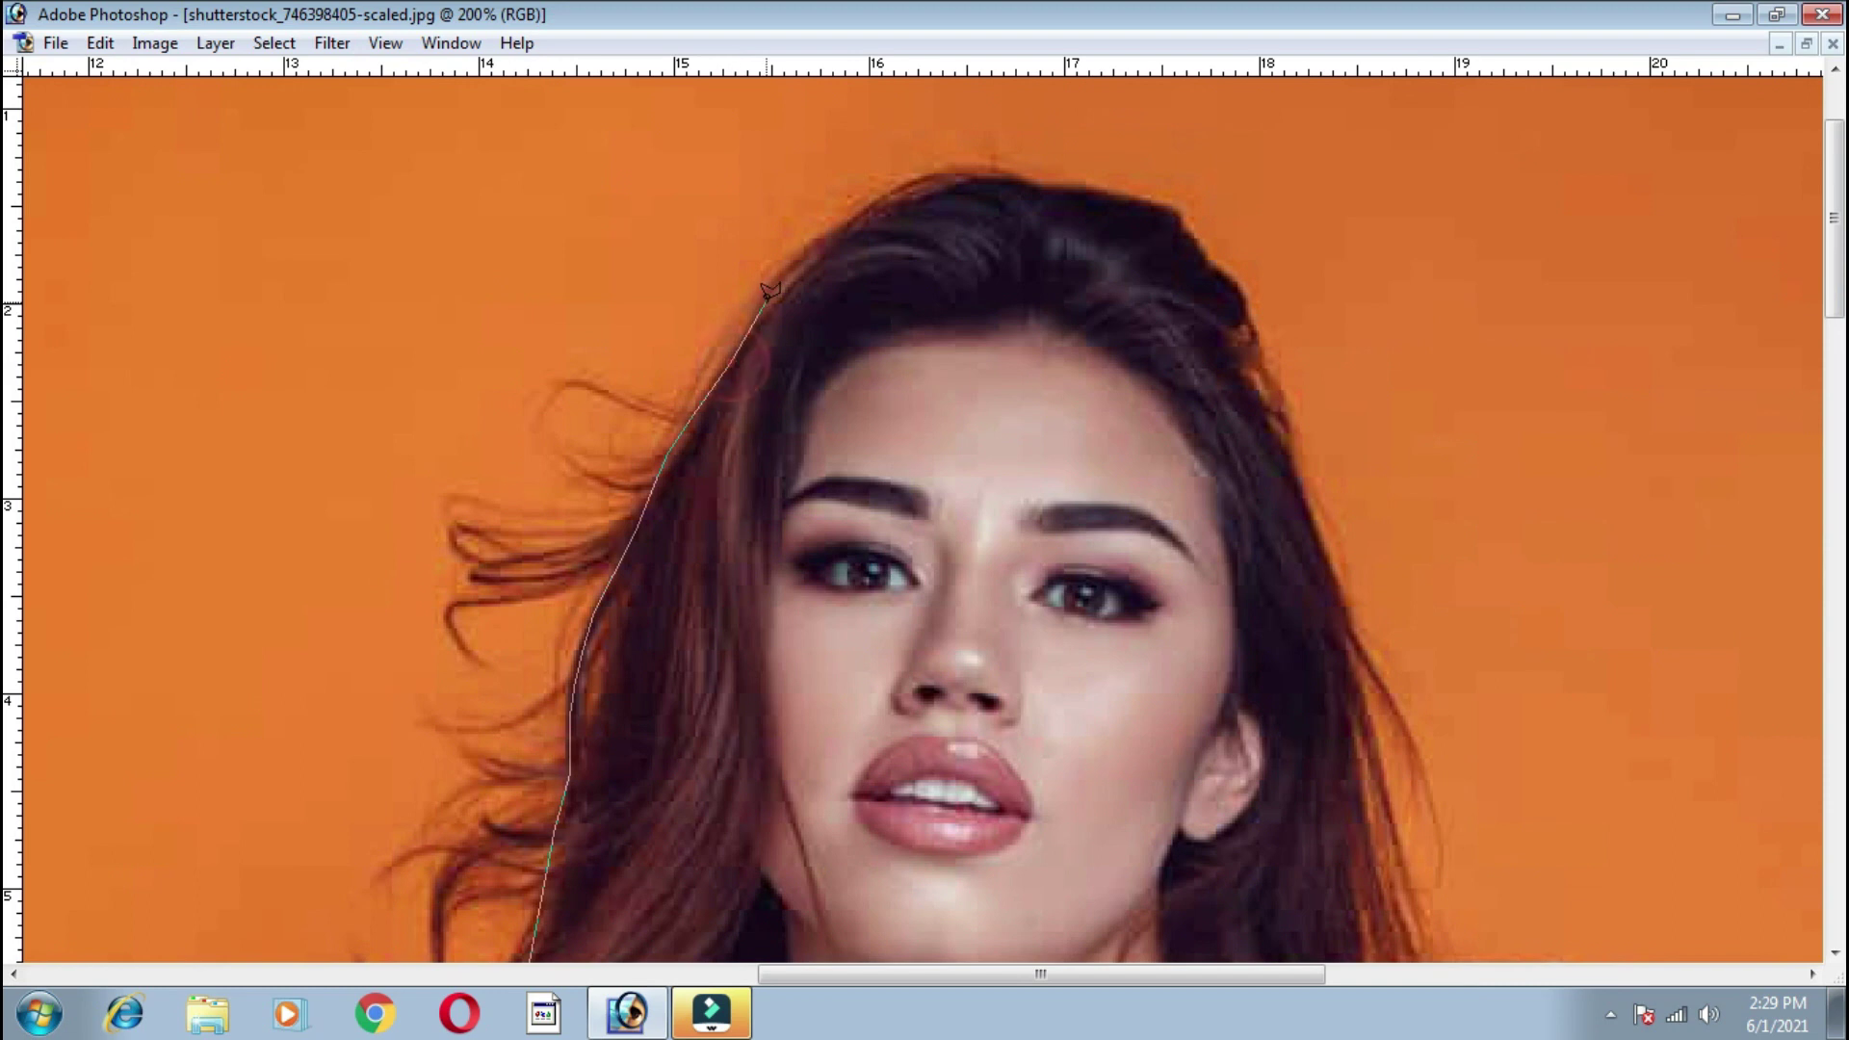
left_click(822, 255)
left_click(880, 207)
Trace the outline across the top of the hair and down its right side
left_click(1066, 190)
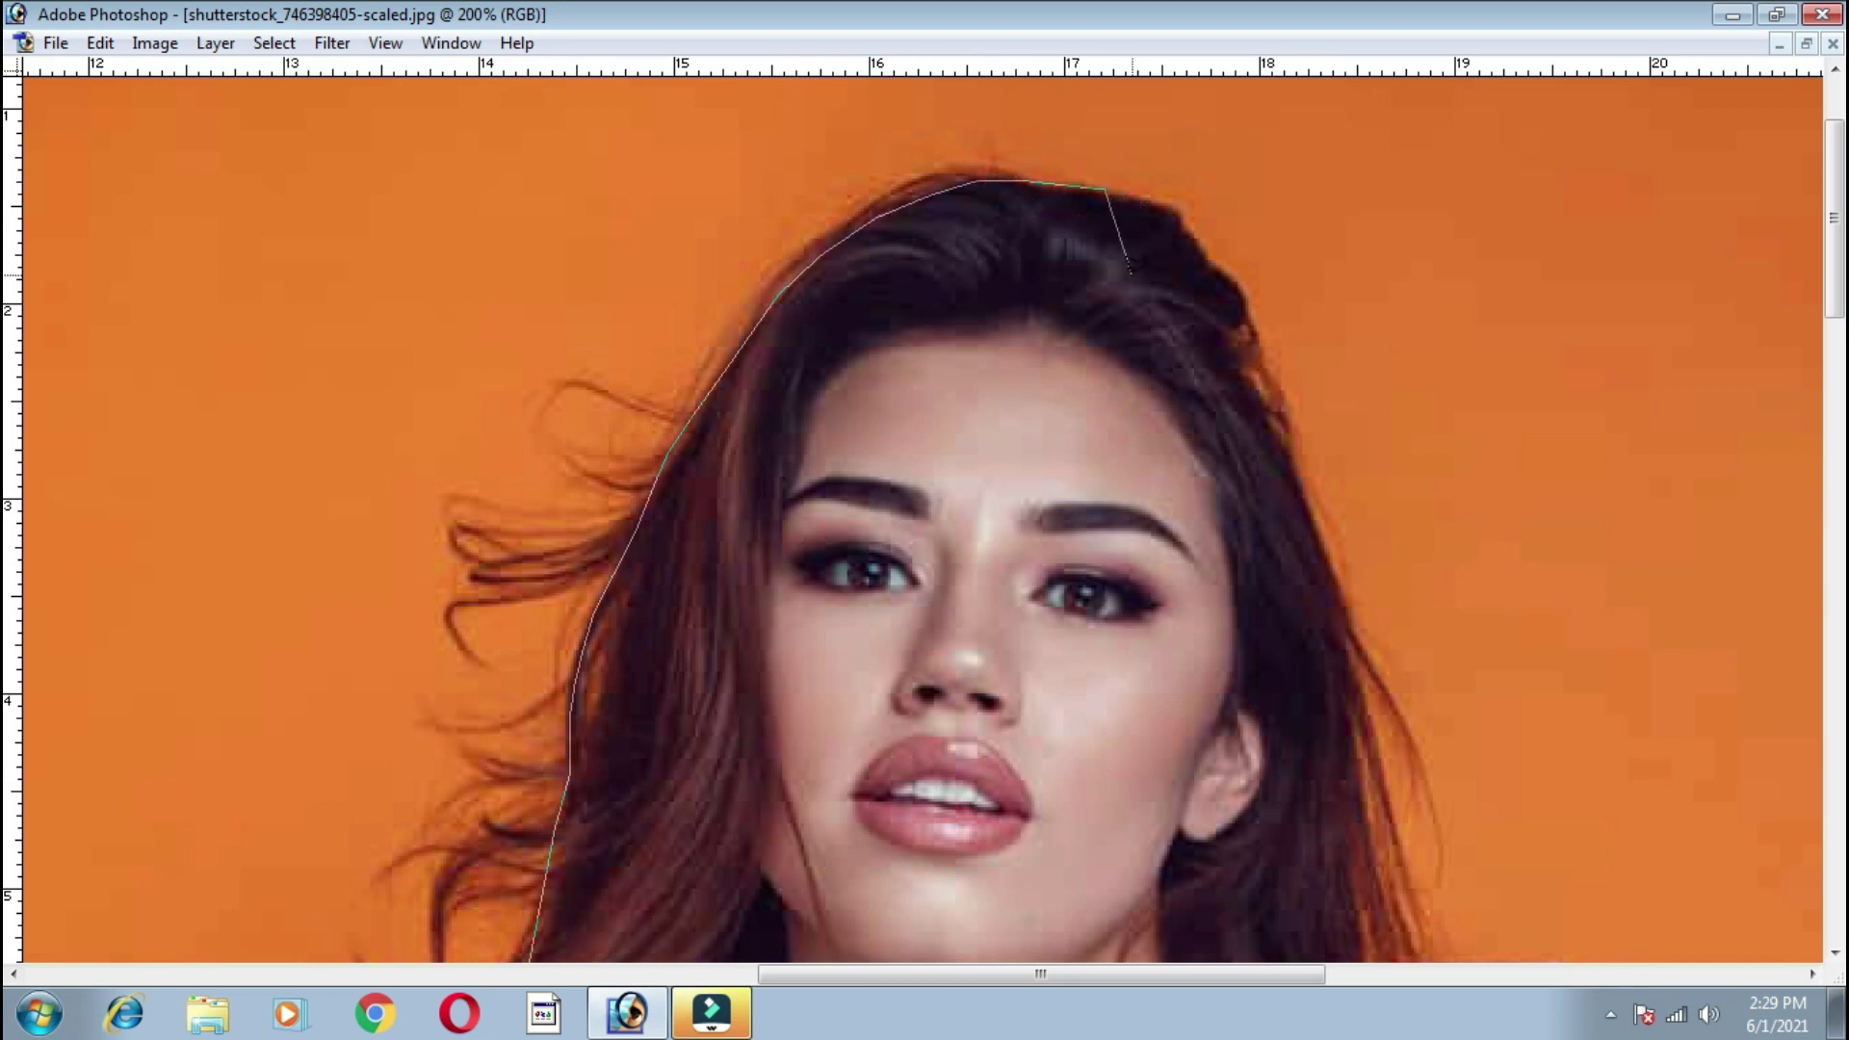
left_click(1158, 201)
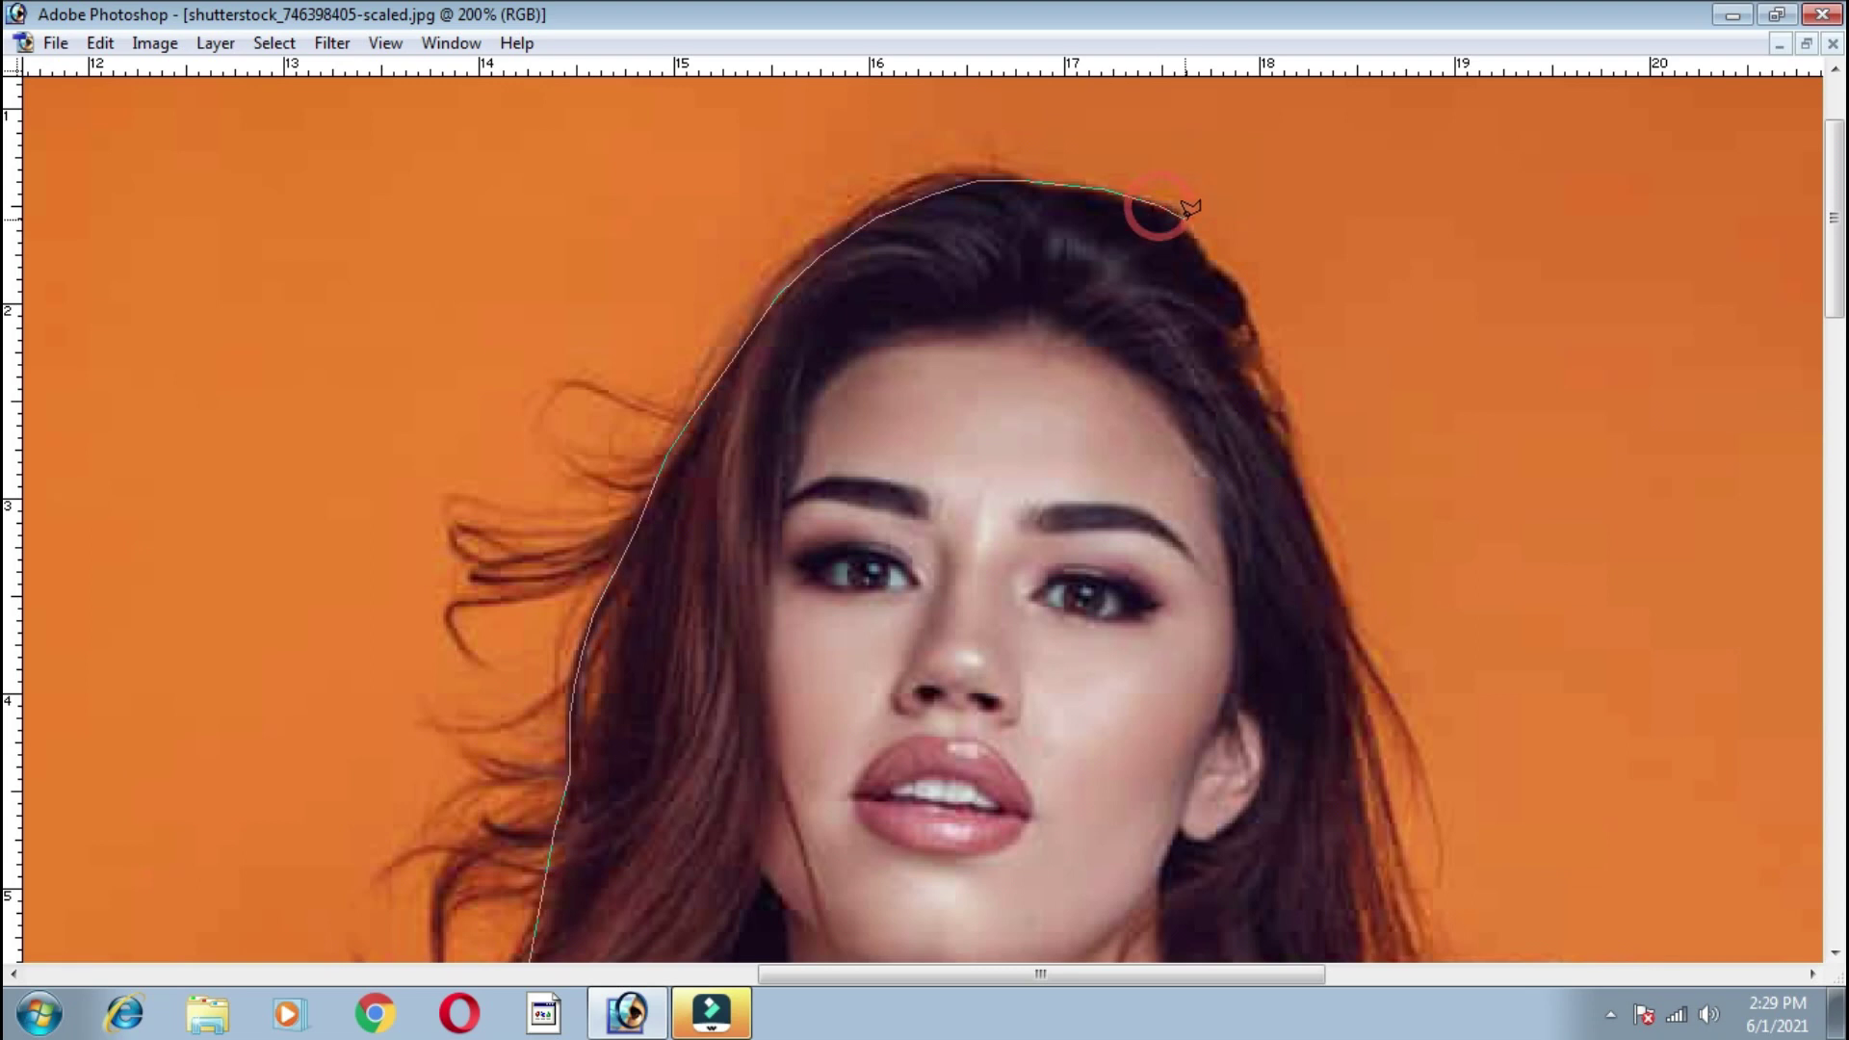
left_click(1225, 276)
left_click(1249, 306)
left_click(1325, 560)
left_click(1346, 632)
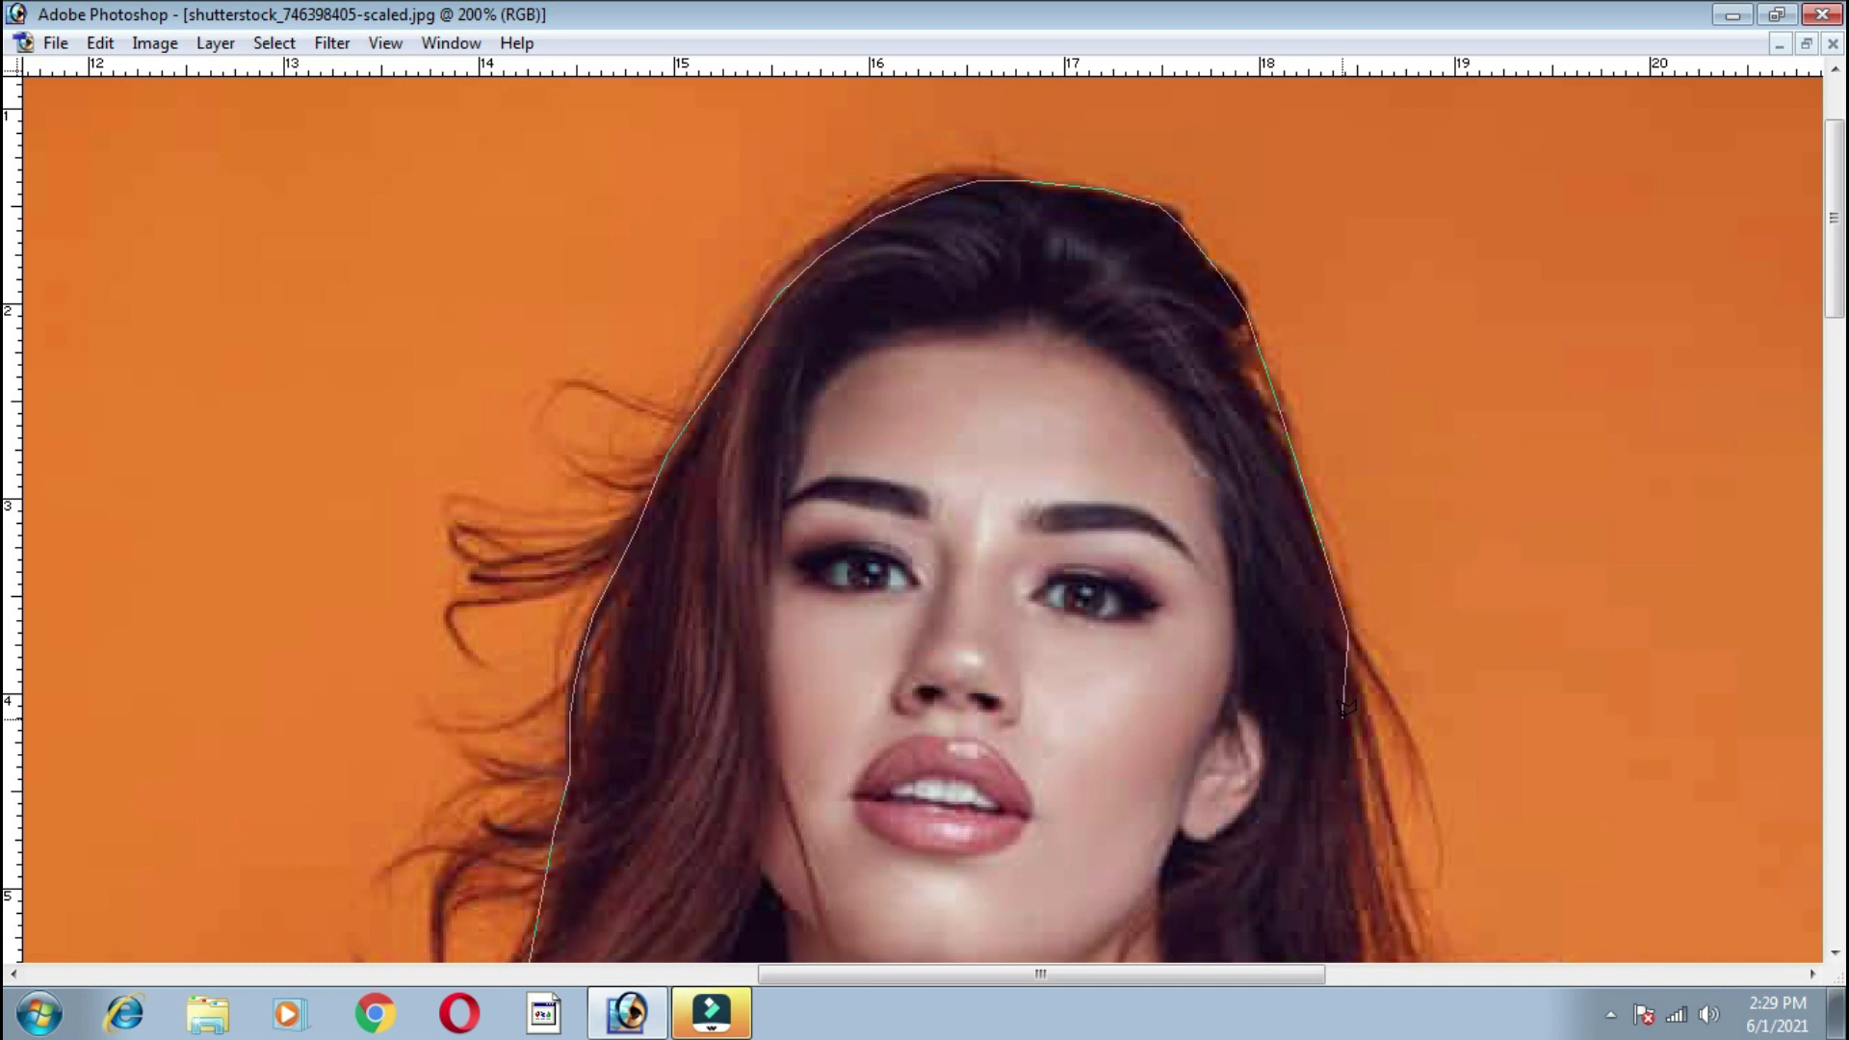
left_click(1366, 727)
left_click_drag(1389, 784, 1334, 318)
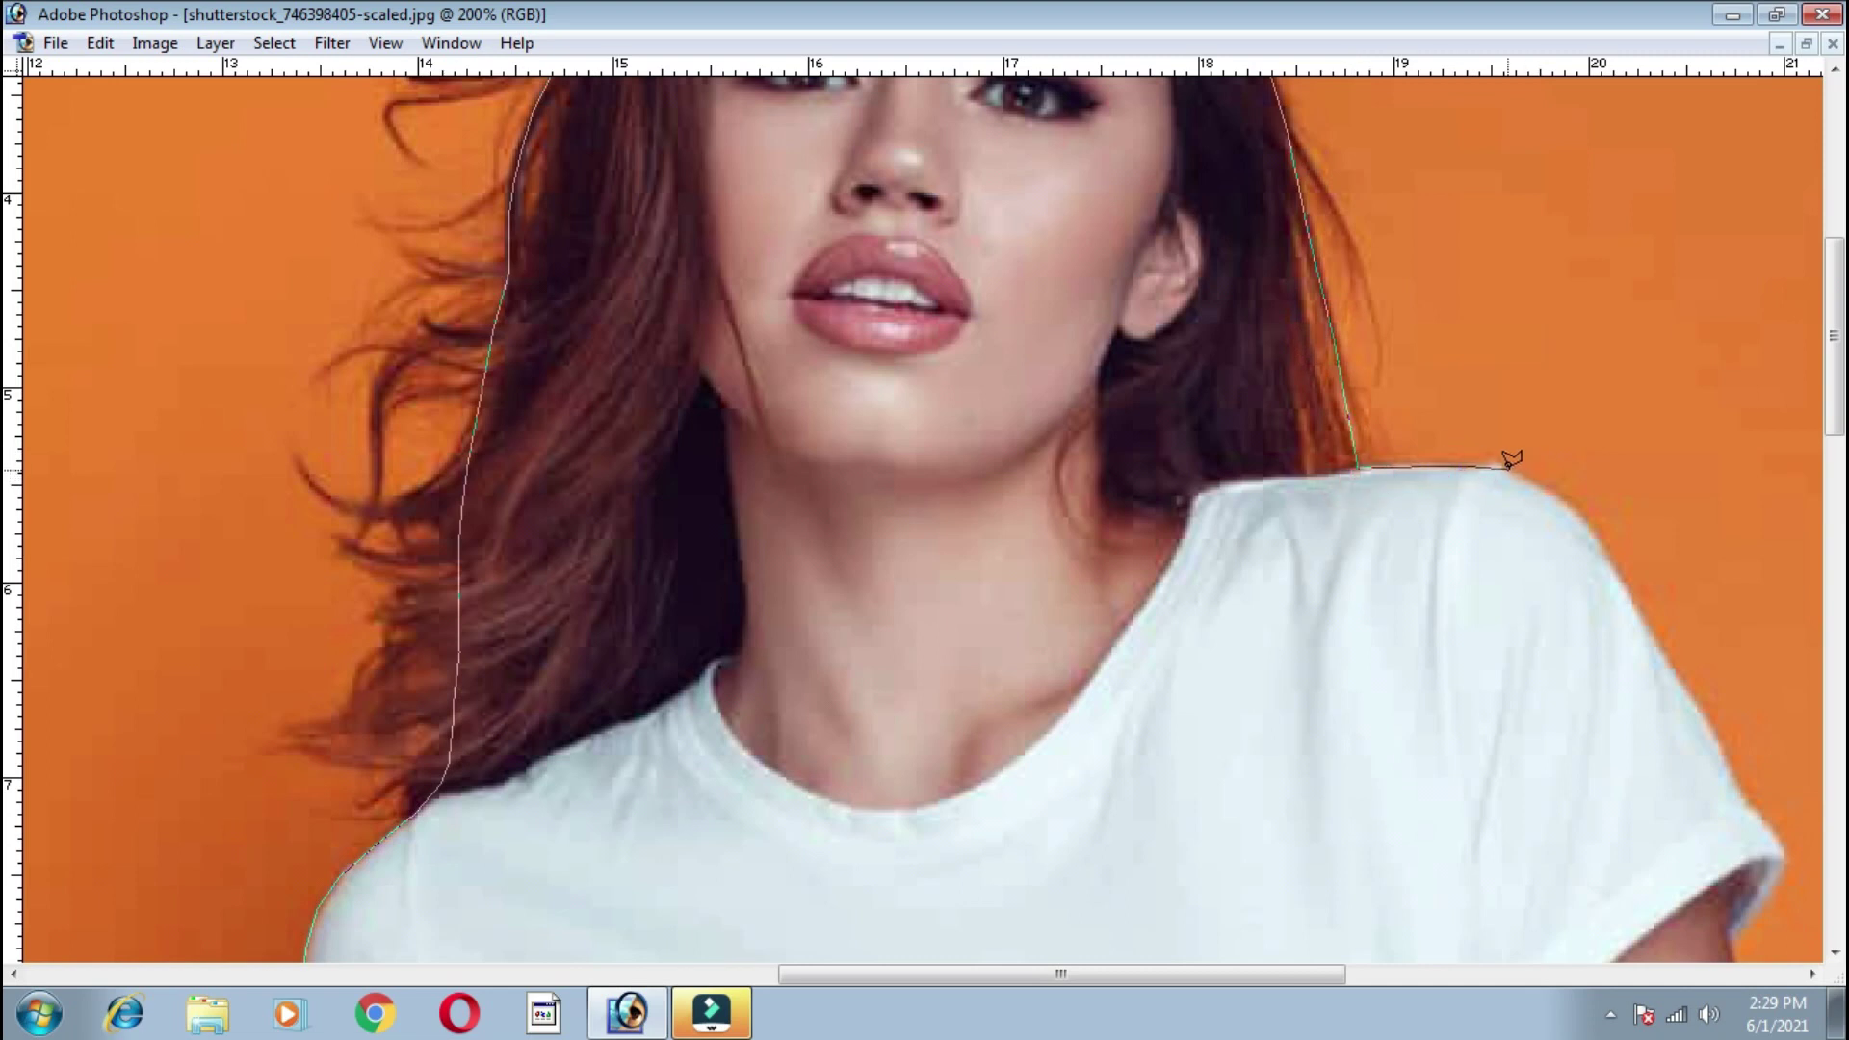
Extend the outline down the right shoulder and sleeve to the upper arm
left_click(1572, 501)
left_click_drag(1644, 635, 1164, 228)
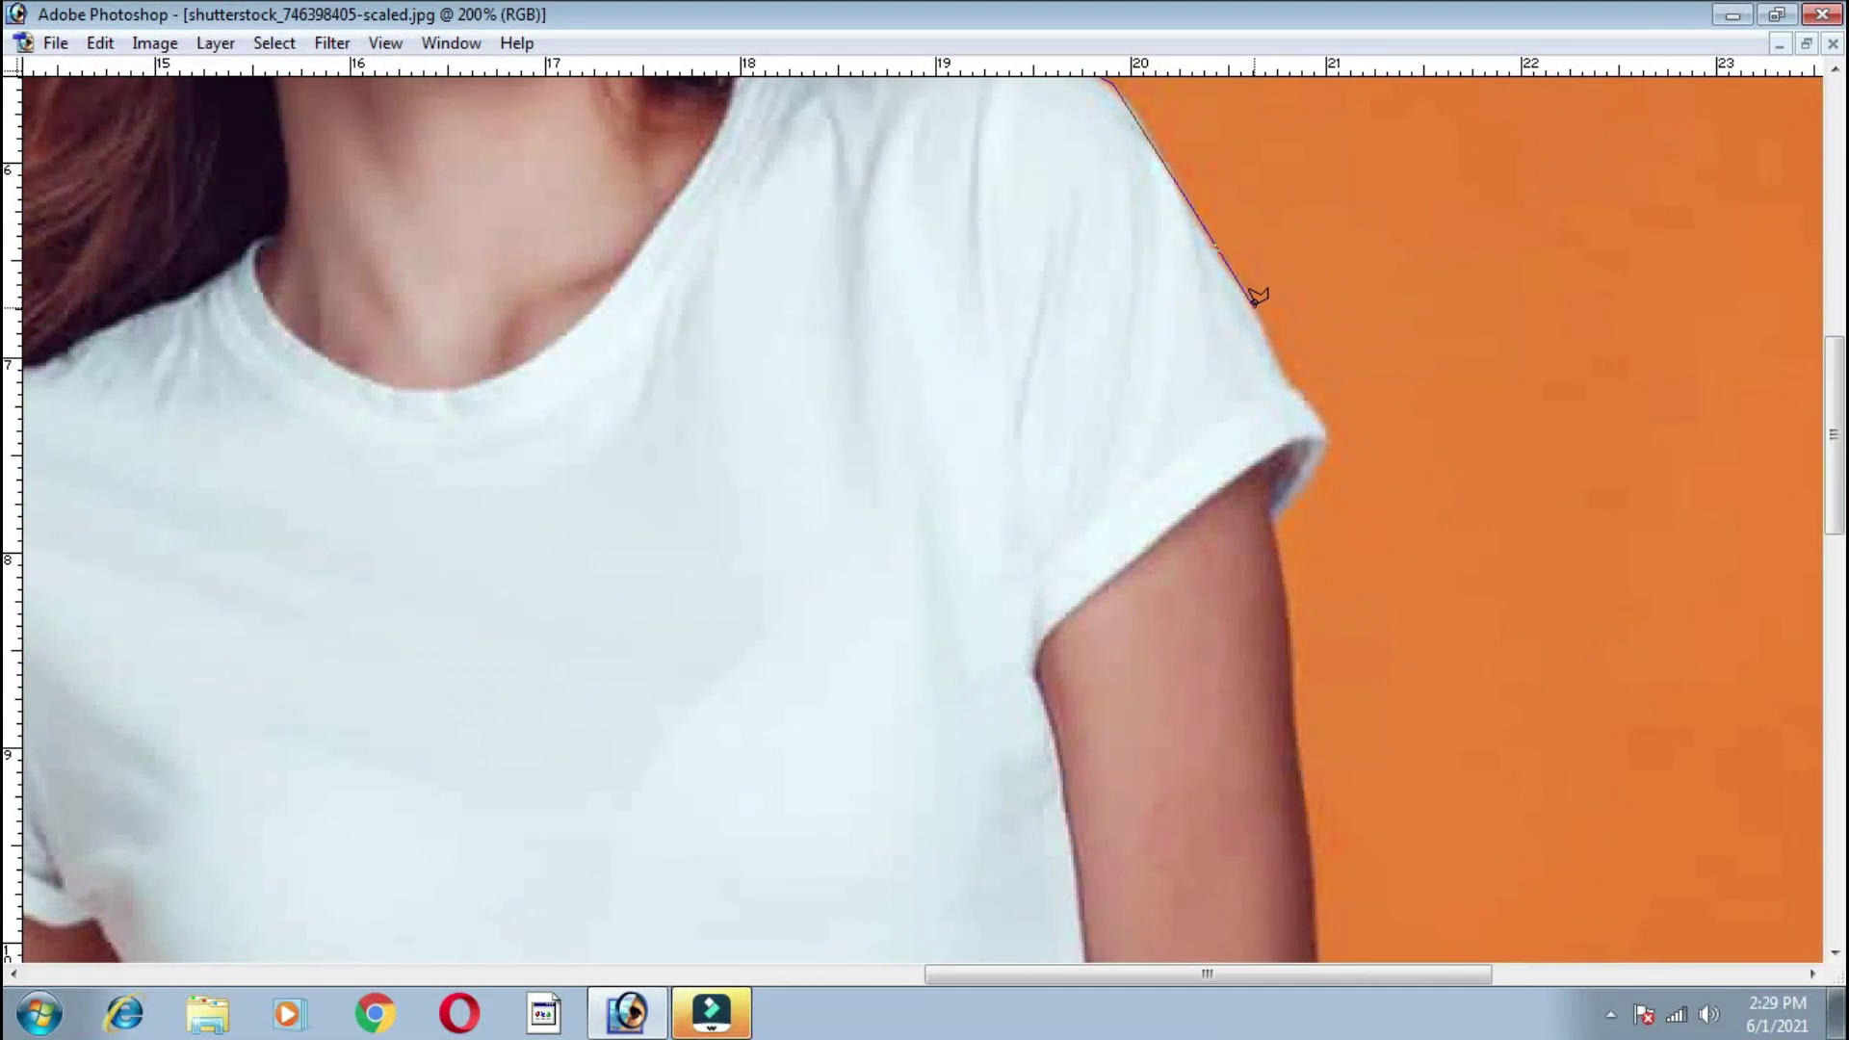
left_click(1269, 368)
left_click(1316, 415)
left_click(1277, 510)
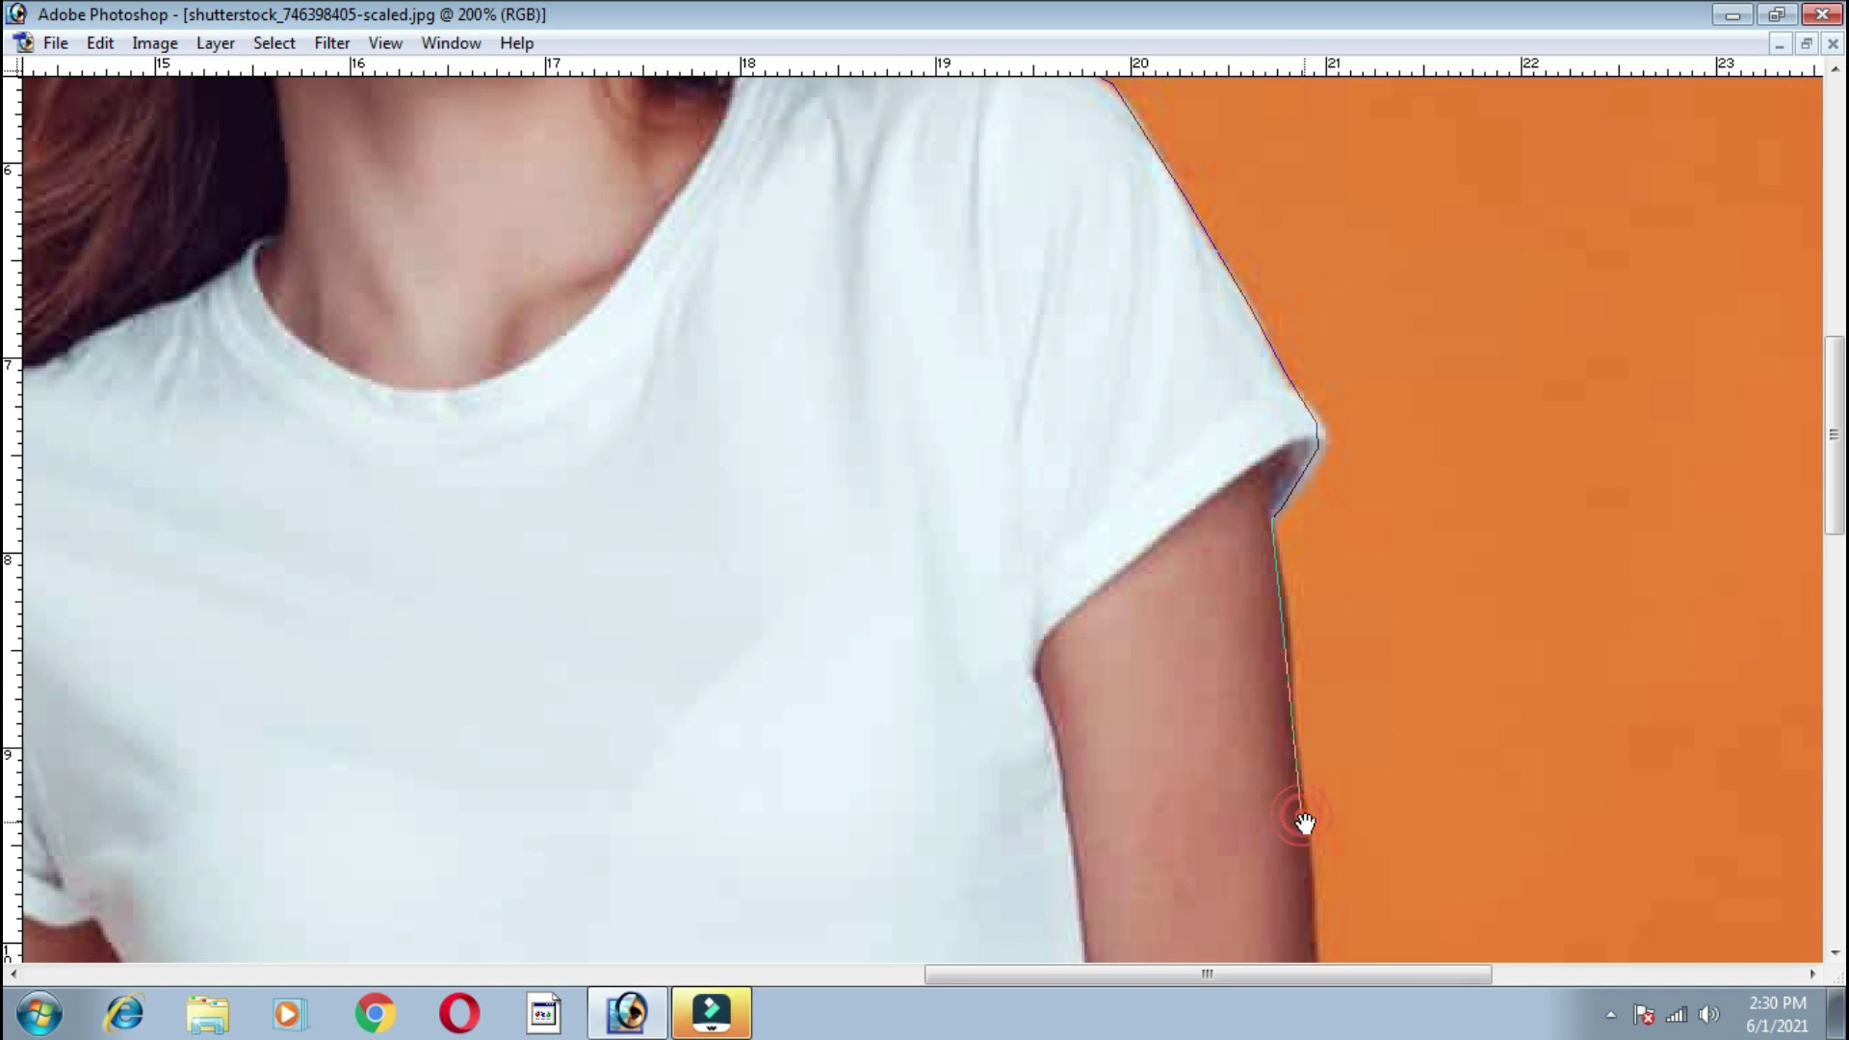
left_click_drag(1305, 821, 1320, 297)
left_click(1302, 357)
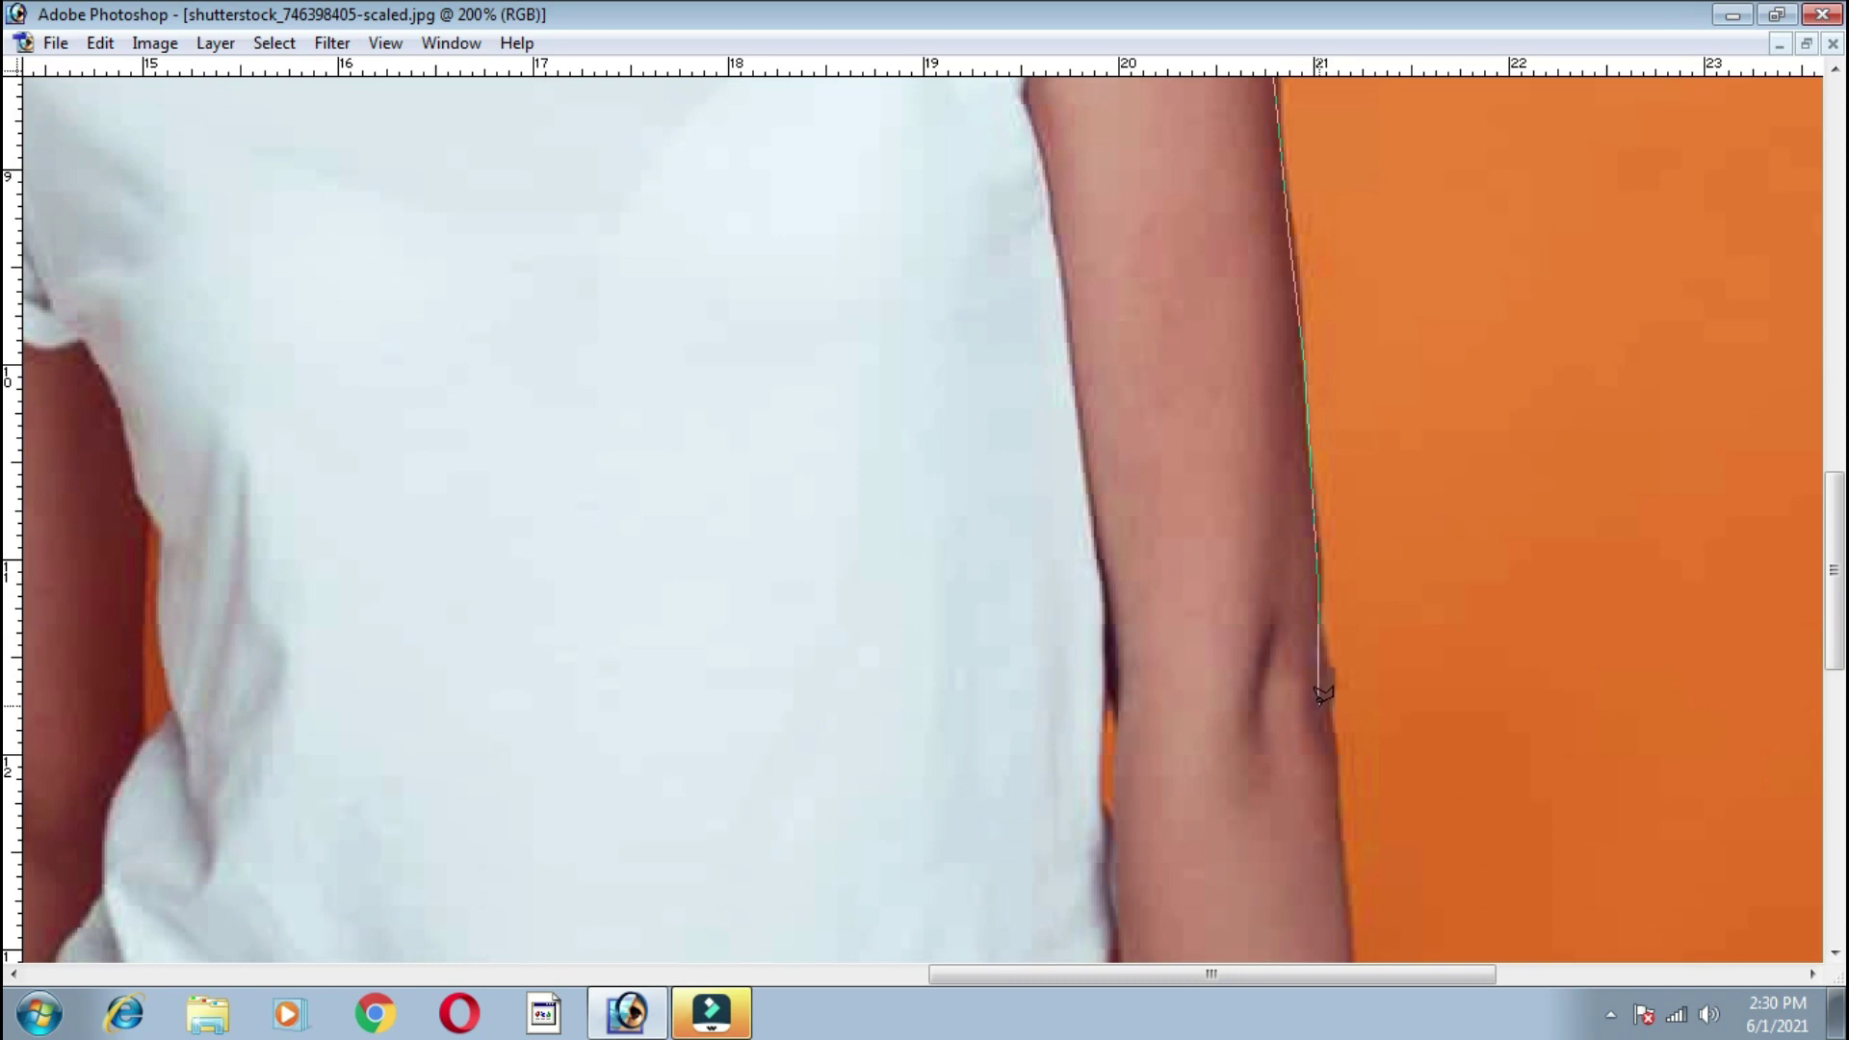
Trace down the forearm and around the hand, then close the selection at the start point
left_click_drag(1335, 682, 1326, 523)
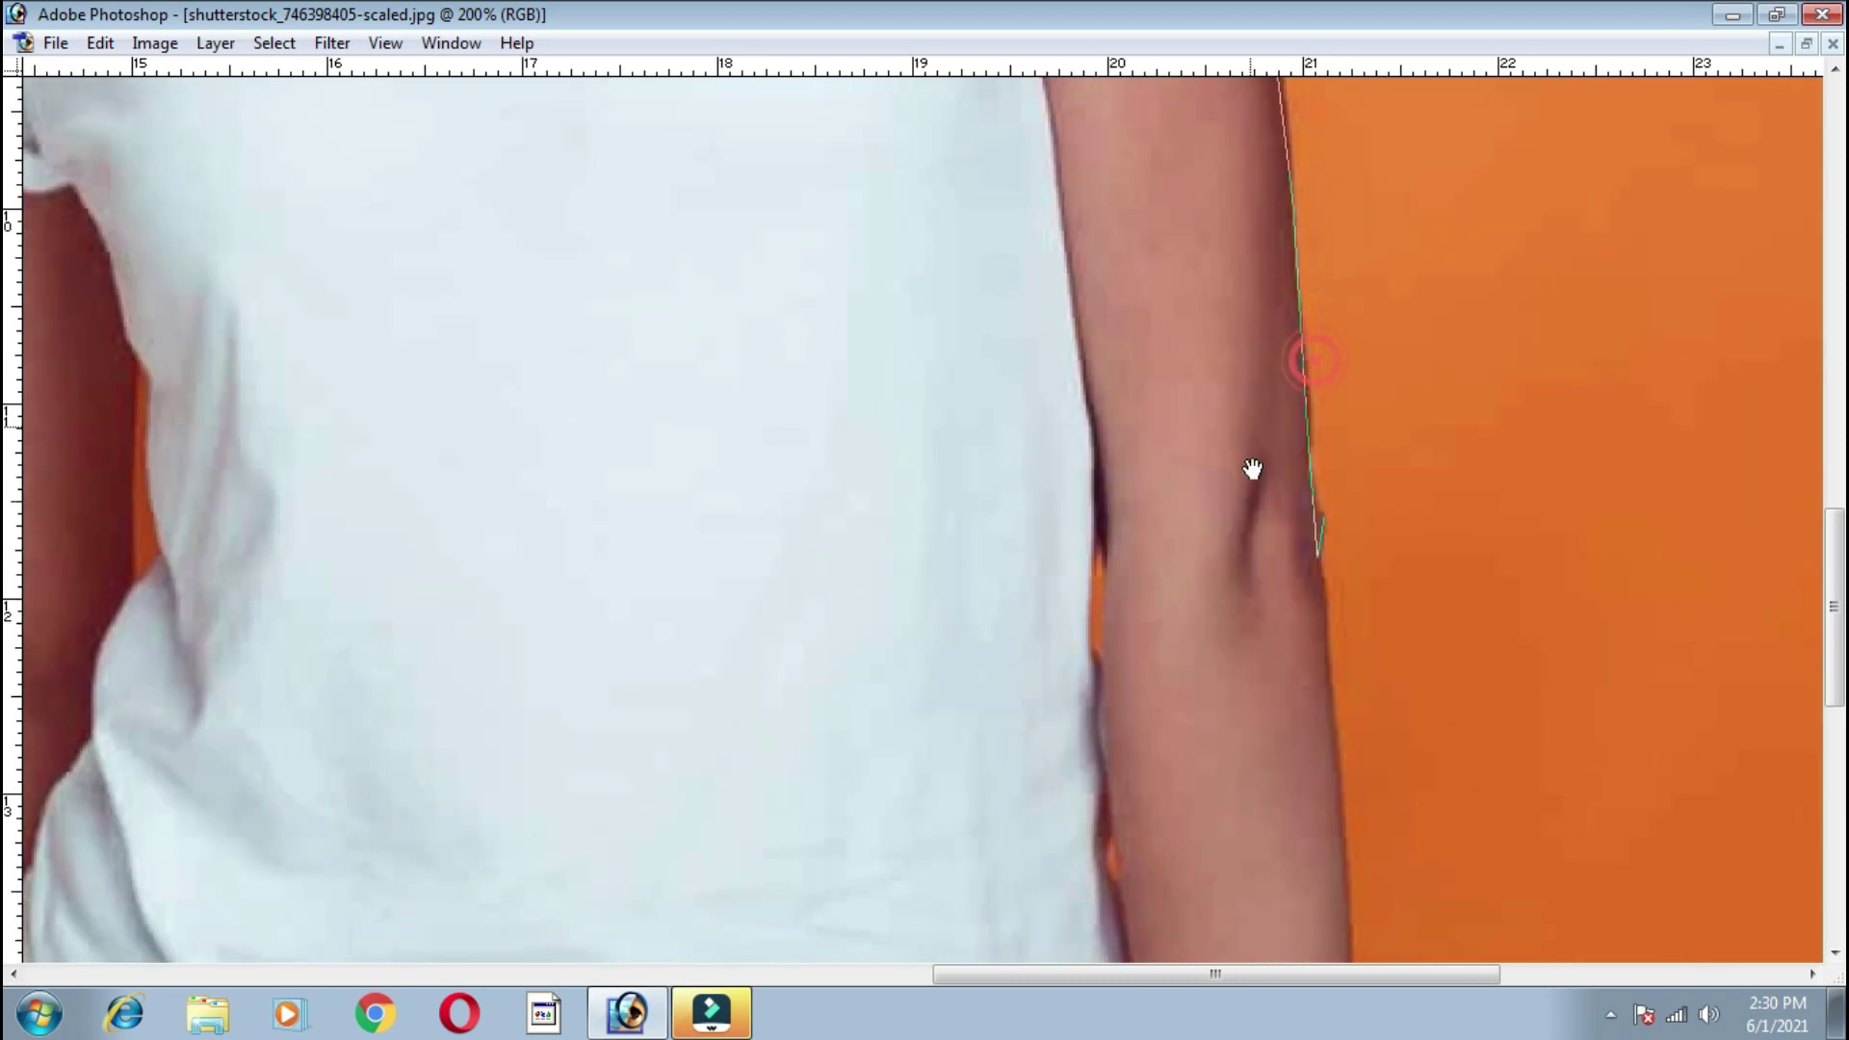
left_click_drag(1344, 750, 1291, 206)
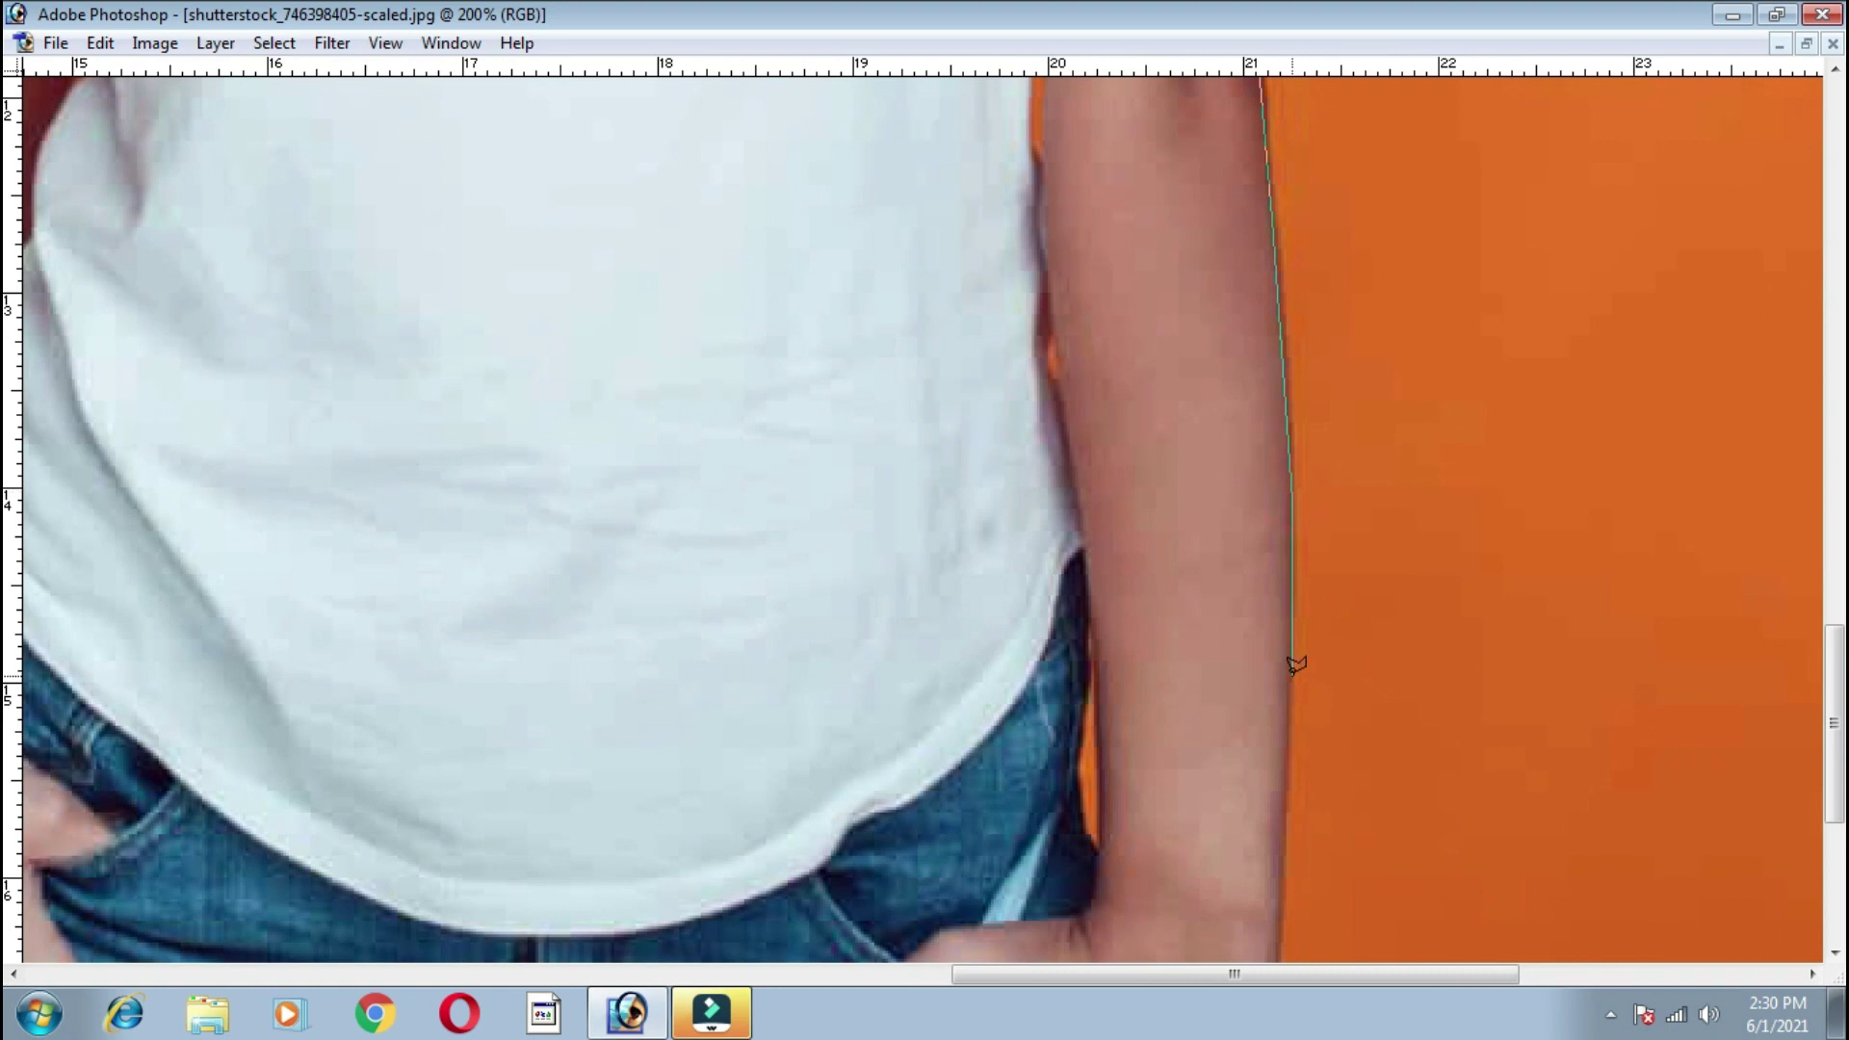
left_click_drag(1297, 665, 1329, 215)
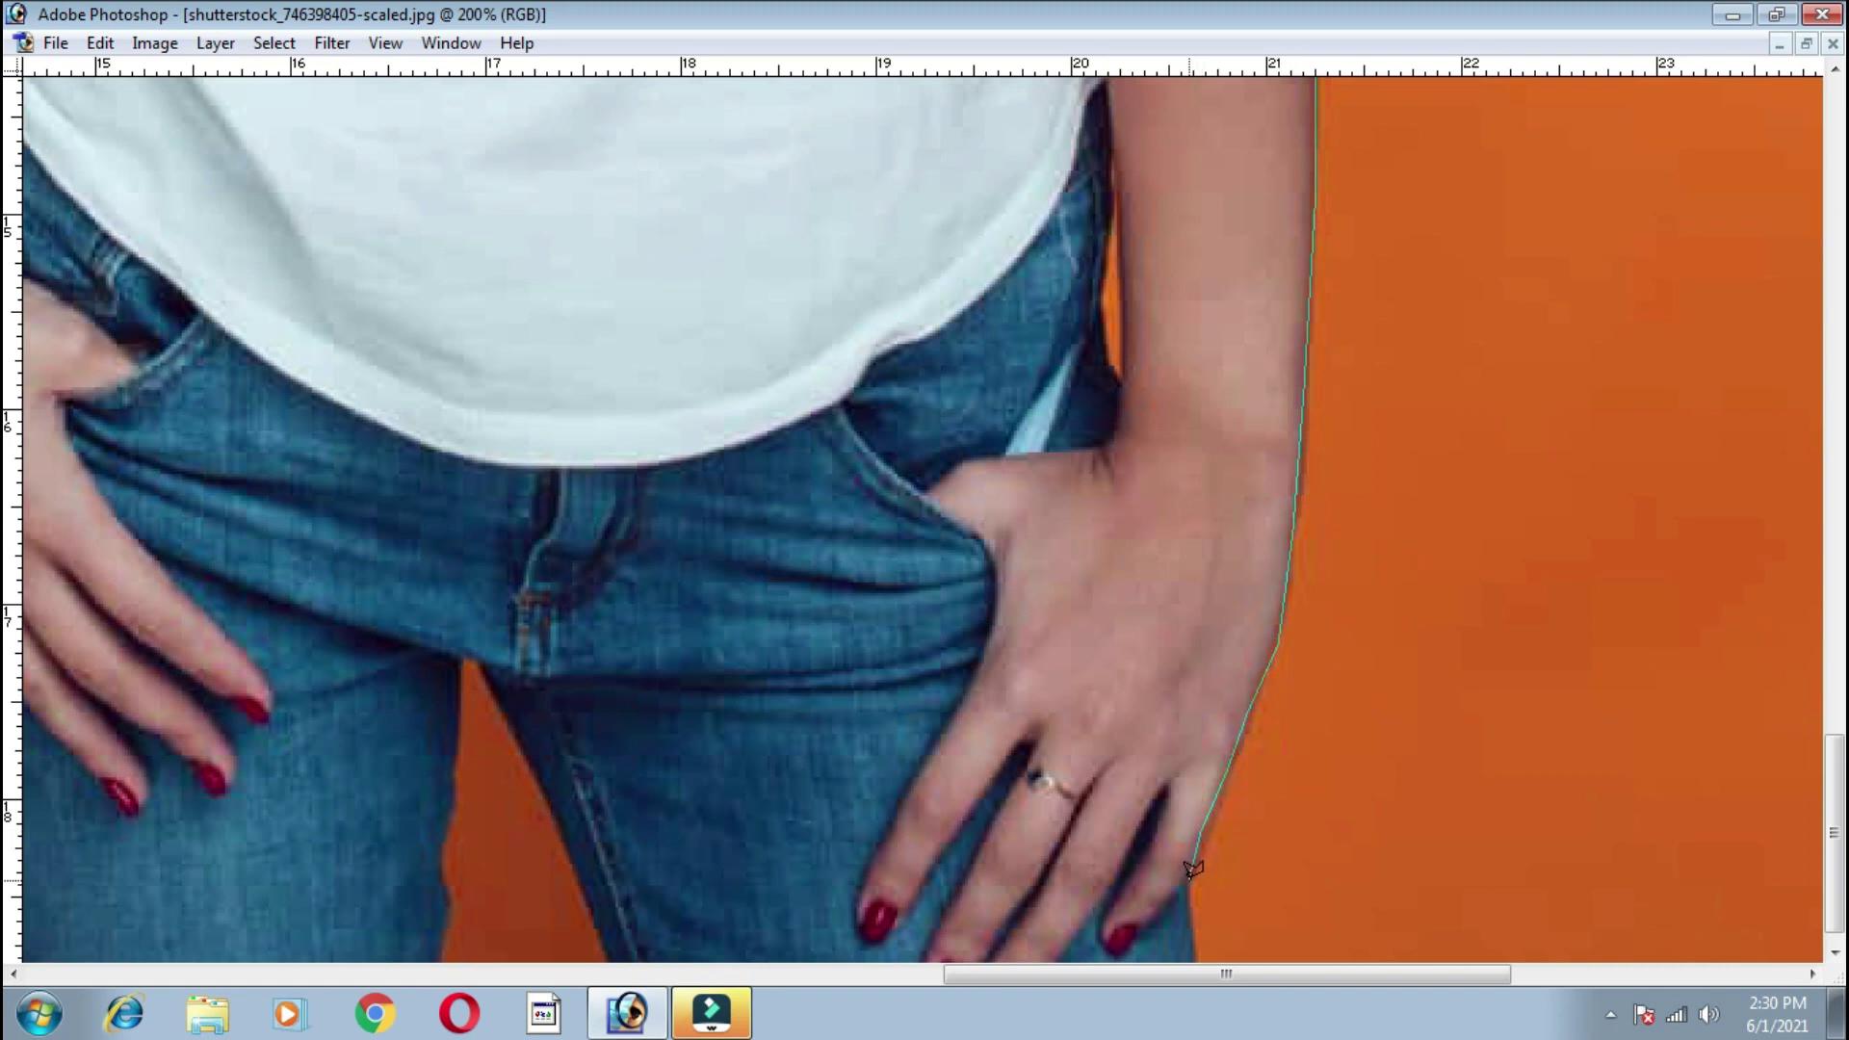
left_click_drag(1189, 878, 1276, 854)
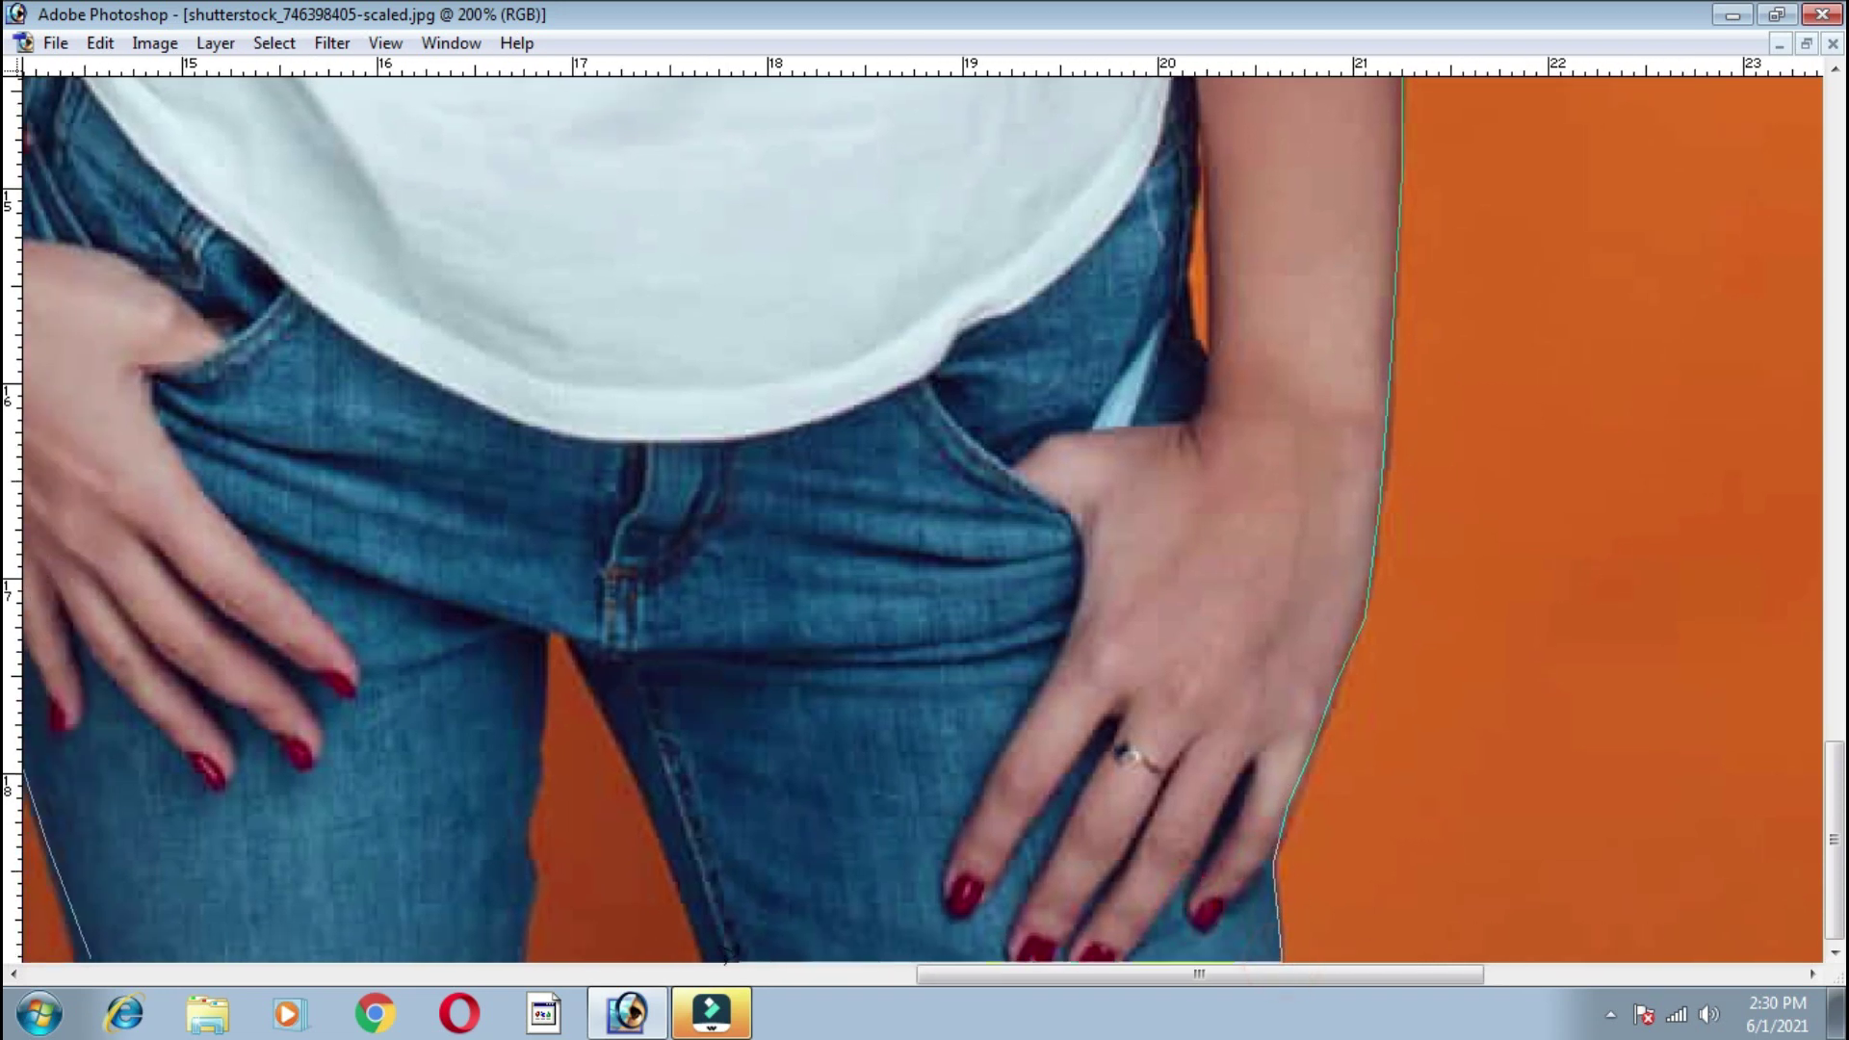
left_click(86, 944)
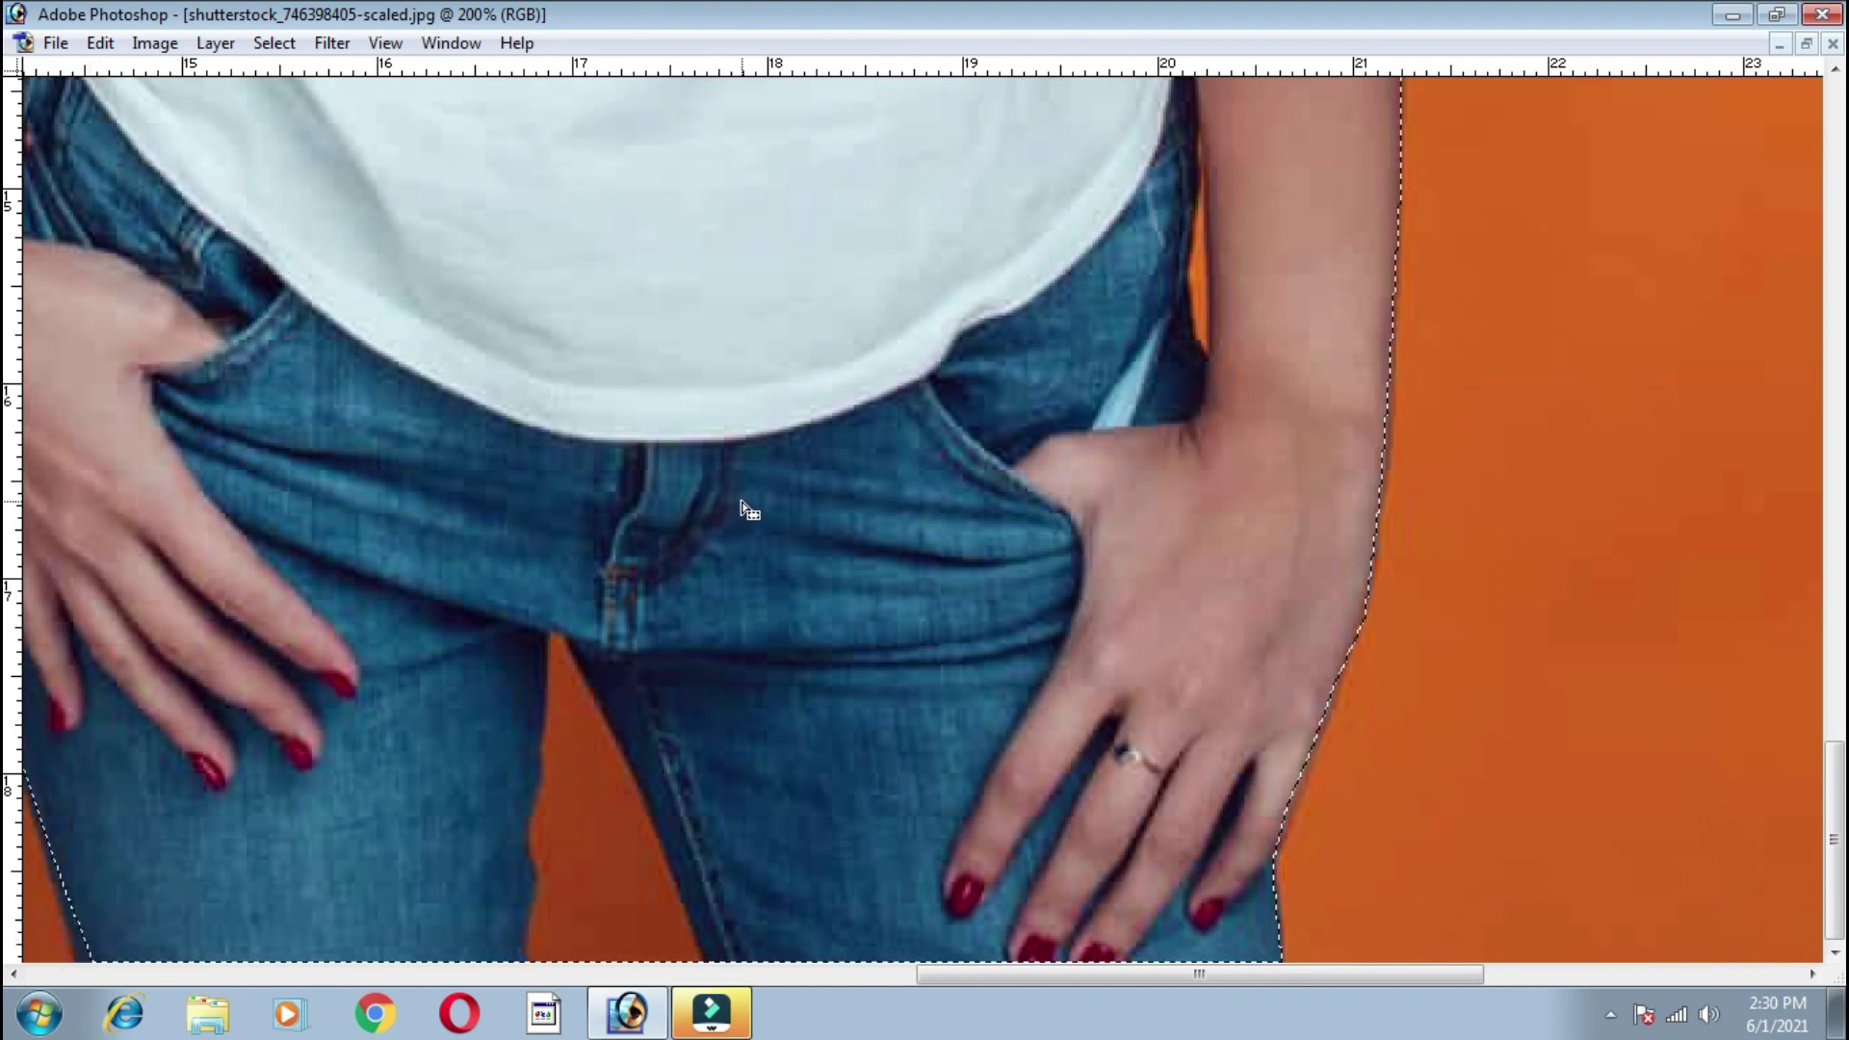
Zoom out to check the whole selection, zoom into the hair edge, and restore the panels
key("ctrl+minus")
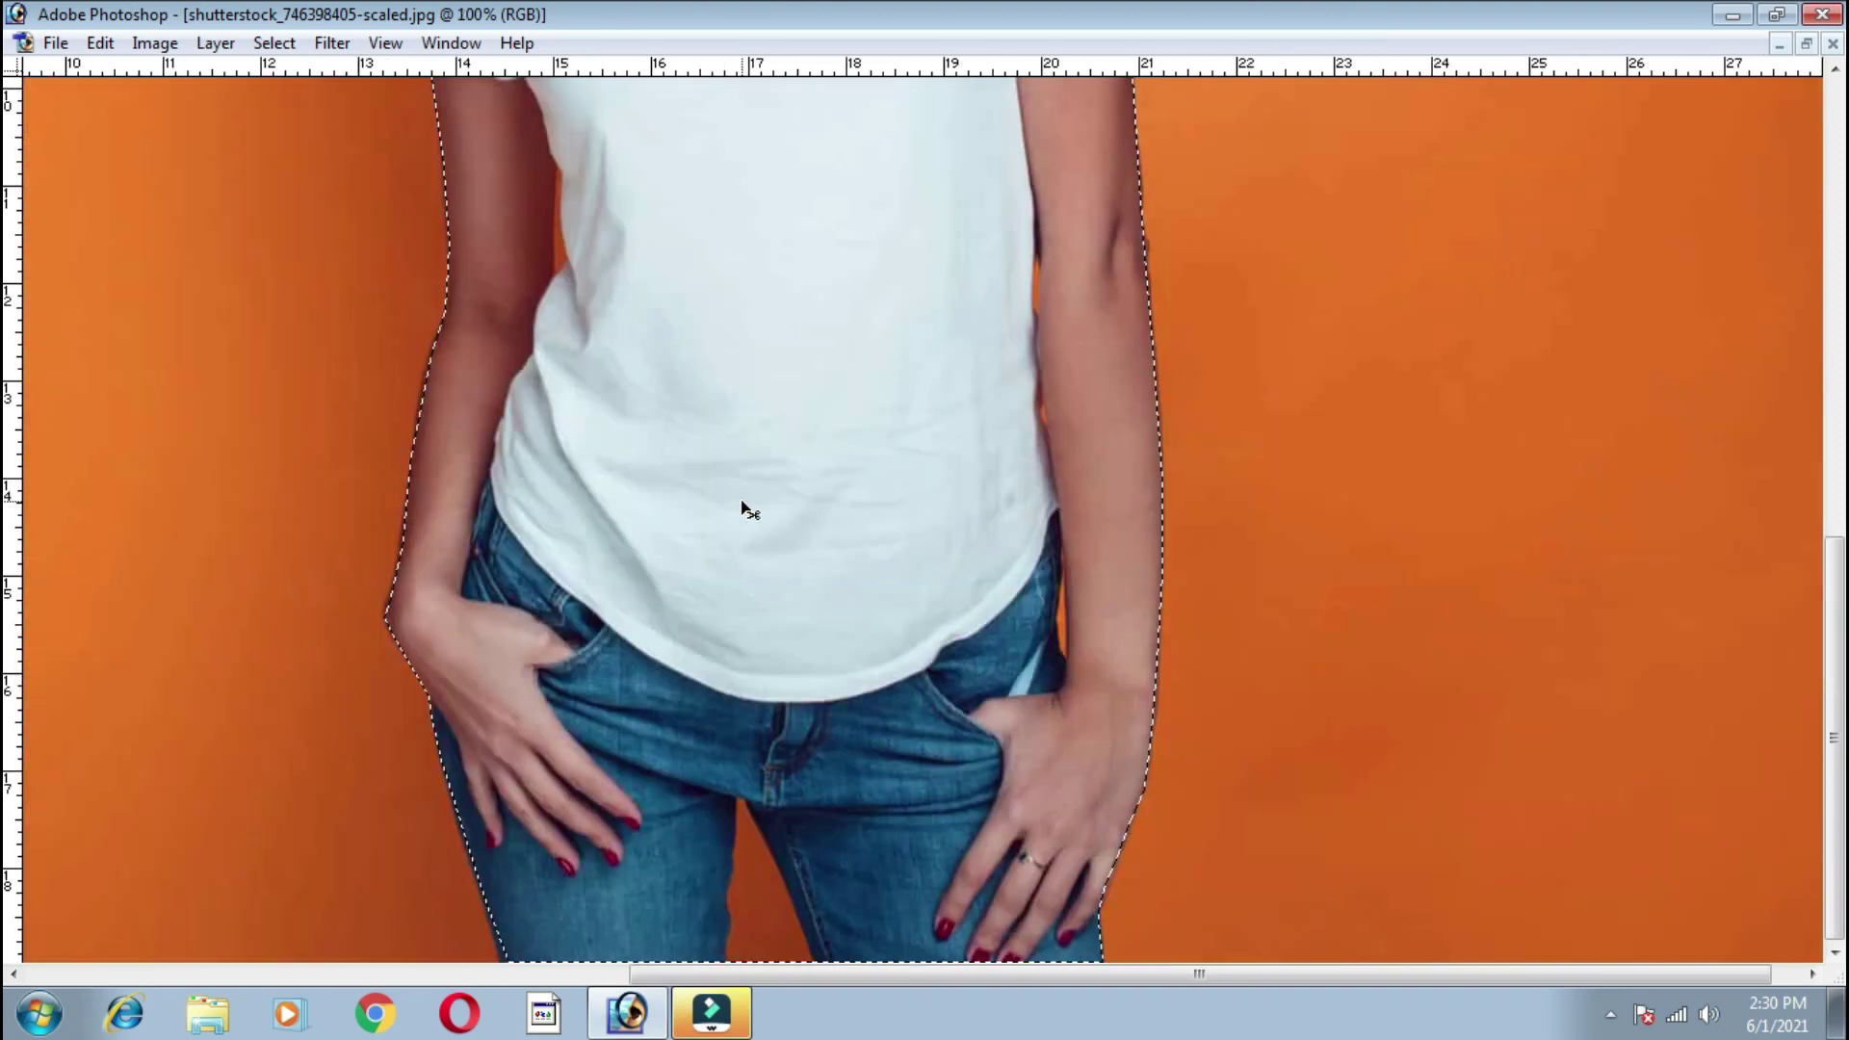
key("ctrl+minus")
key("ctrl+minus")
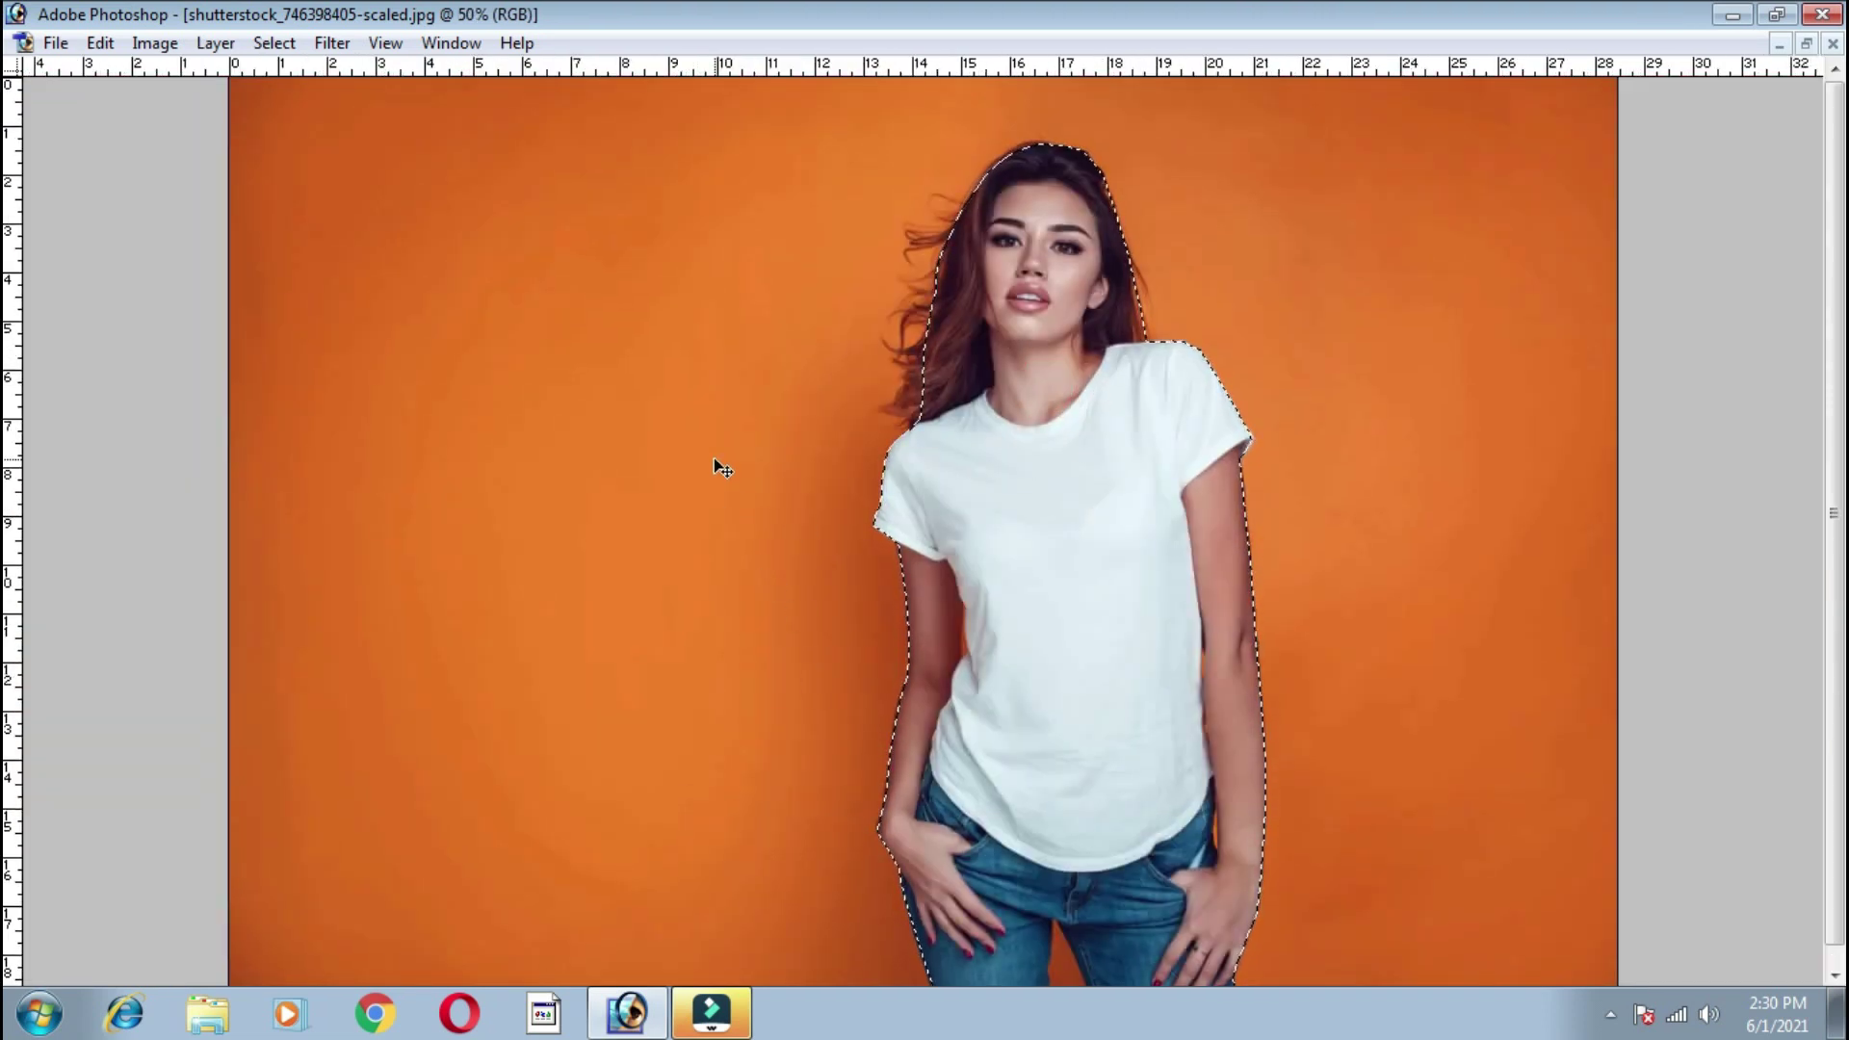
key("ctrl+plus")
key("ctrl+plus")
scroll(983, 352, "up", 5)
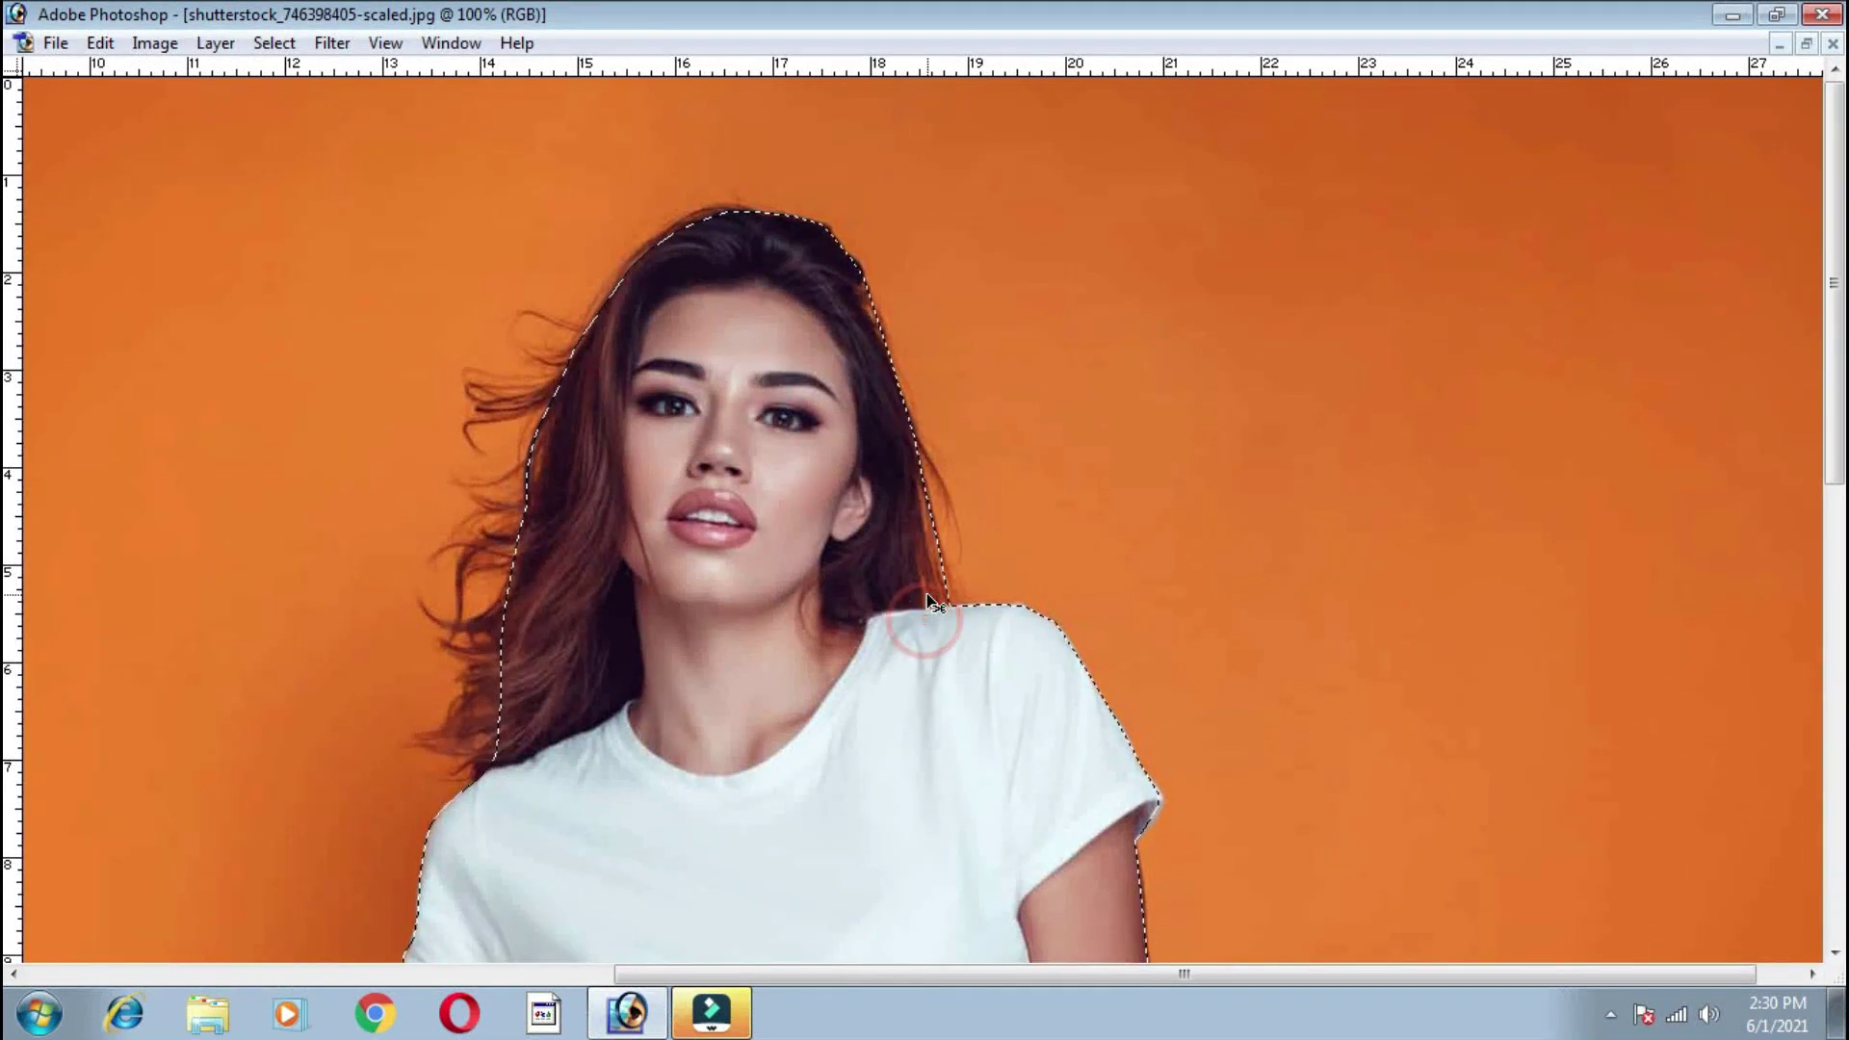
key("ctrl+plus")
key("ctrl+plus")
scroll(867, 365, "up", 5)
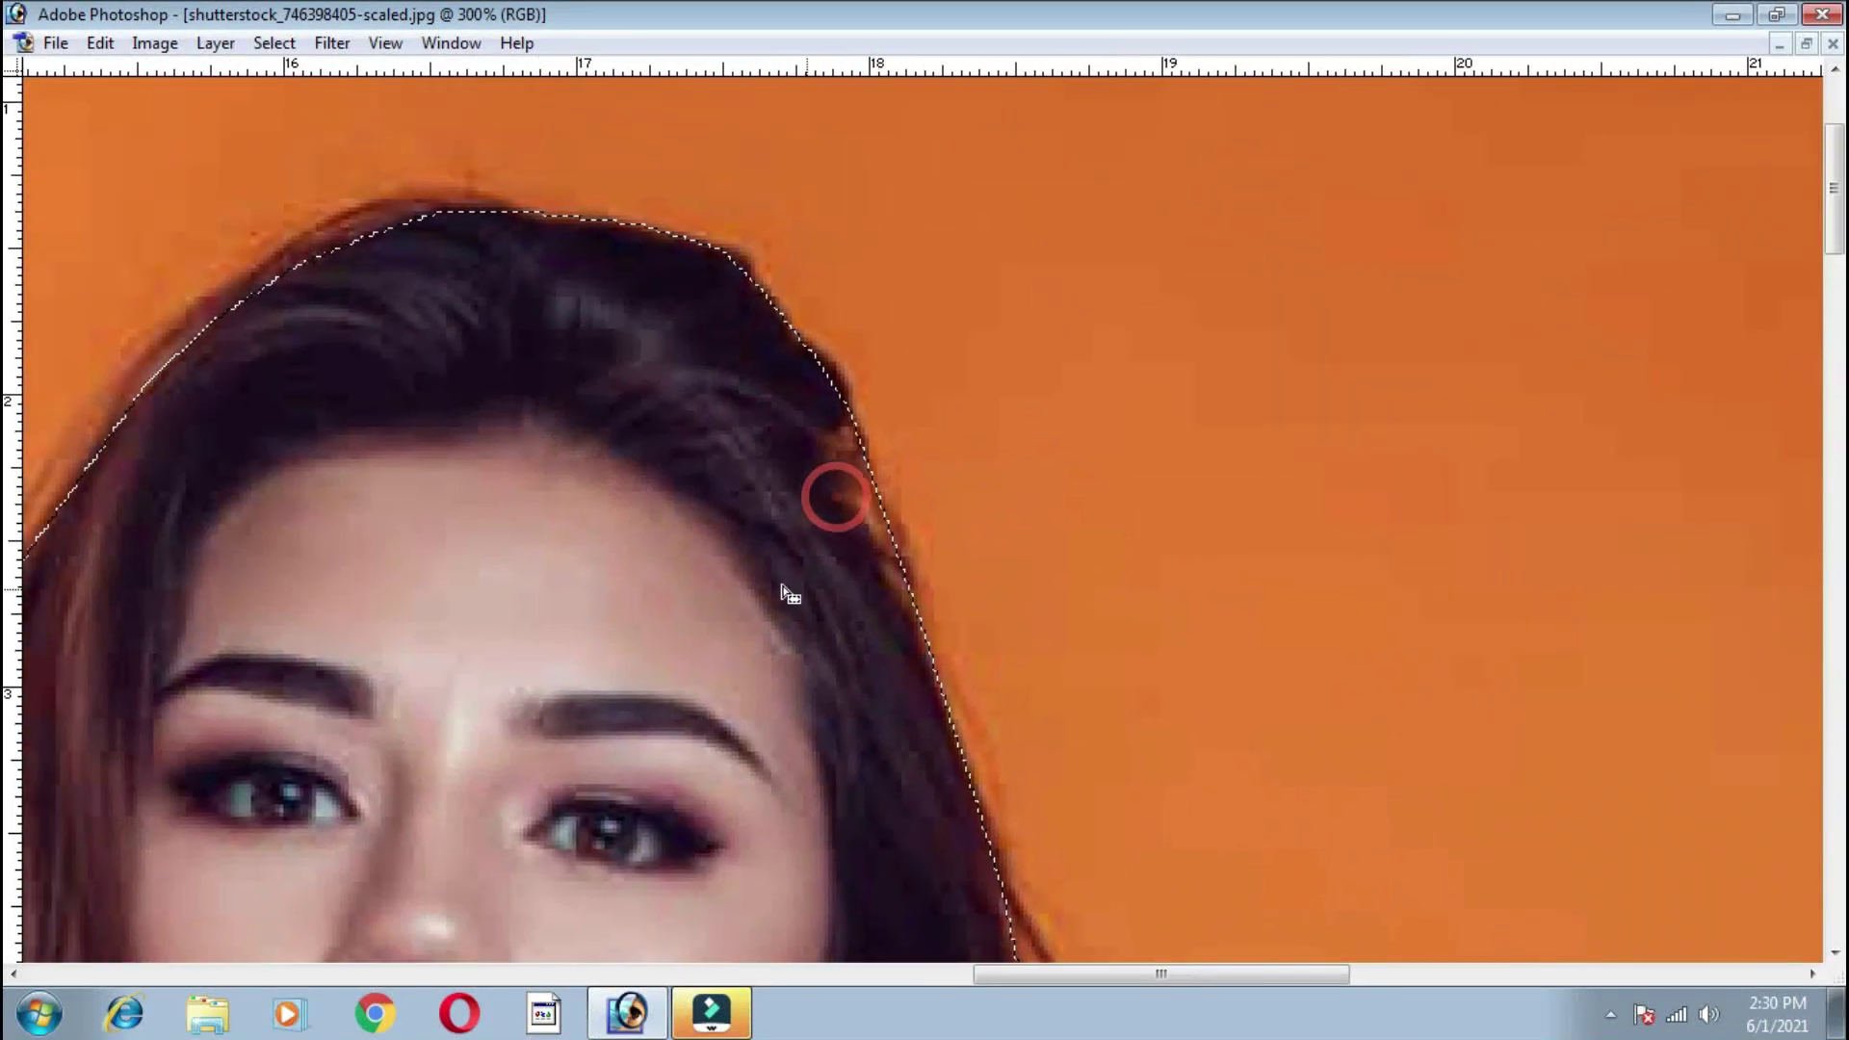
key("Tab")
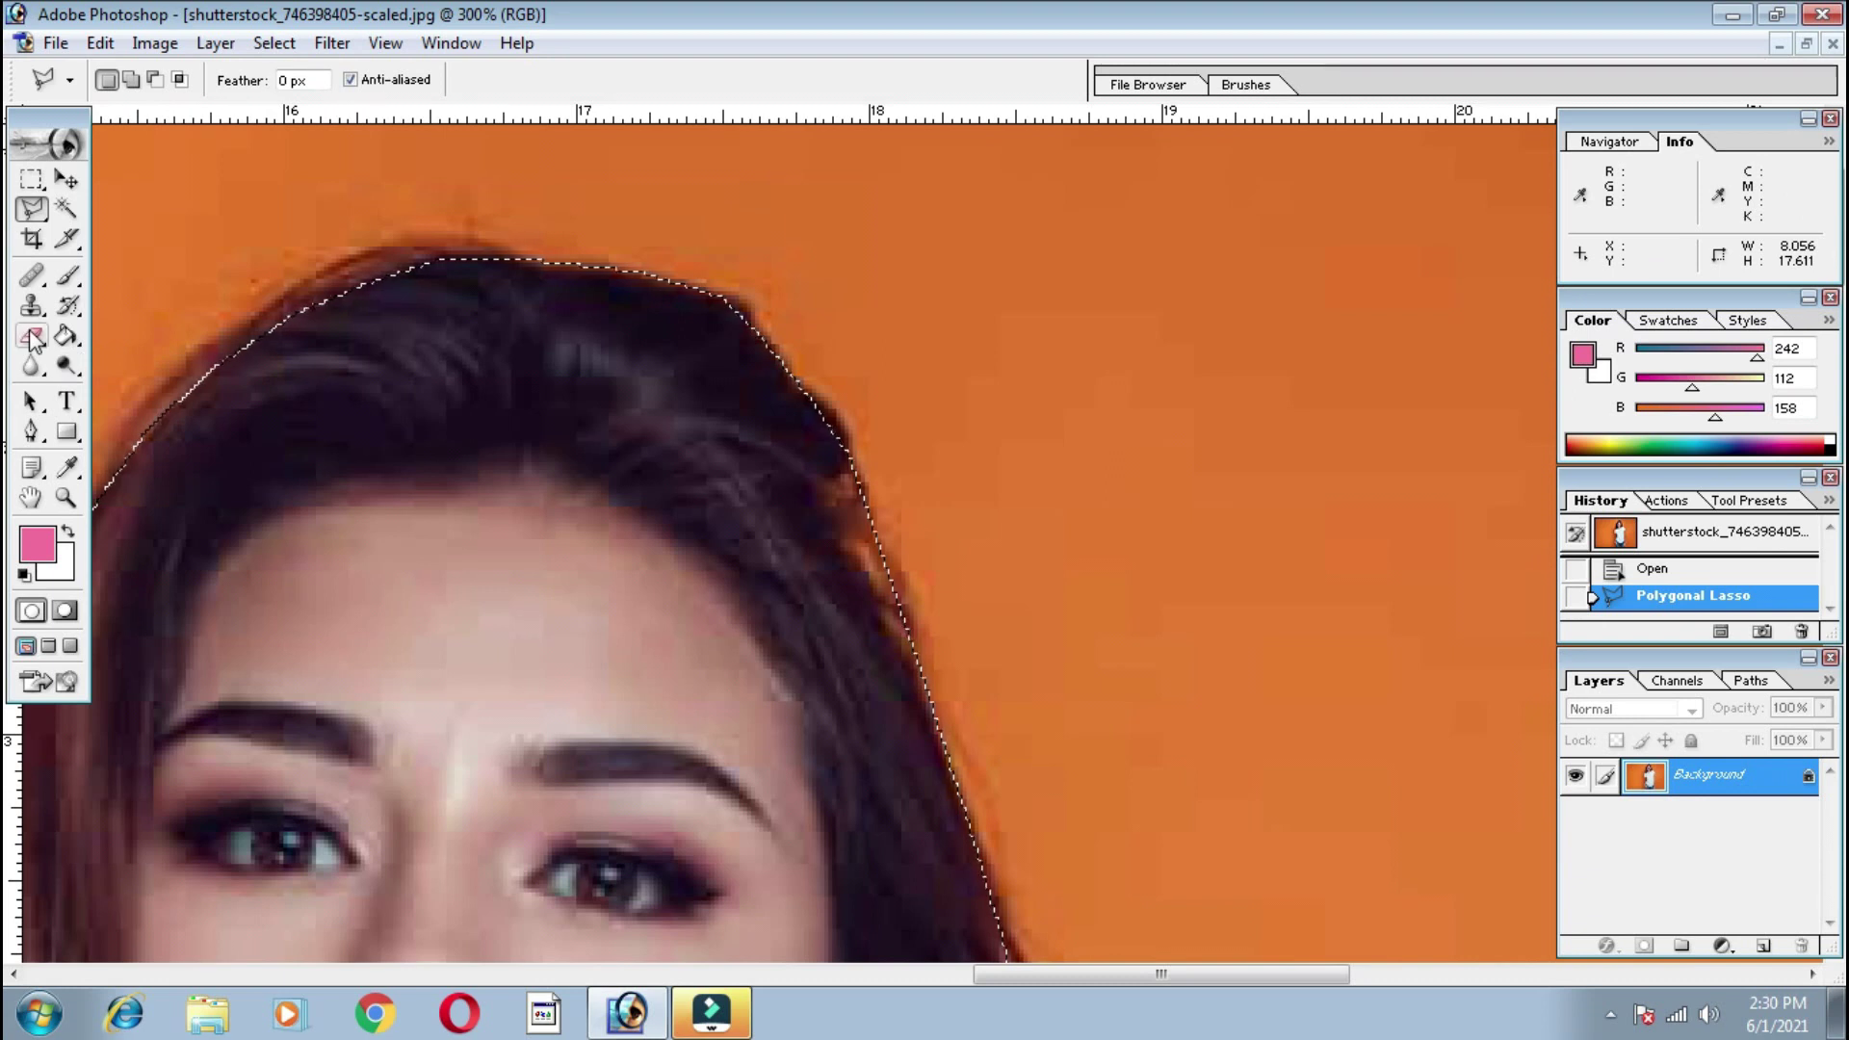
Select the Clone Stamp with a 33 px brush diameter and 48% opacity
left_click(34, 307)
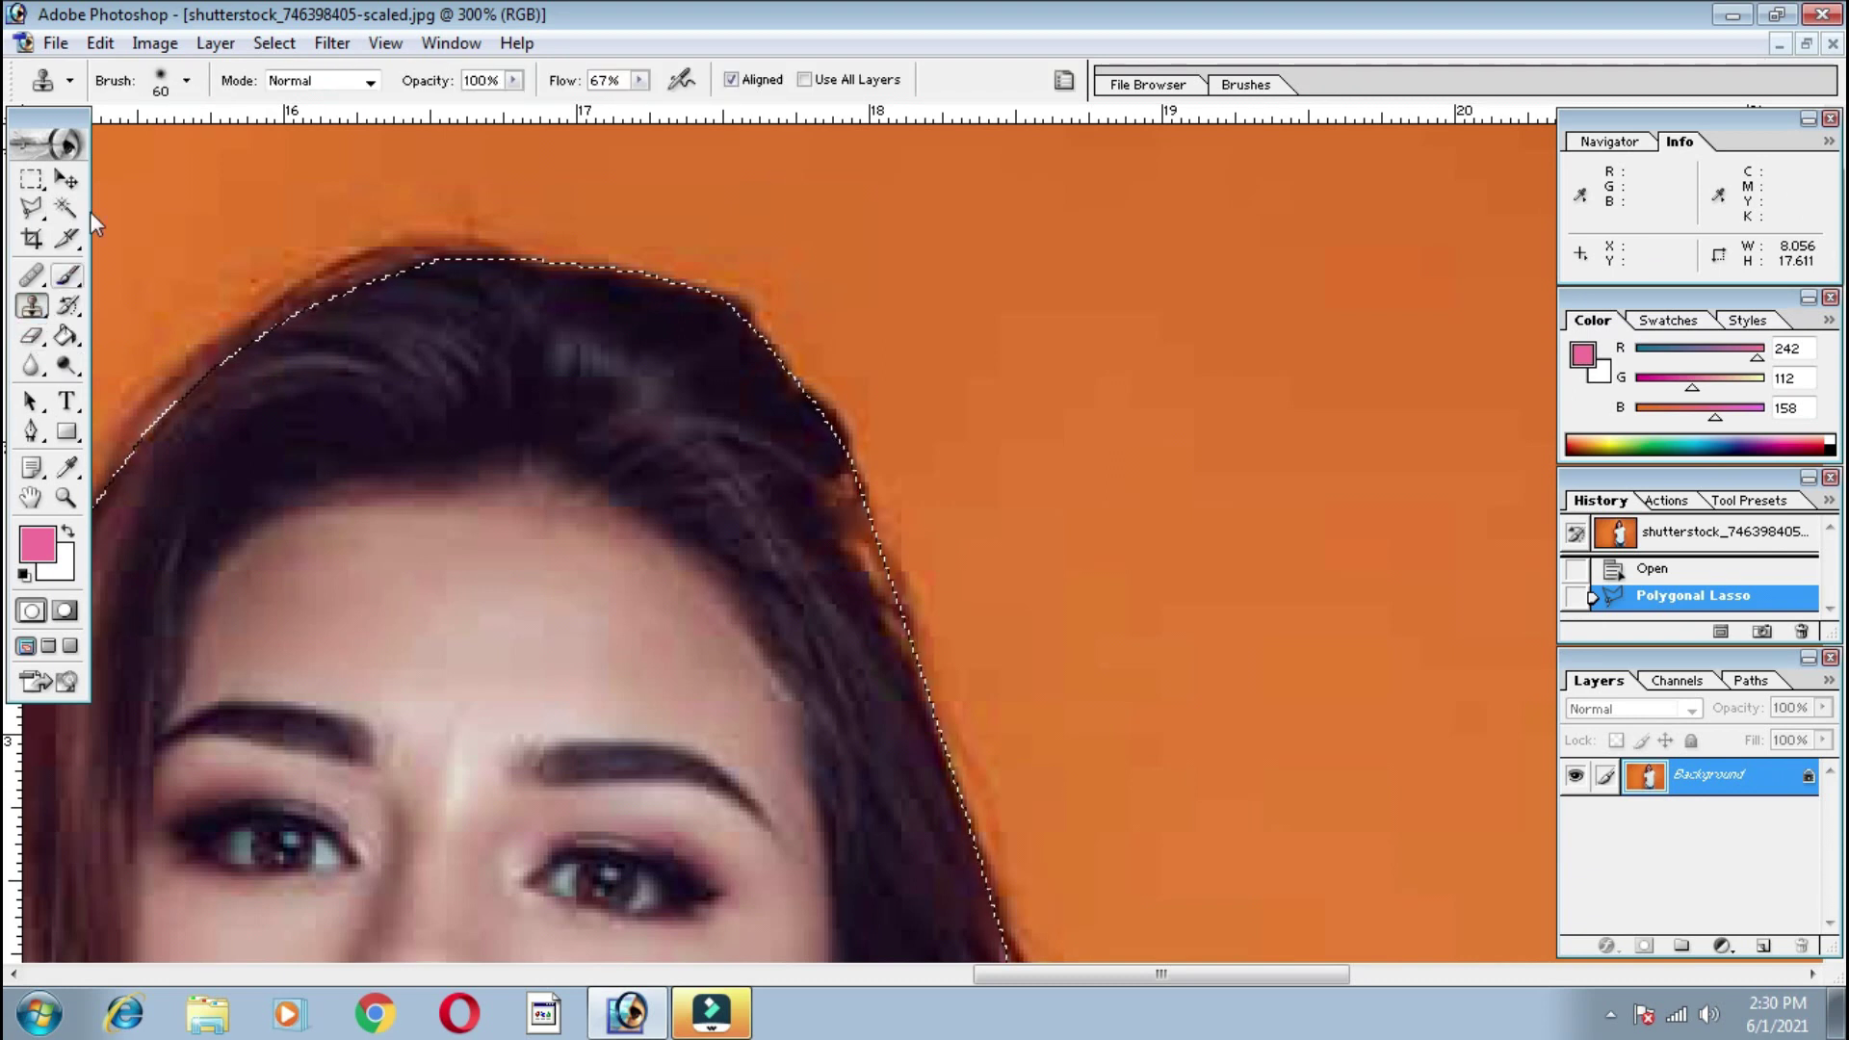
left_click(187, 81)
left_click_drag(114, 146, 85, 154)
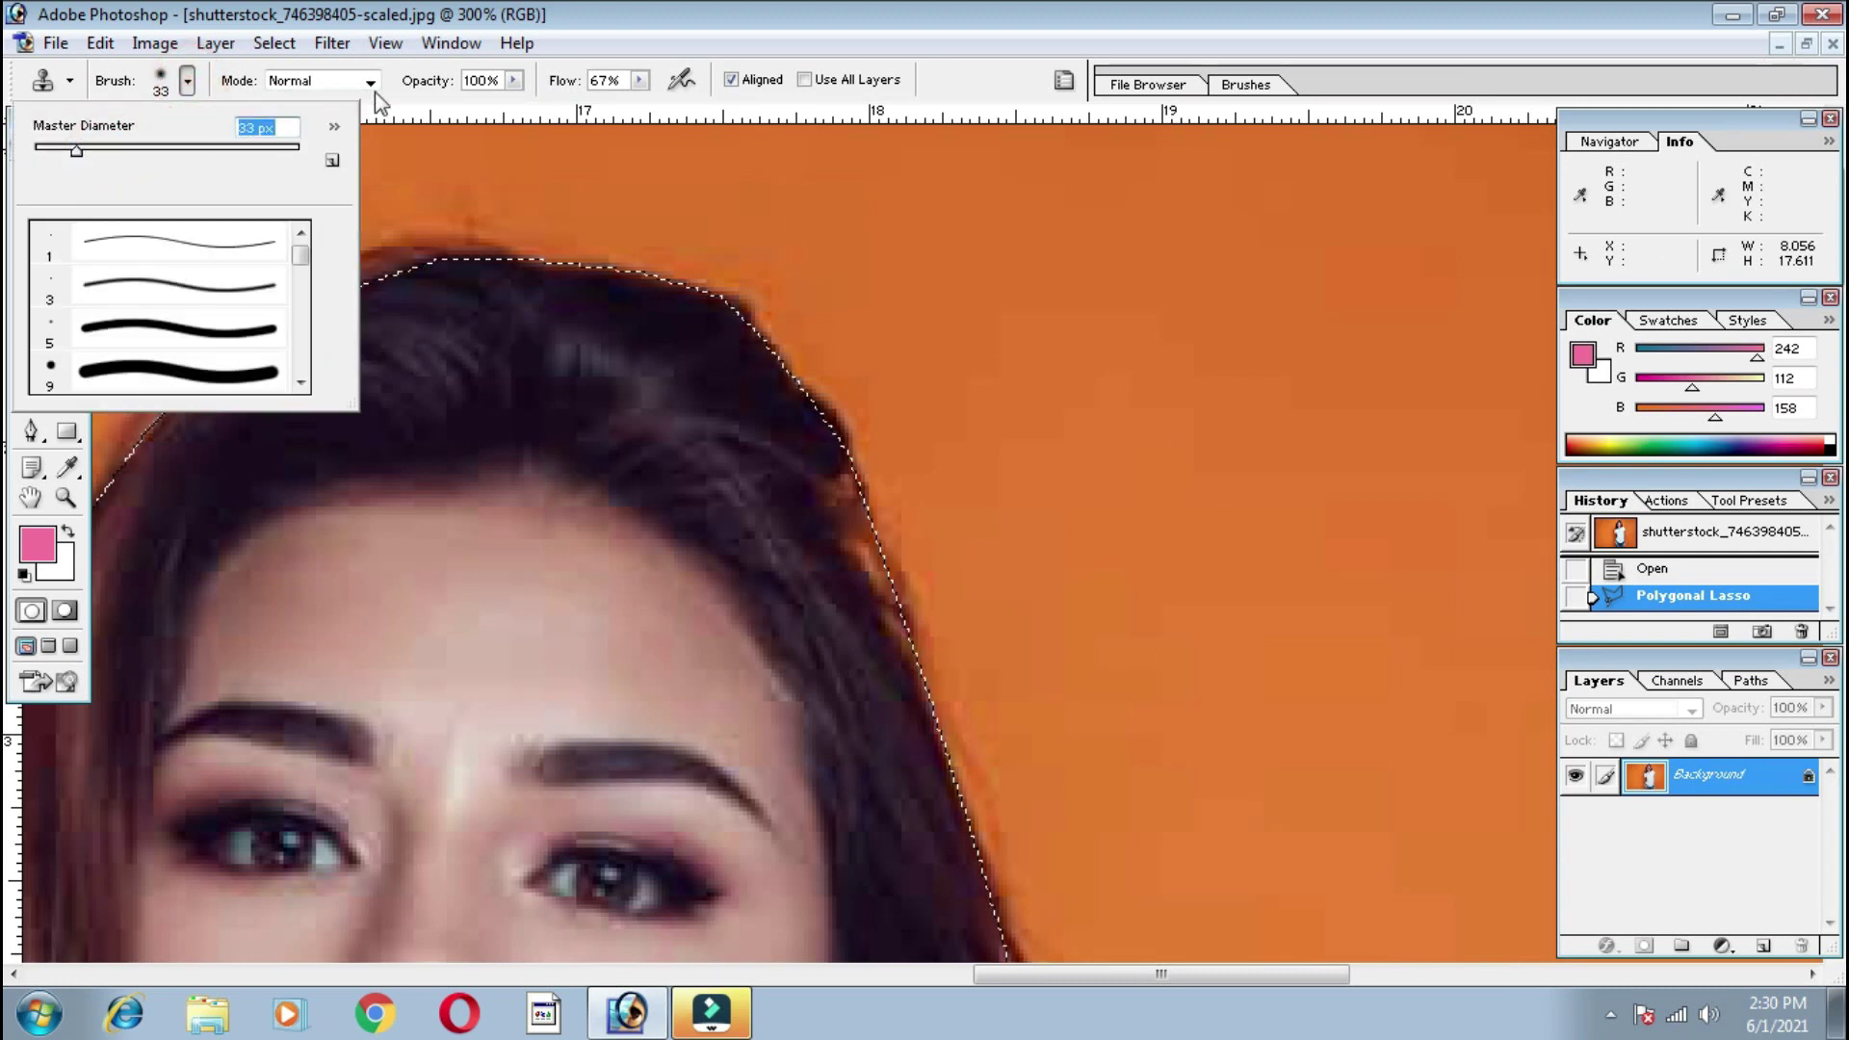
left_click(513, 79)
left_click_drag(513, 80, 444, 106)
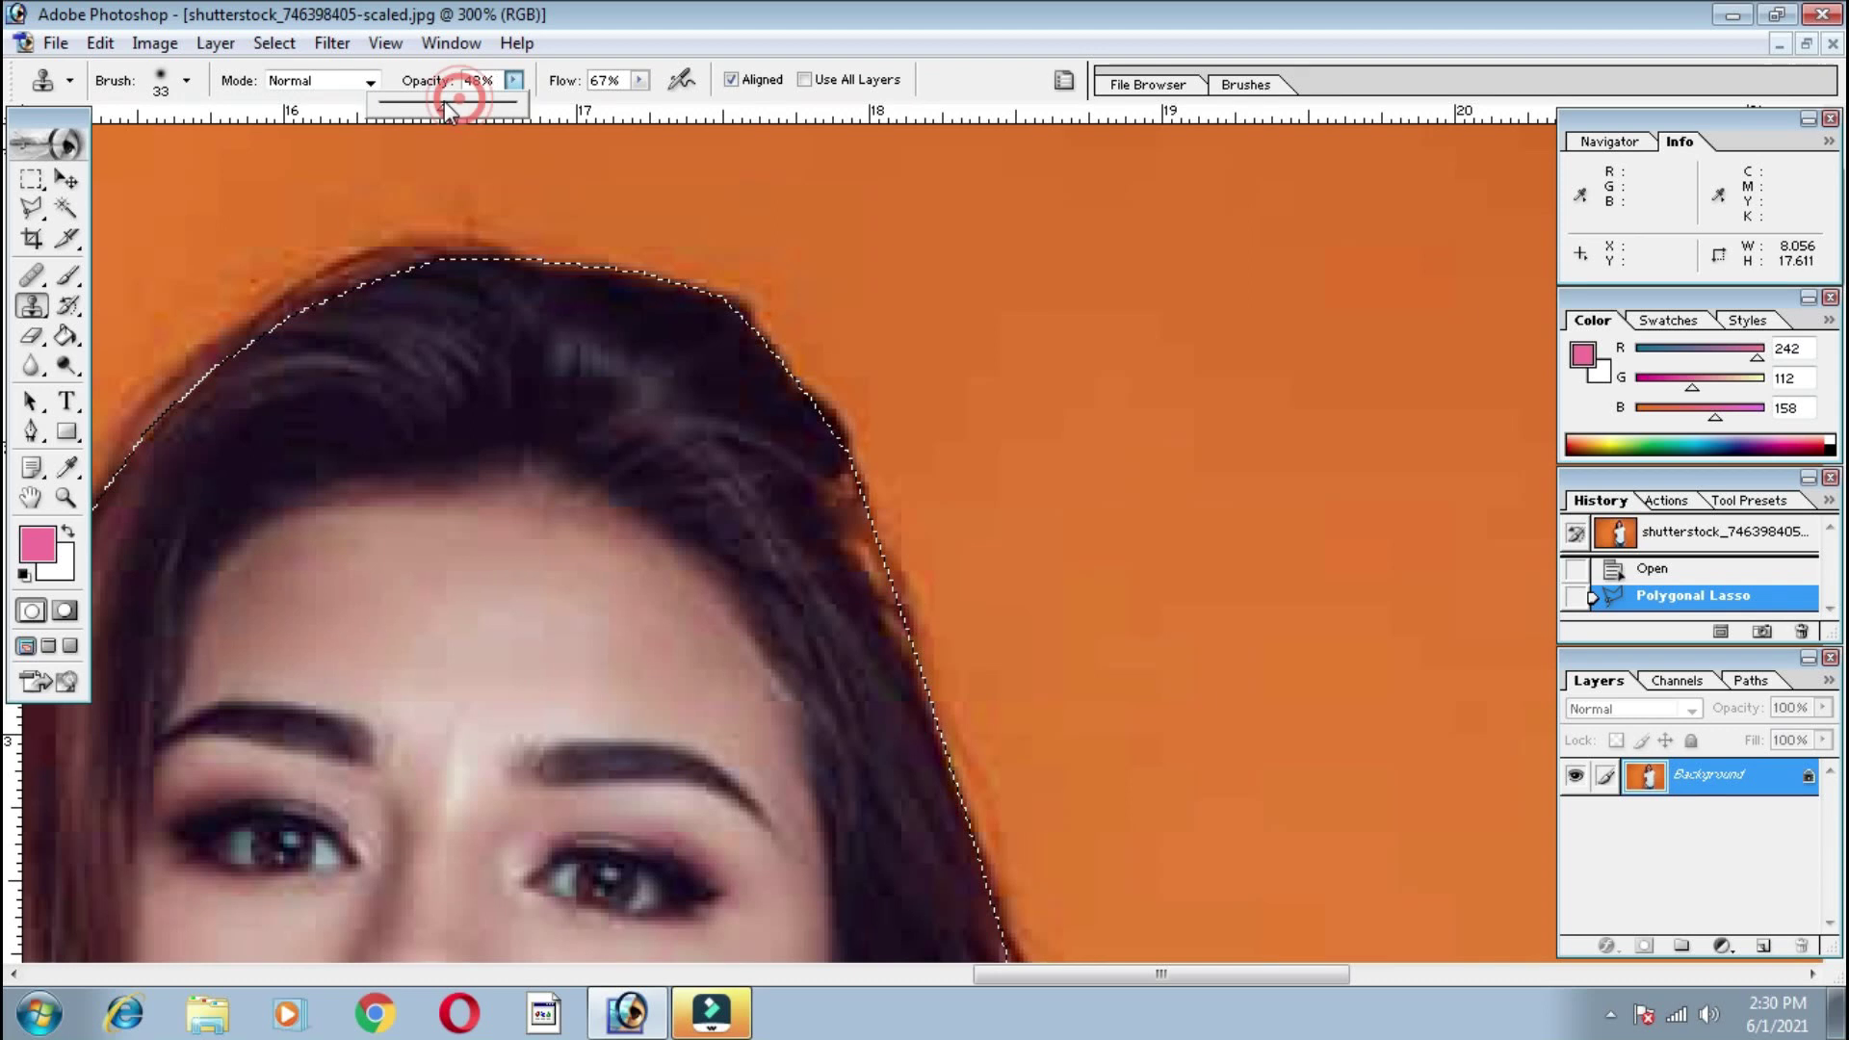
Dismiss the clone source warning and clone hair over the orange fringe at the top hairline
left_click(817, 508)
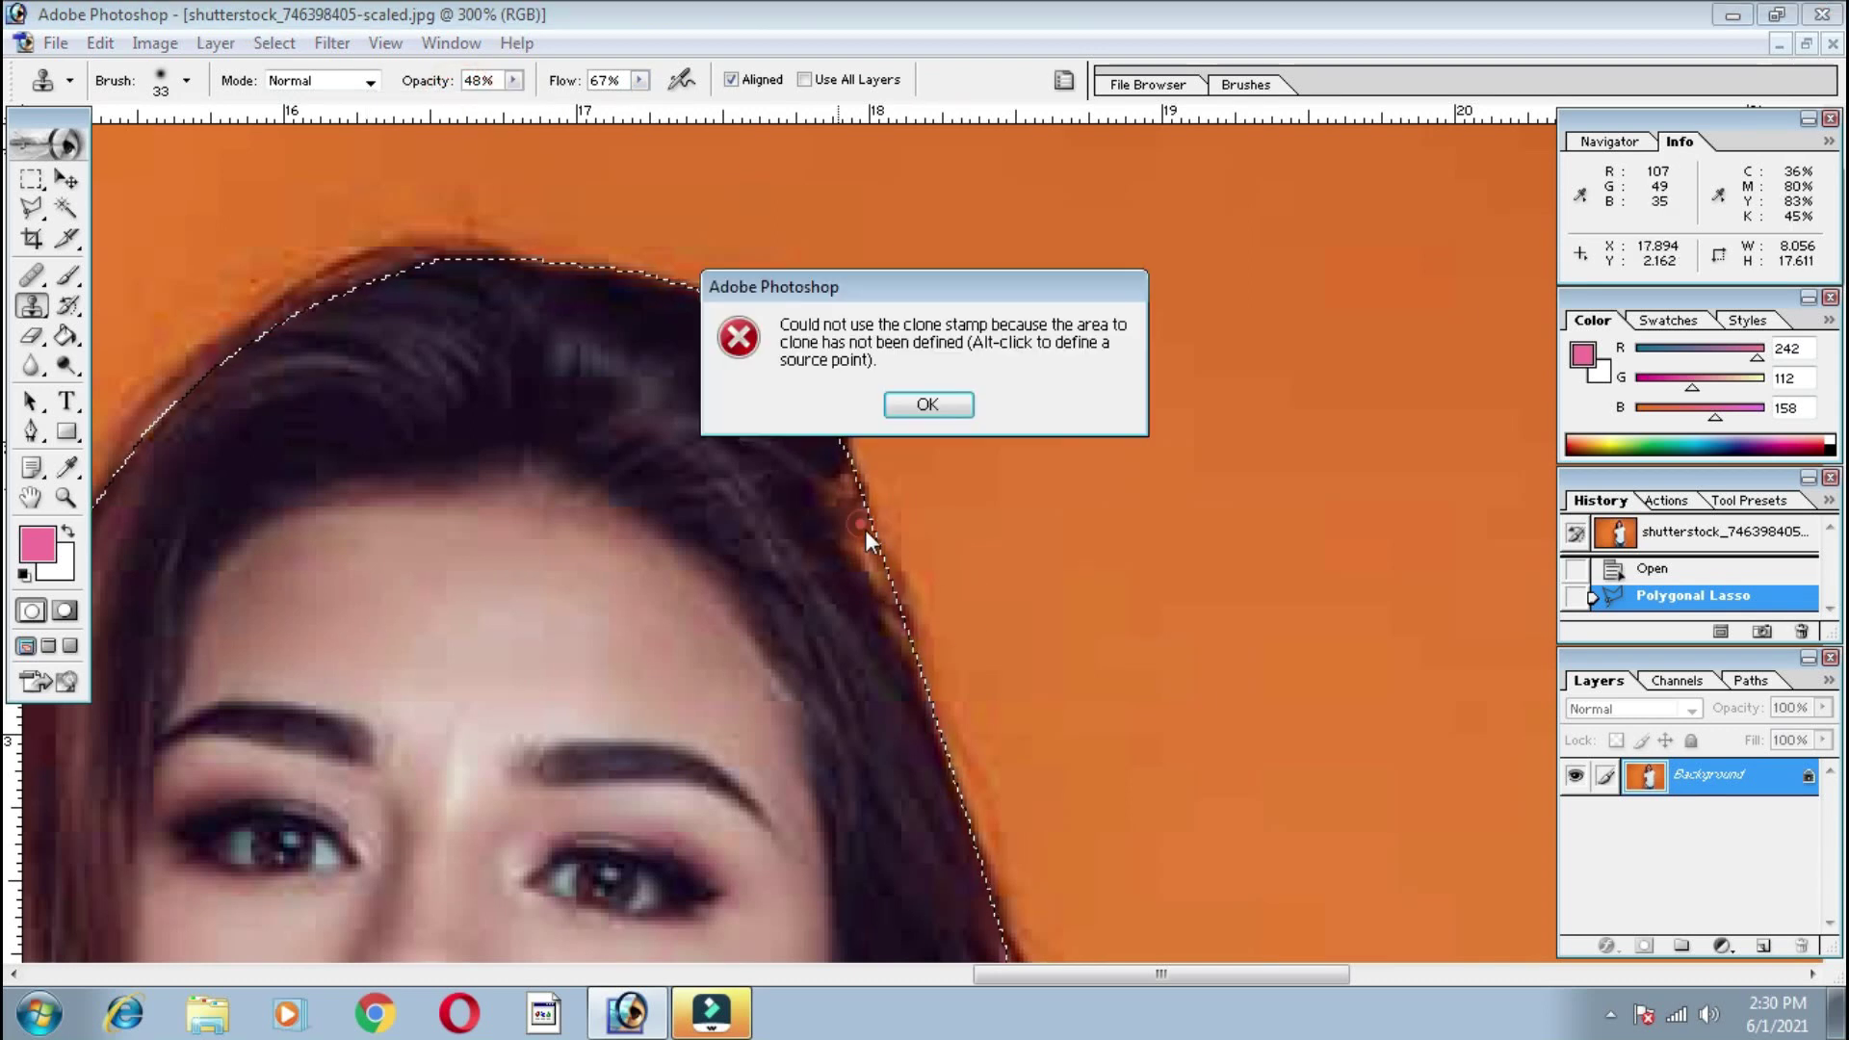
left_click(928, 407)
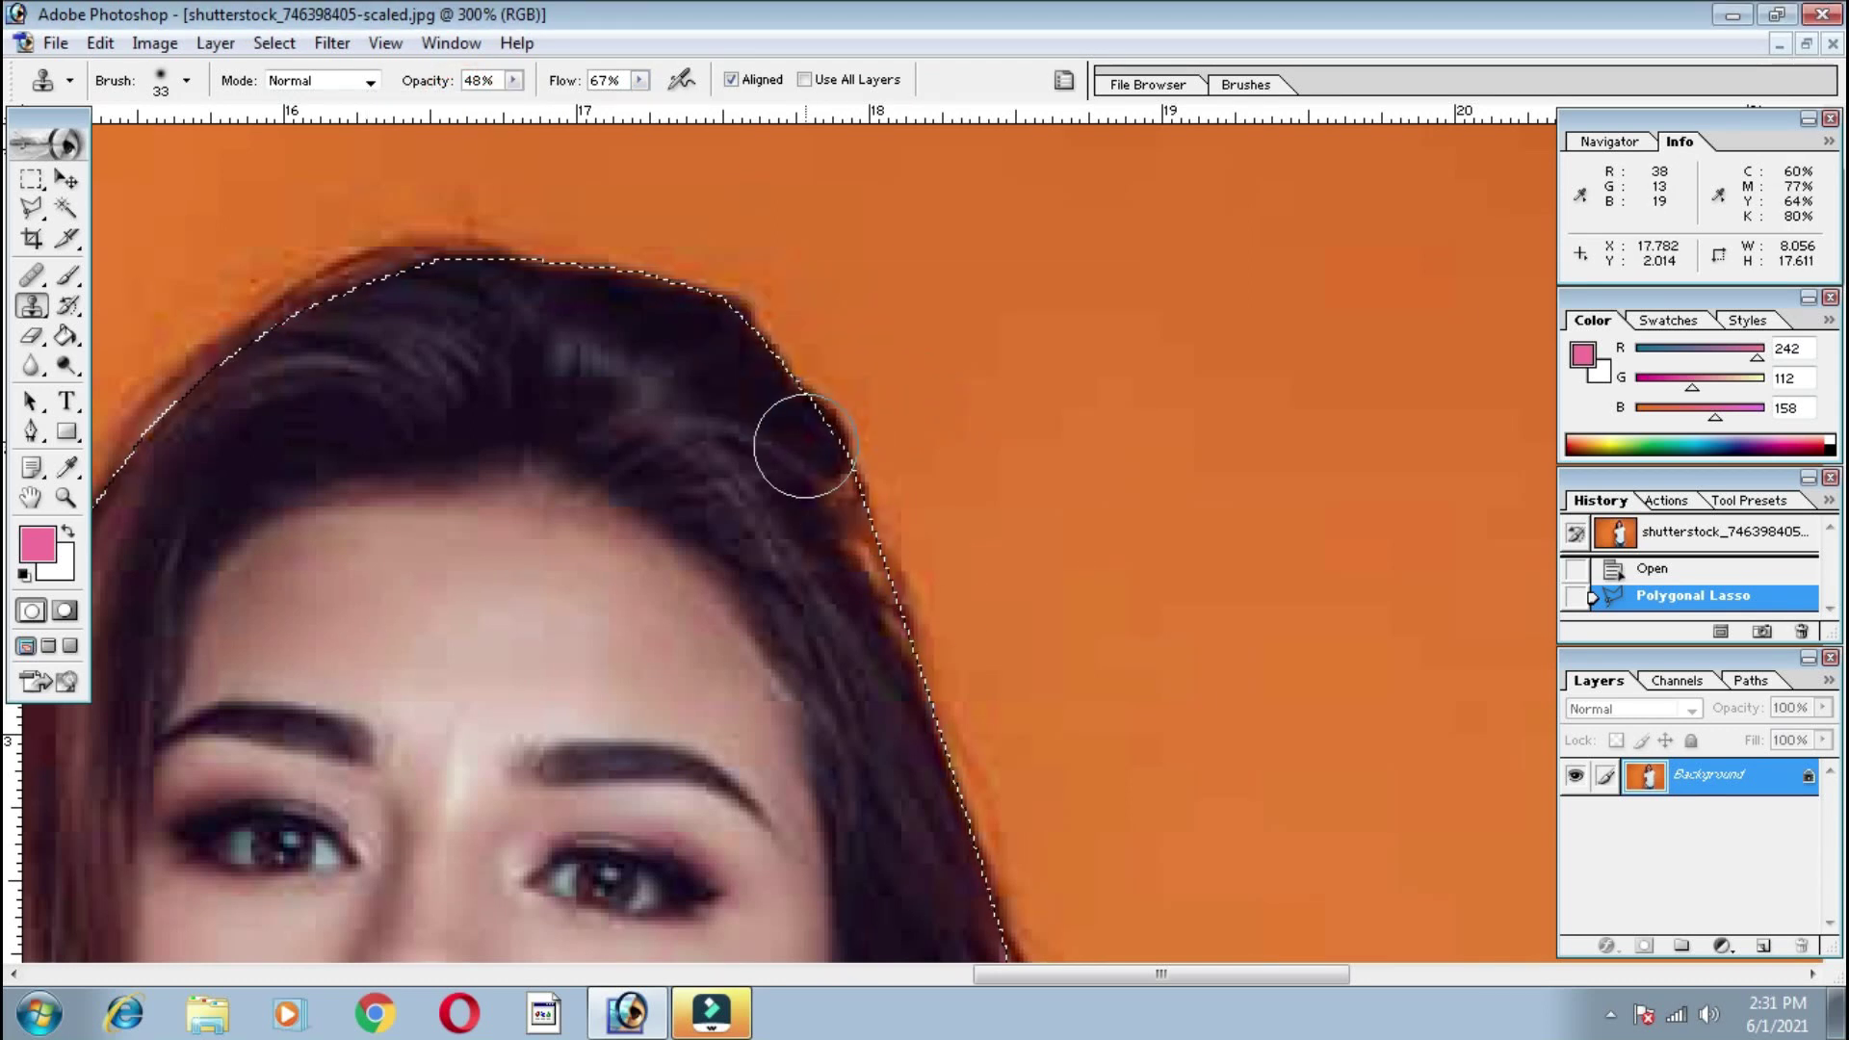
mouse_move(805, 452)
left_mouse_down()
mouse_move(858, 556)
mouse_move(826, 475)
mouse_move(855, 606)
left_mouse_up()
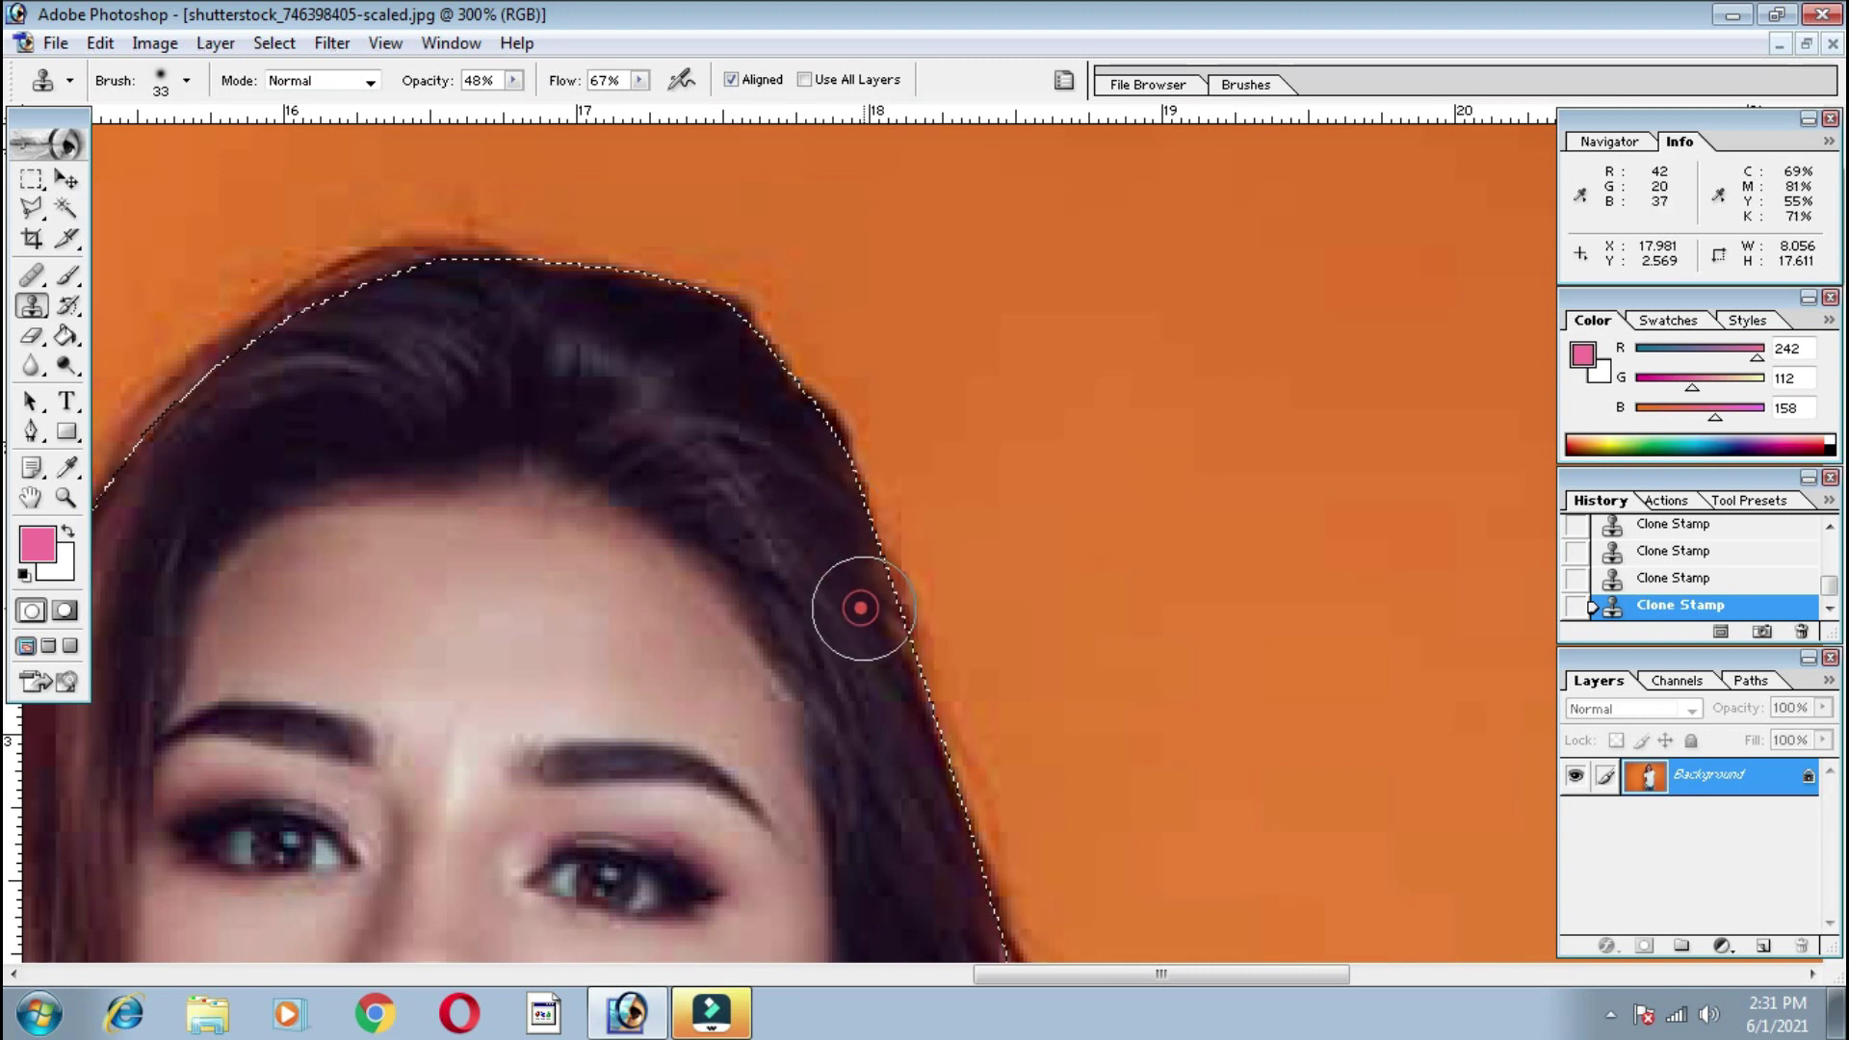
left_click_drag(800, 516, 867, 609)
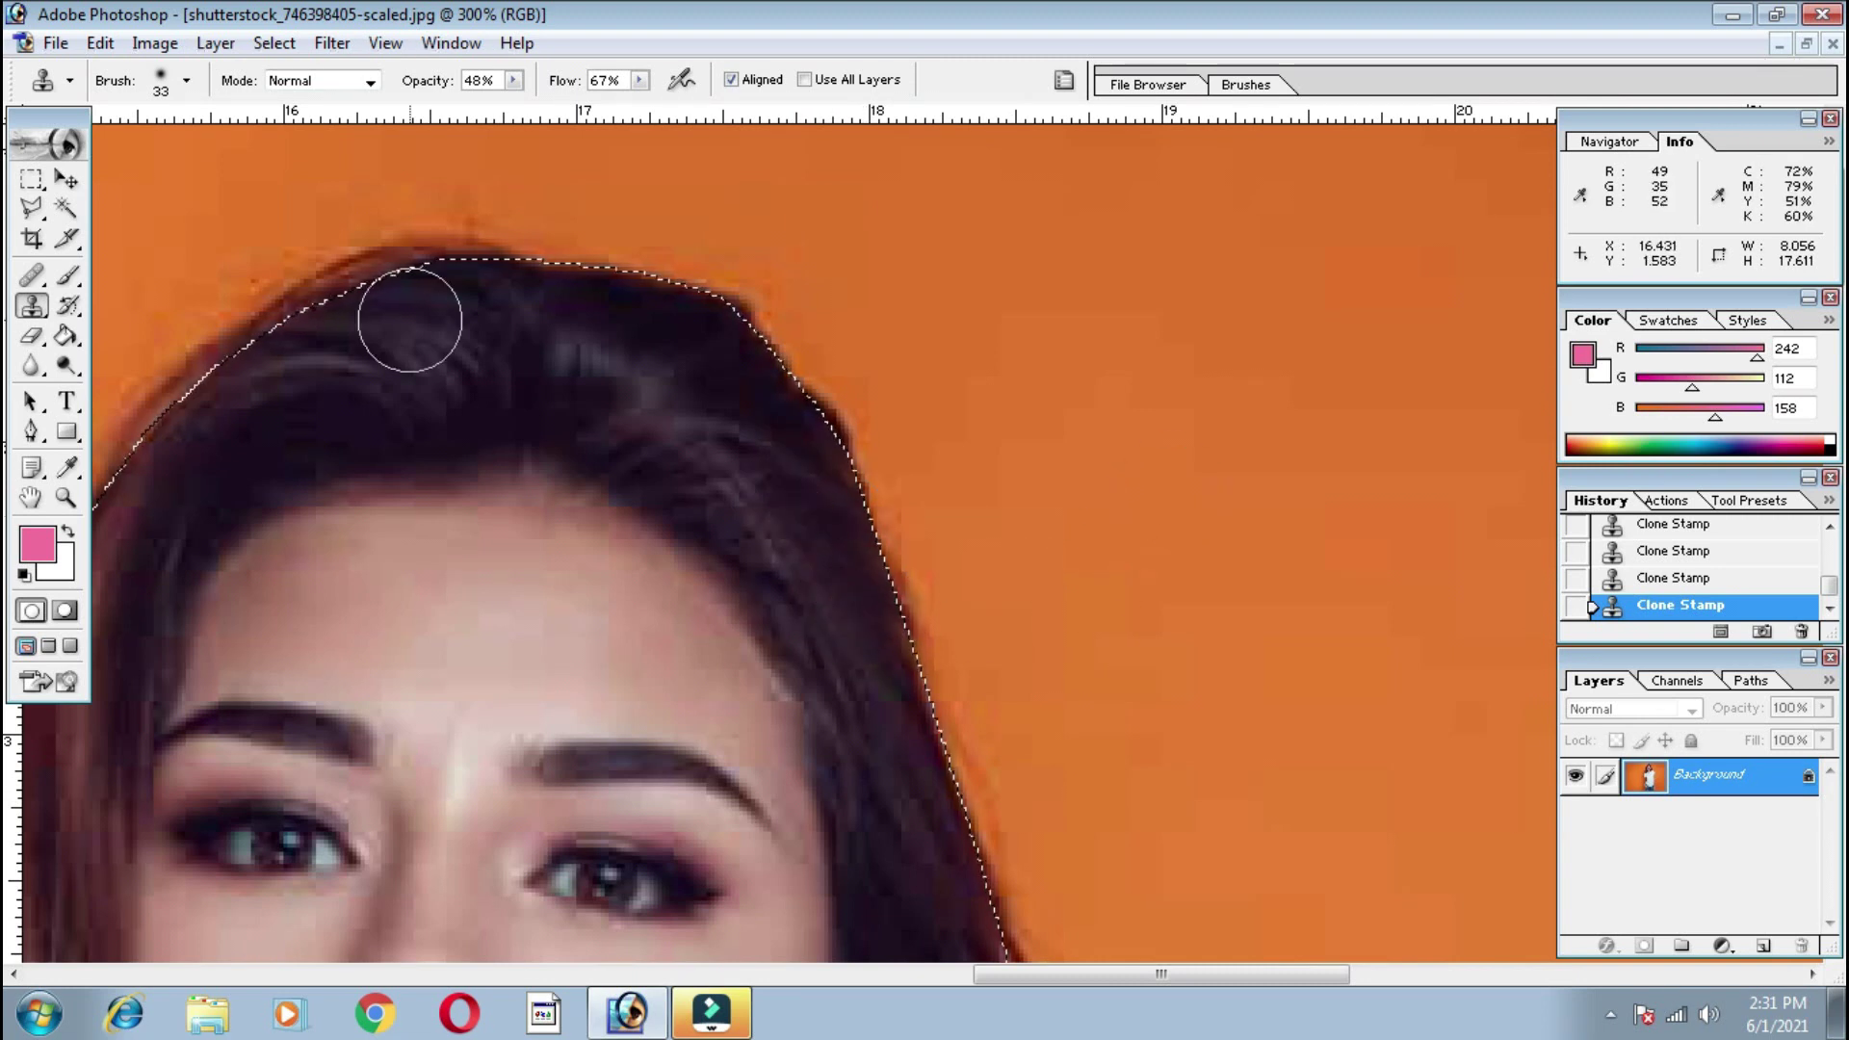
left_click_drag(395, 335, 611, 178)
mouse_move(363, 620)
left_mouse_down()
mouse_move(561, 376)
mouse_move(359, 527)
mouse_move(458, 609)
left_mouse_up()
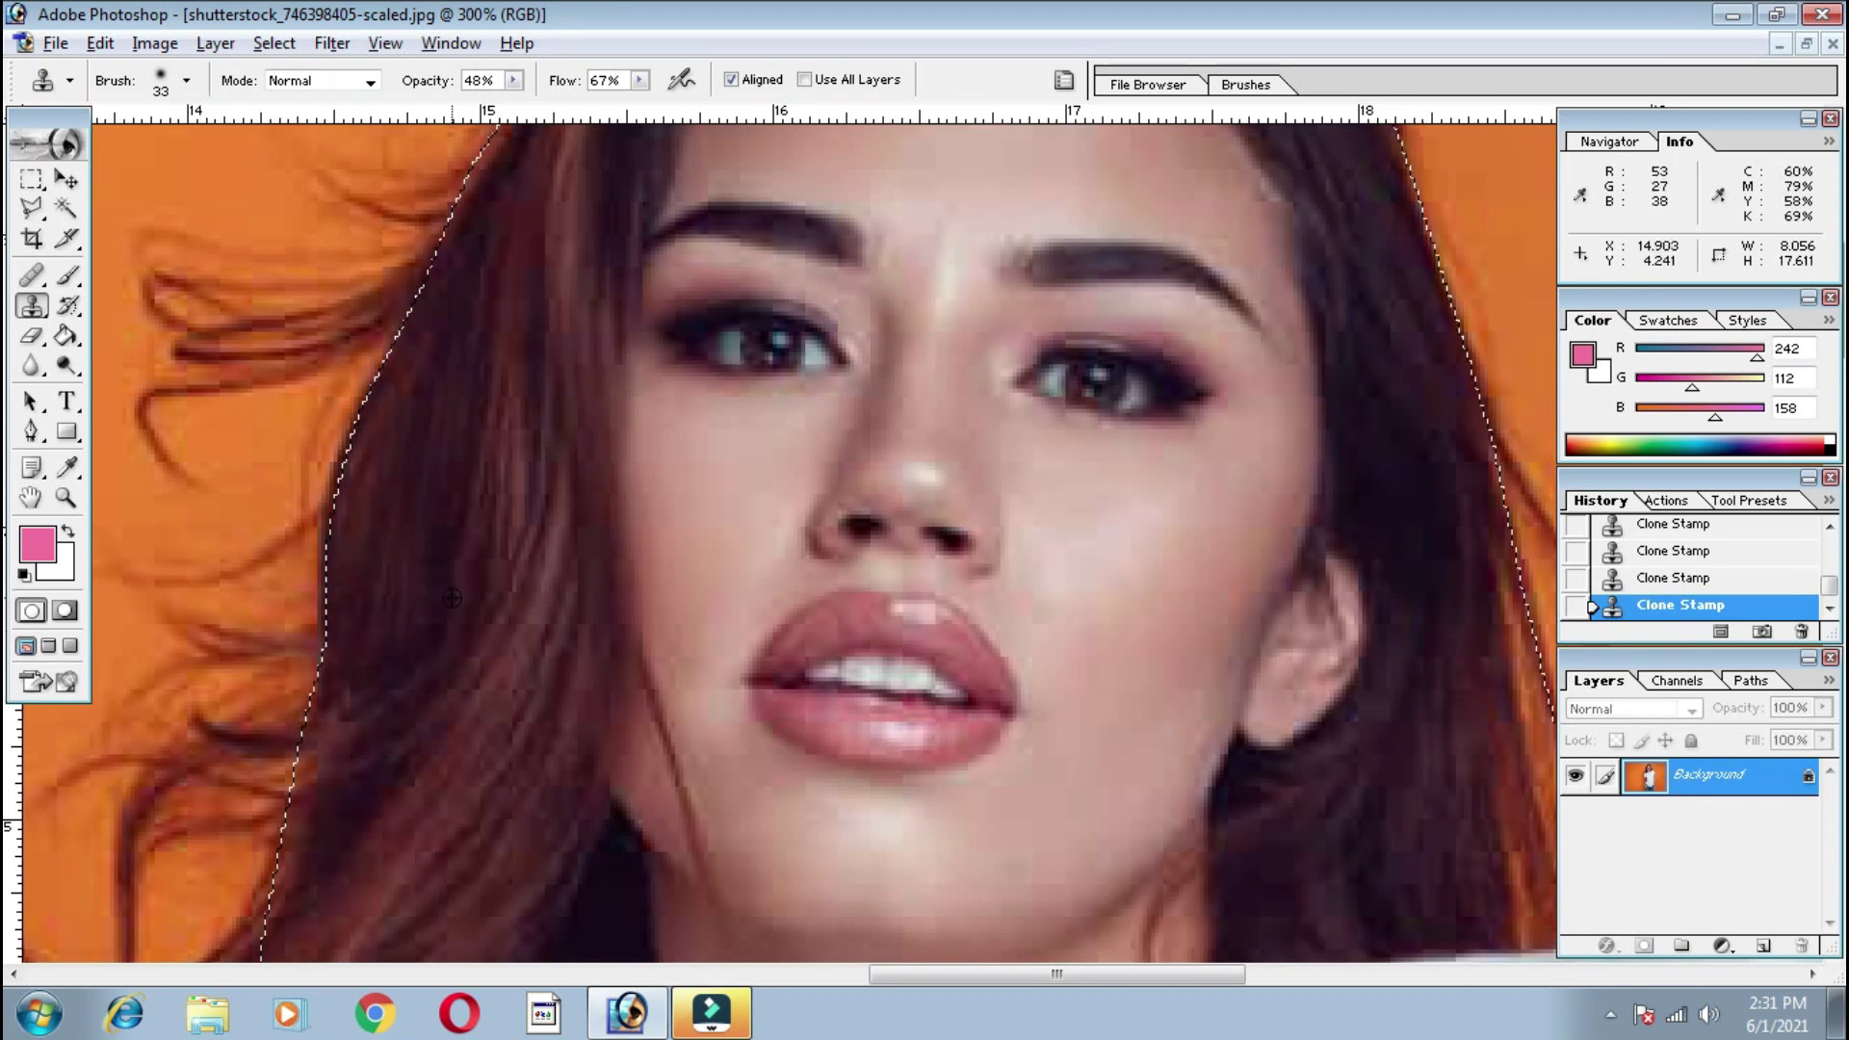
Clone hair over the orange along the left side of the hair down to the shoulder
left_click_drag(484, 605, 545, 218)
left_click_drag(429, 399, 337, 780)
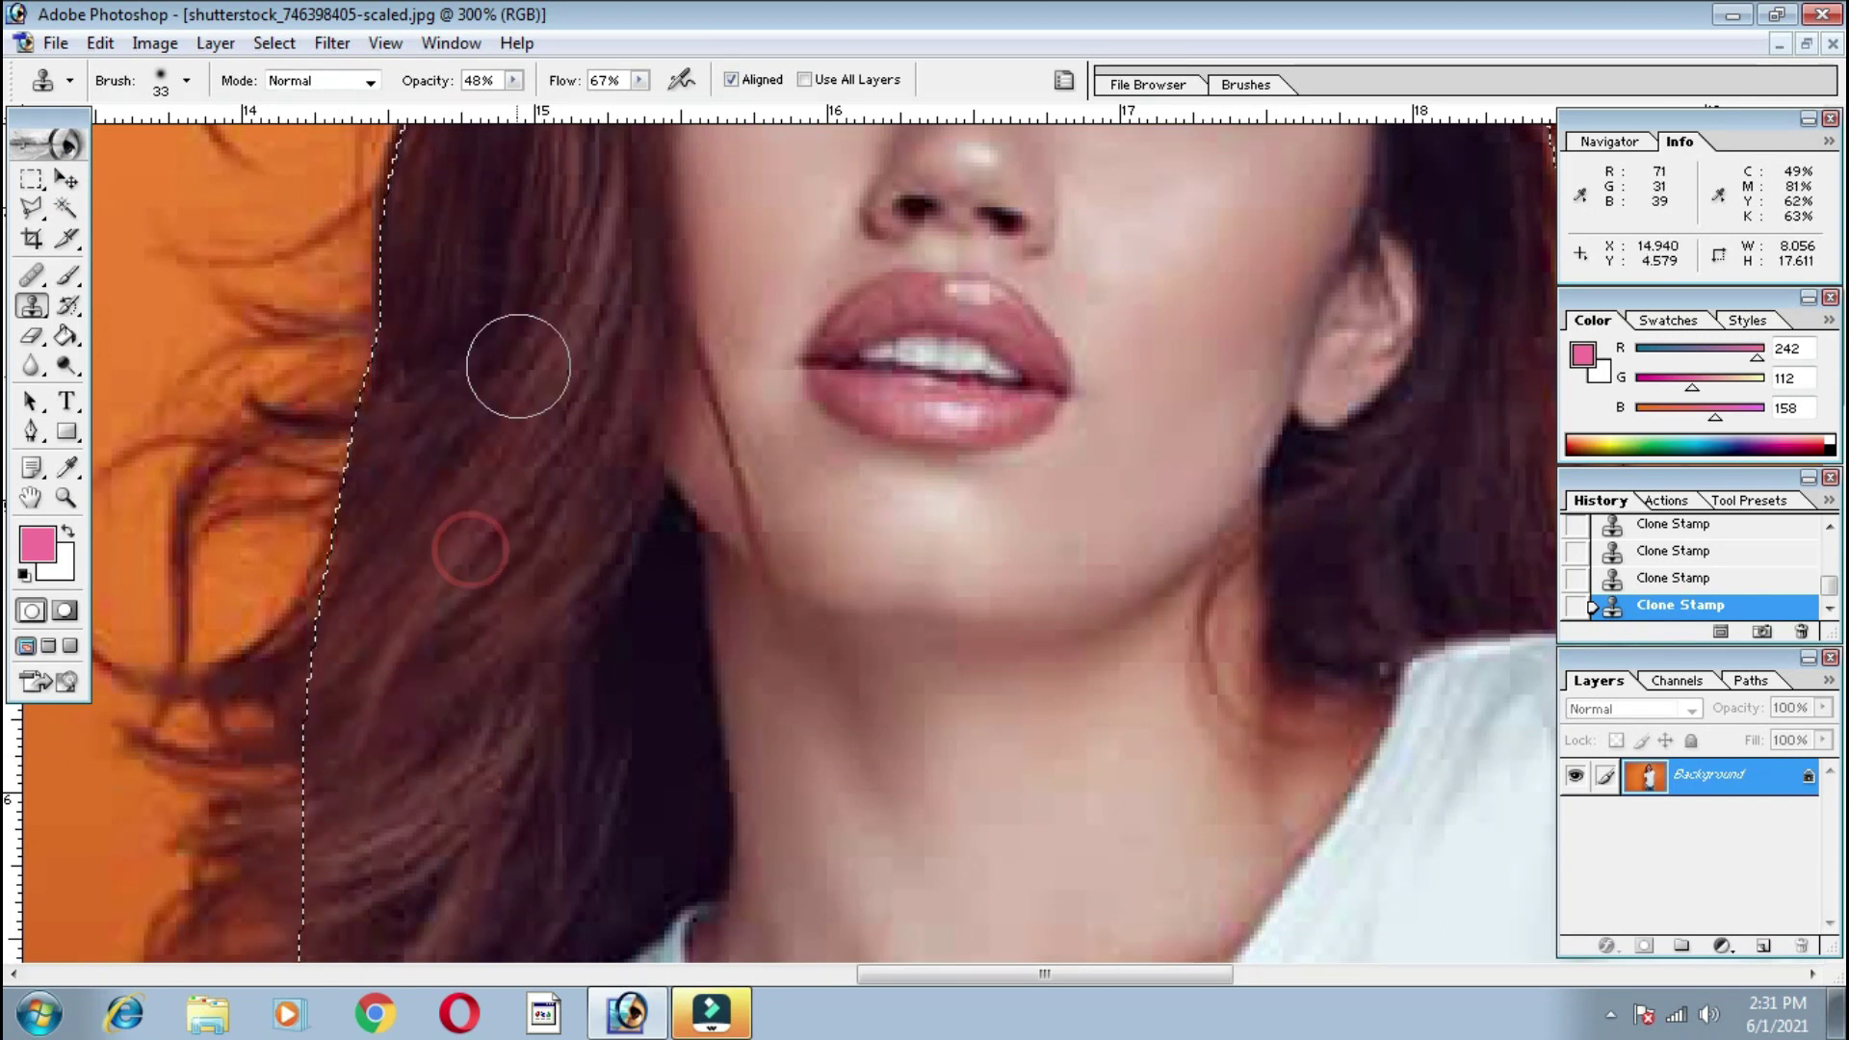
left_click_drag(511, 467, 521, 289)
left_click_drag(414, 482, 449, 372)
mouse_move(424, 445)
left_mouse_down()
mouse_move(386, 497)
mouse_move(395, 453)
left_mouse_up()
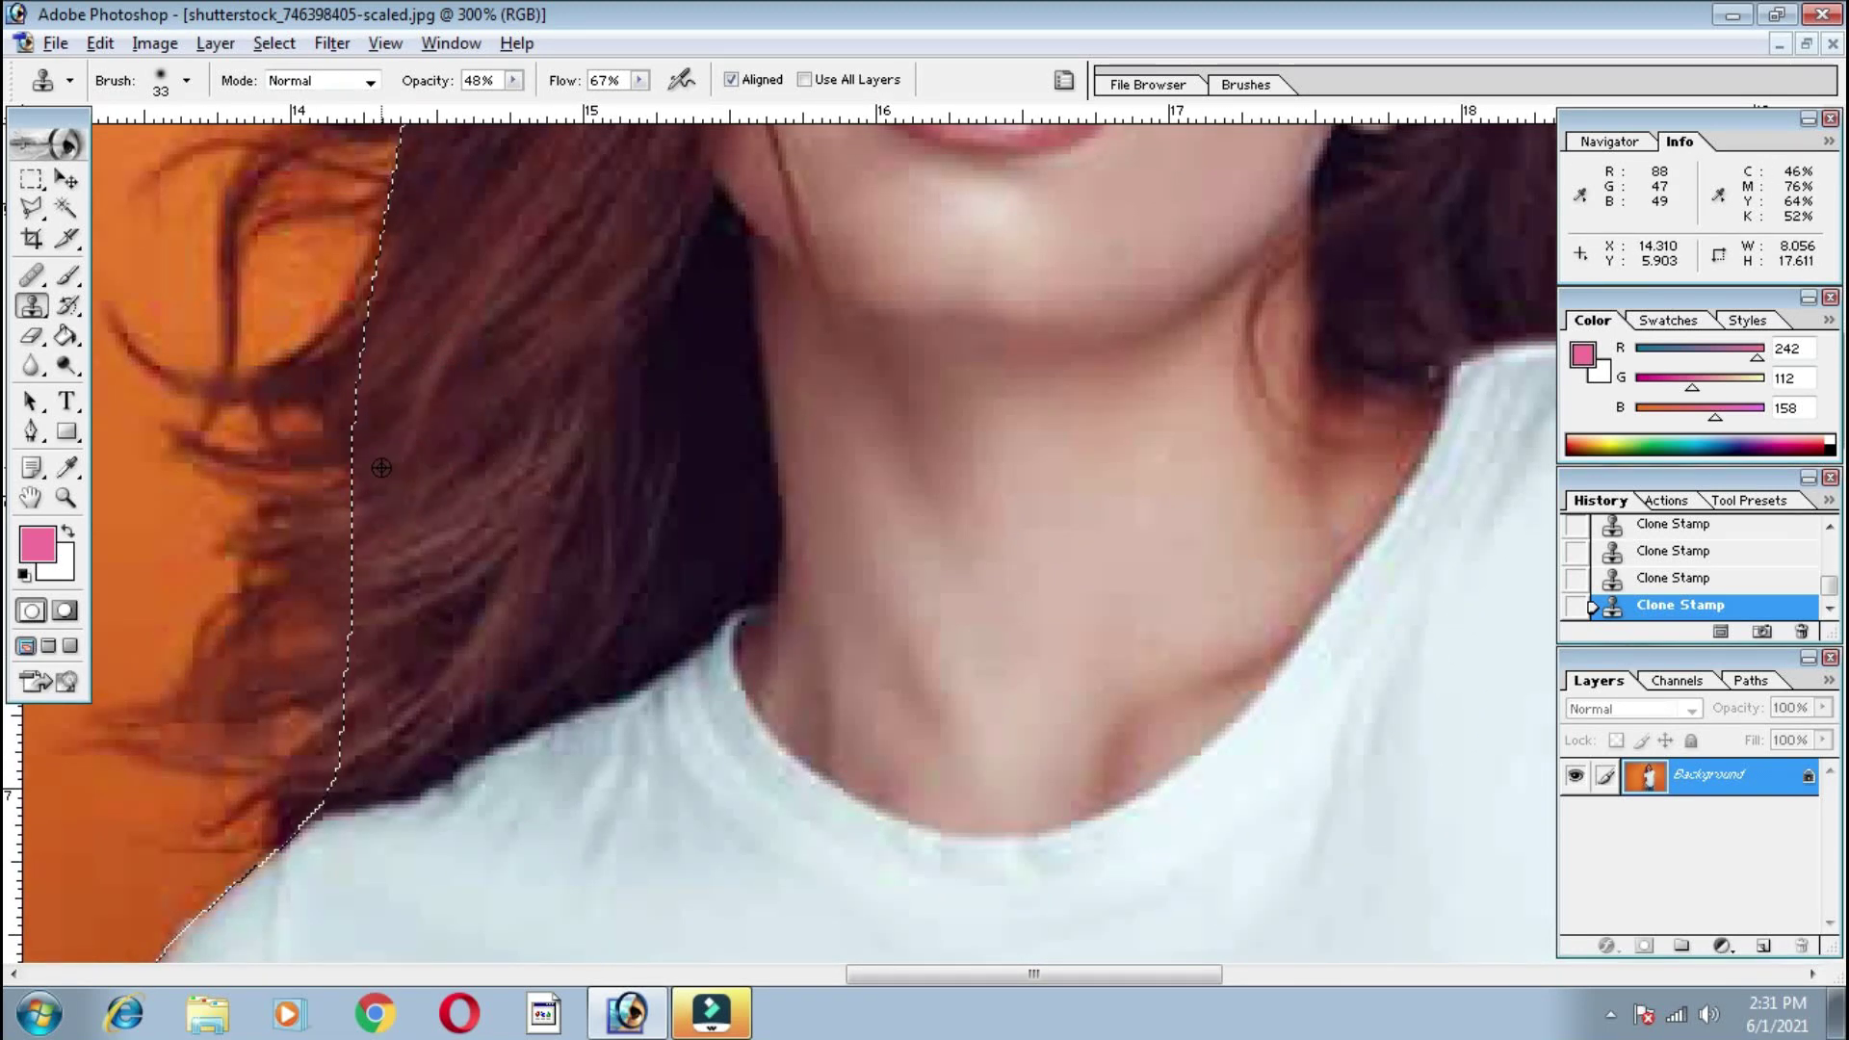
left_click_drag(503, 399, 411, 519)
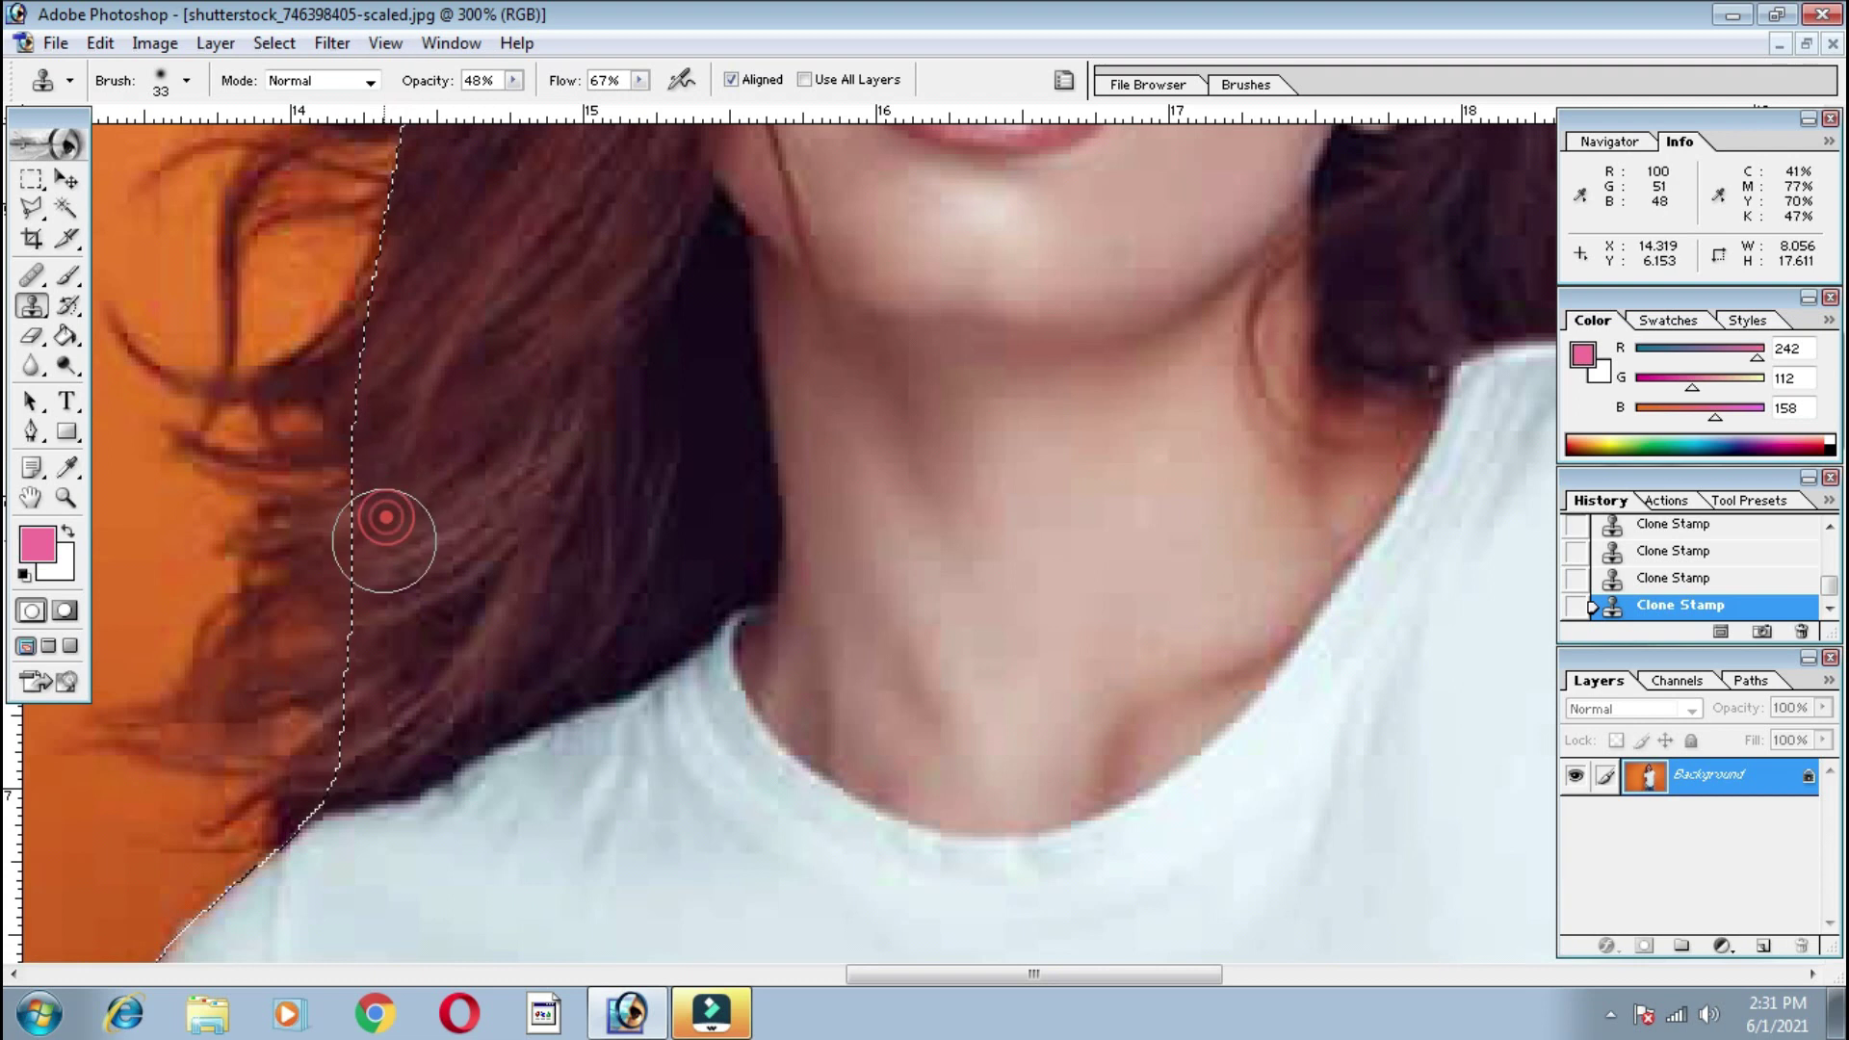
left_click_drag(380, 616, 374, 707)
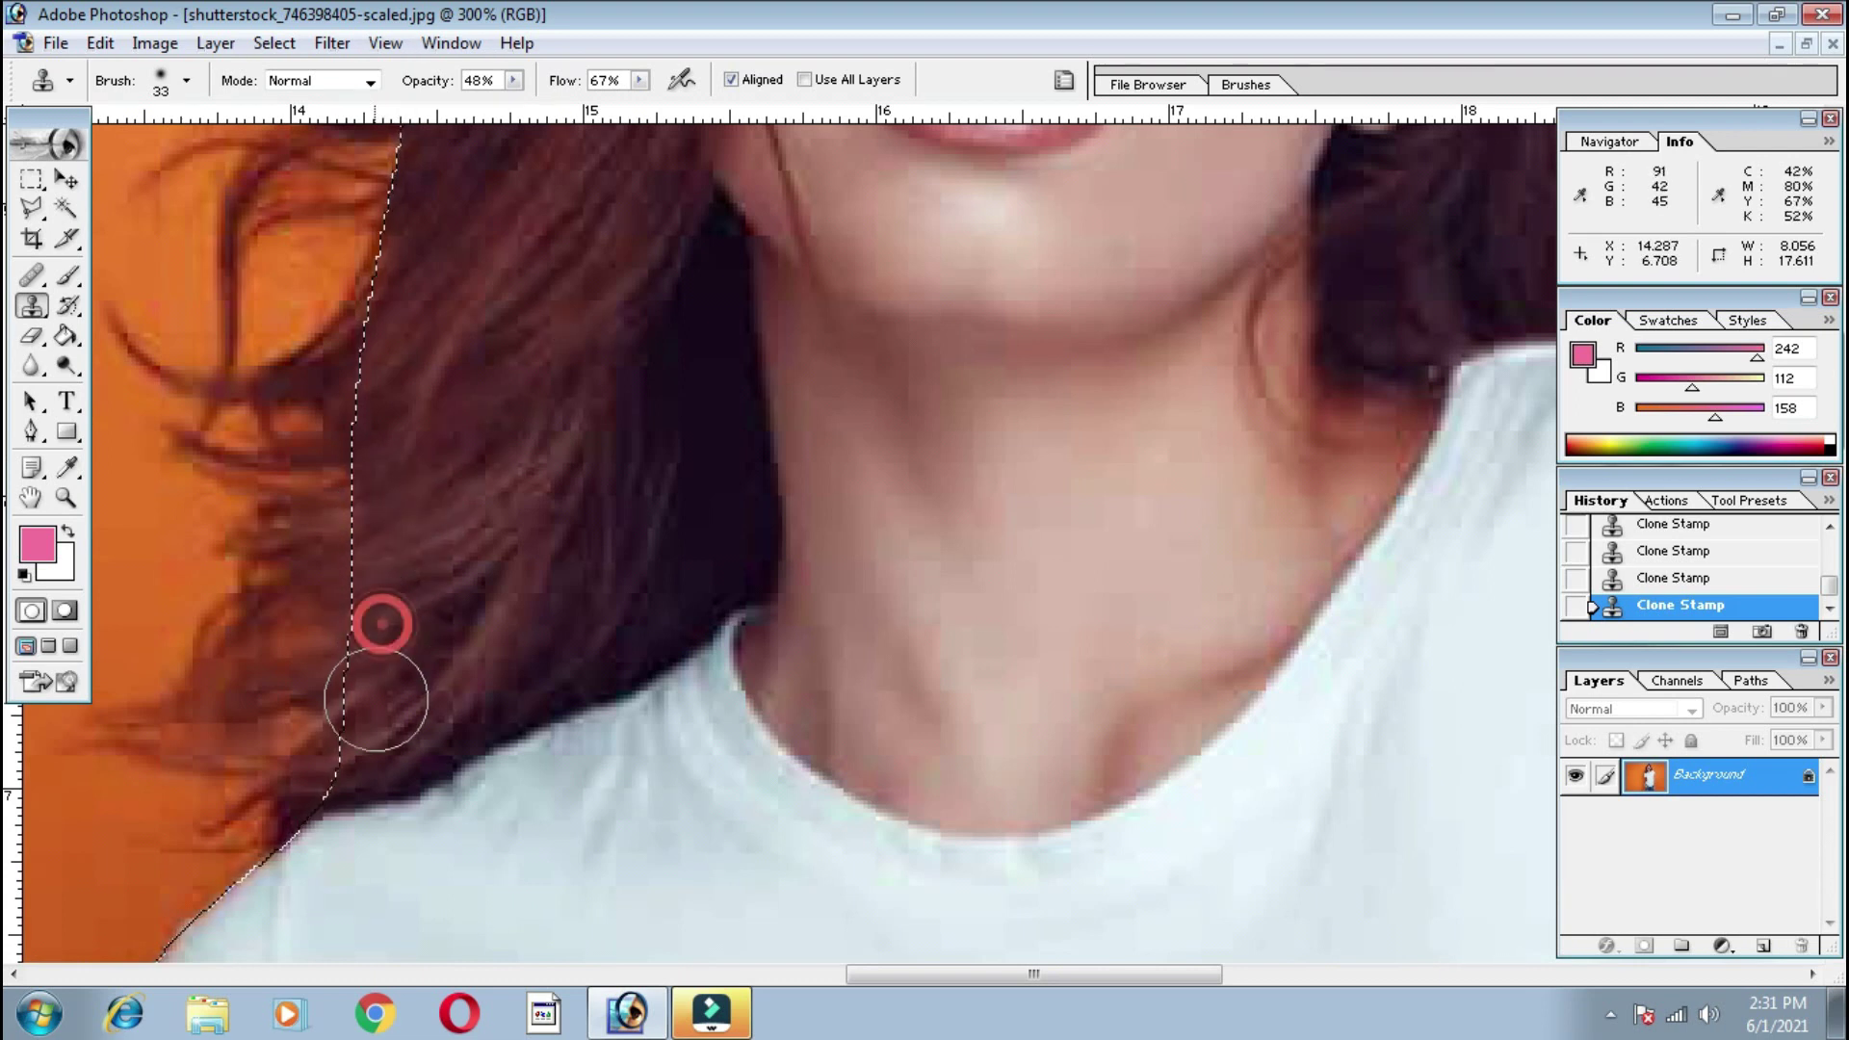
key("ctrl+minus")
key("ctrl+minus")
key("ctrl+minus")
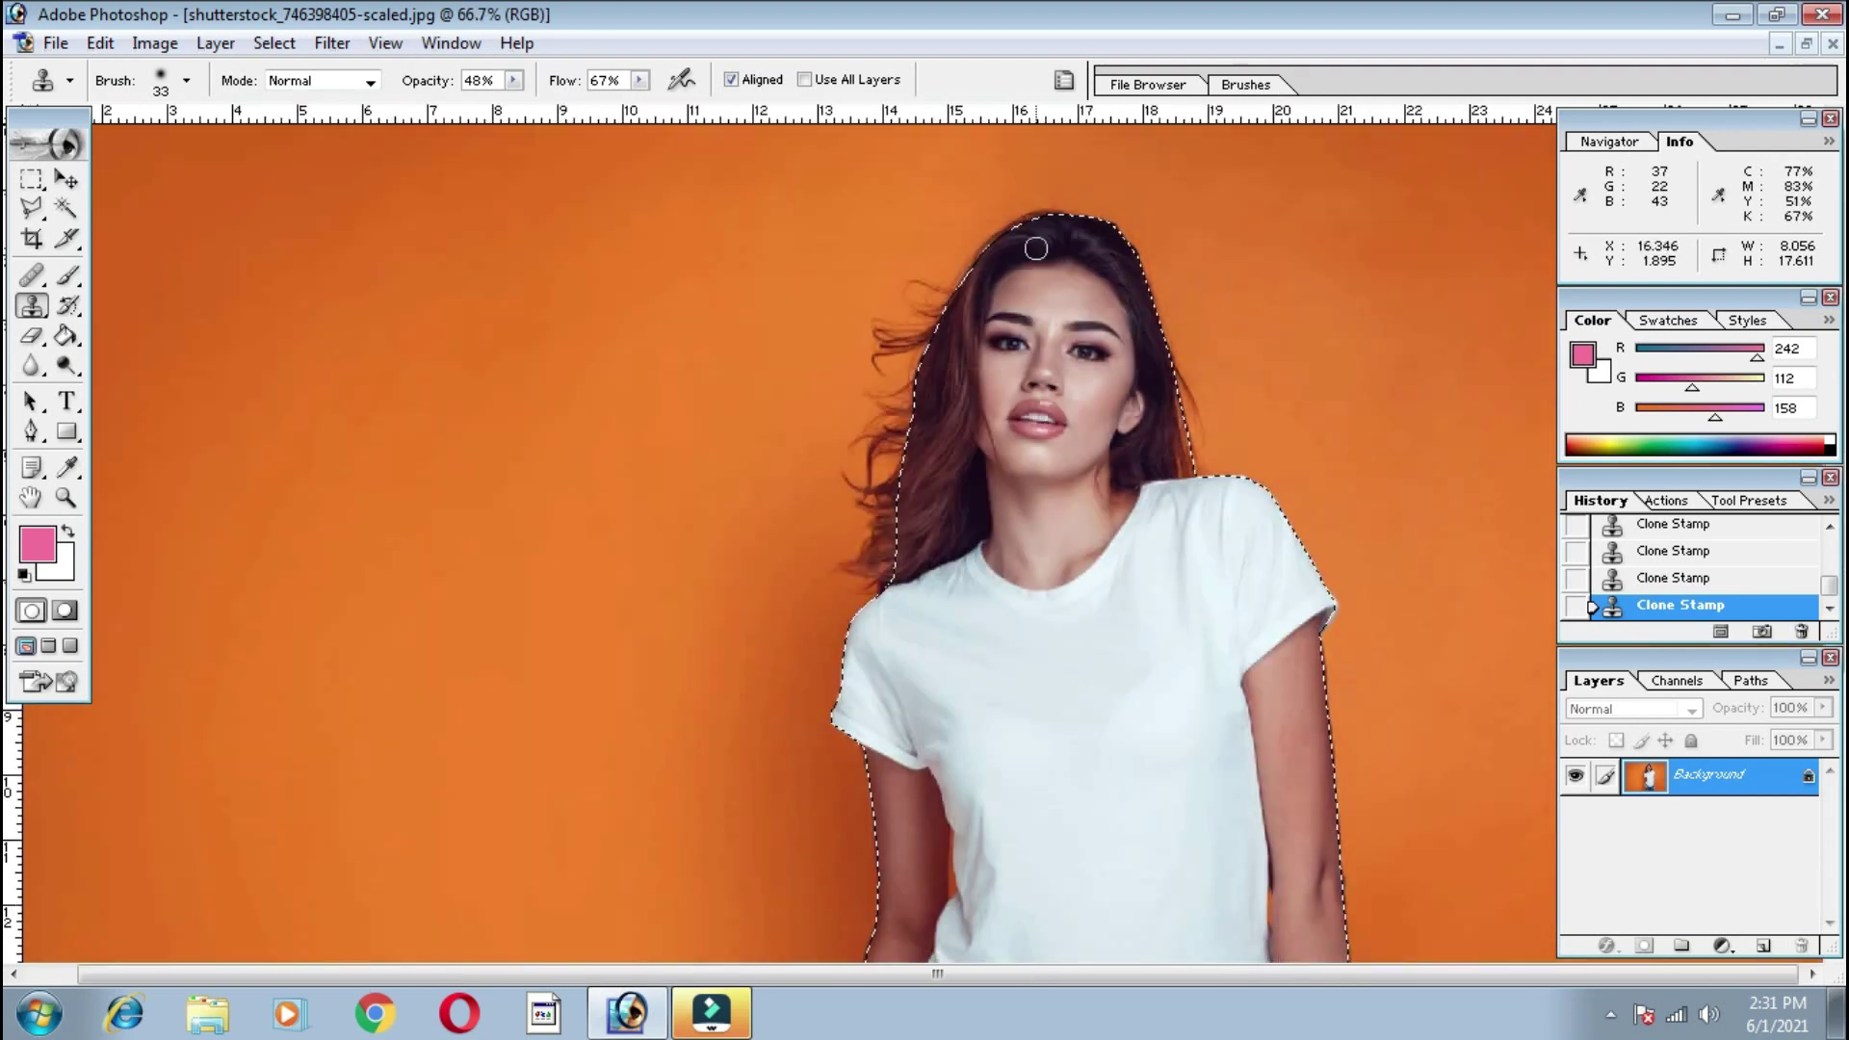
Zoom in on the right shoulder and clone dark hair over the orange strands at the hair edge
key("ctrl+plus")
key("ctrl+plus")
left_click_drag(1135, 383, 309, 598)
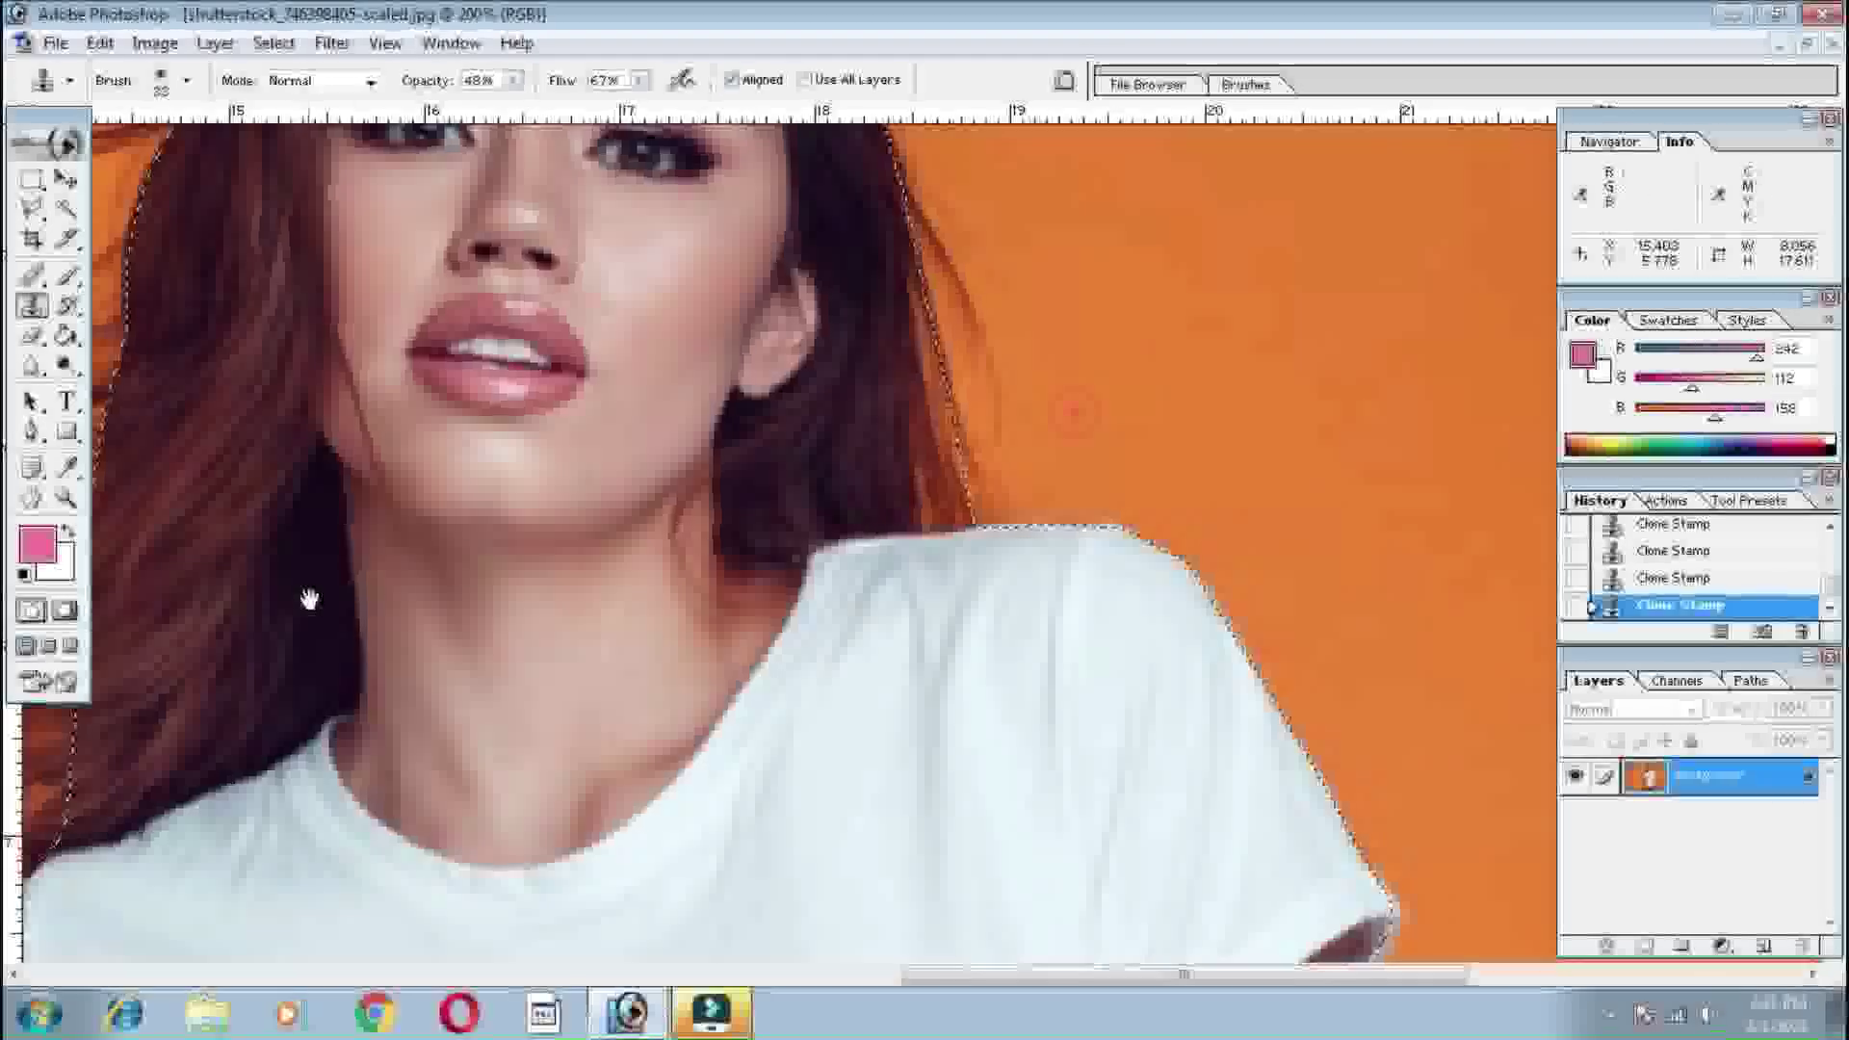
key("ctrl+plus")
key("ctrl+plus")
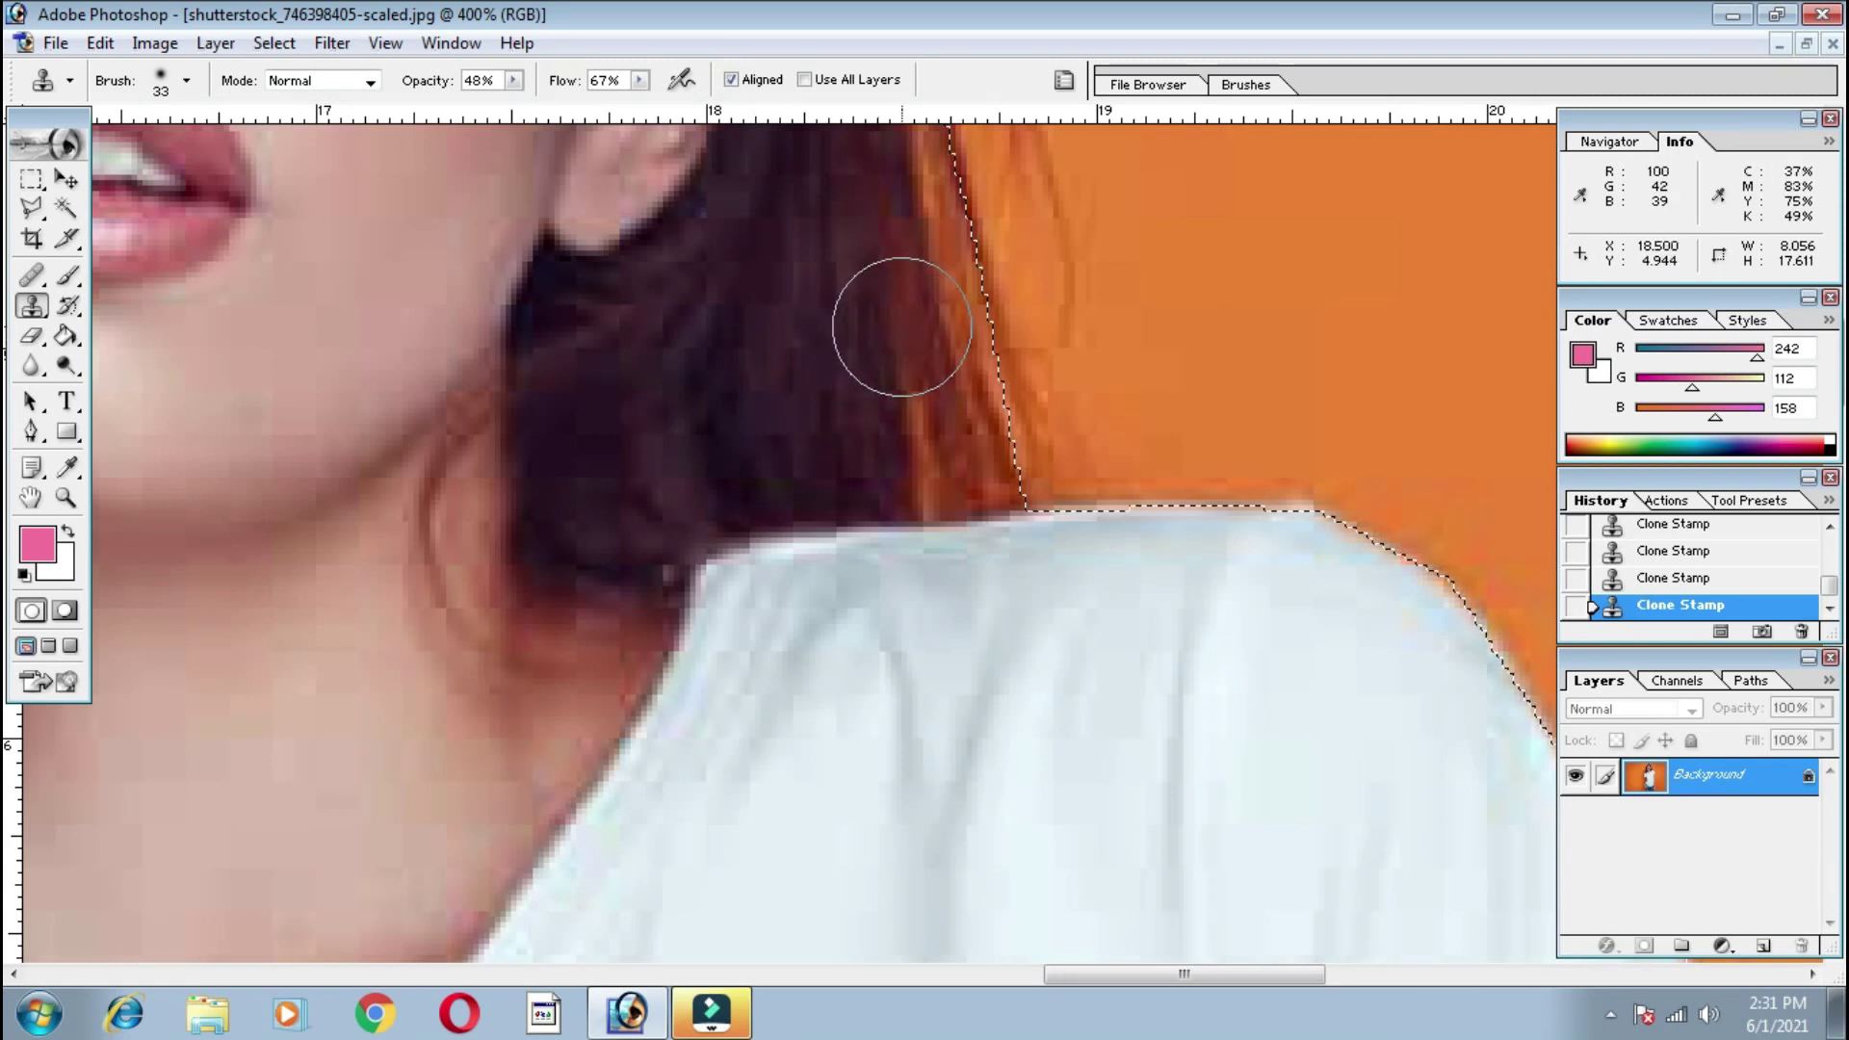
mouse_move(922, 244)
left_mouse_down()
mouse_move(956, 414)
mouse_move(940, 426)
left_mouse_up()
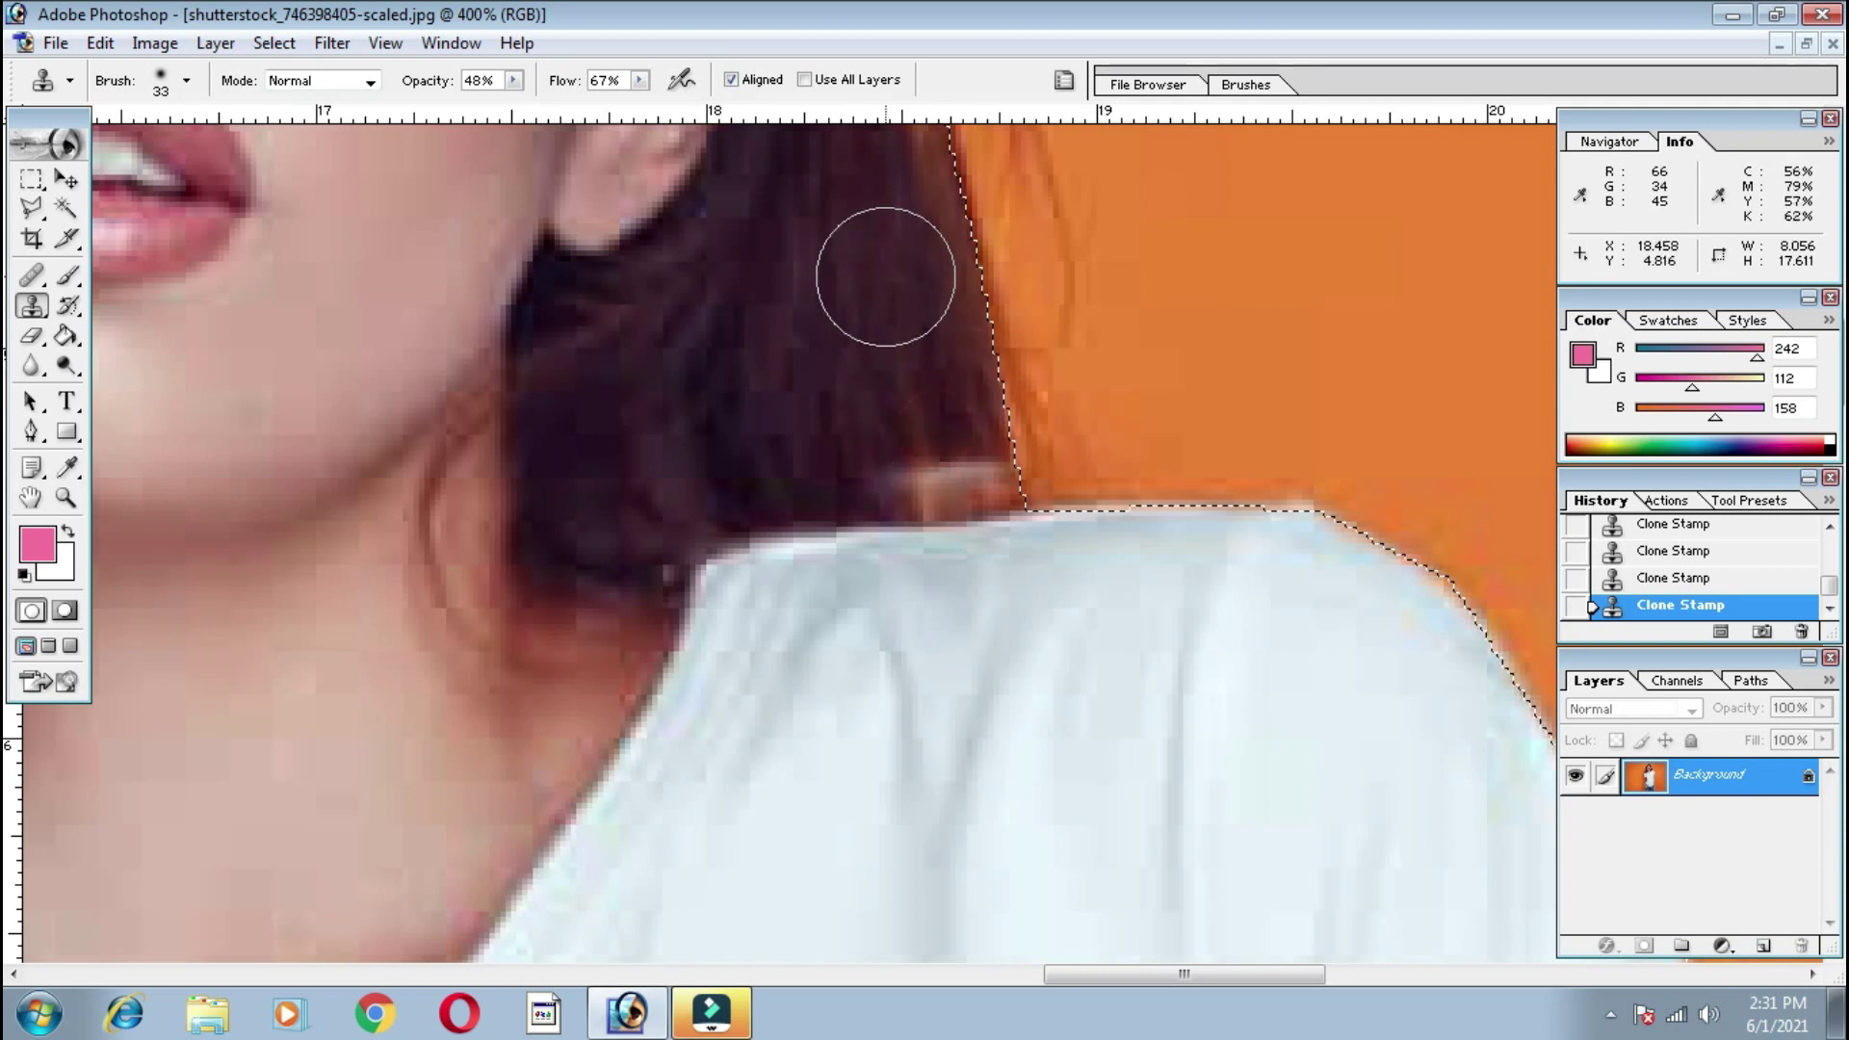
left_click(924, 436)
left_click(933, 441)
left_click(960, 451)
left_click(877, 449)
key("ctrl+minus")
key("ctrl+minus")
key("ctrl+minus")
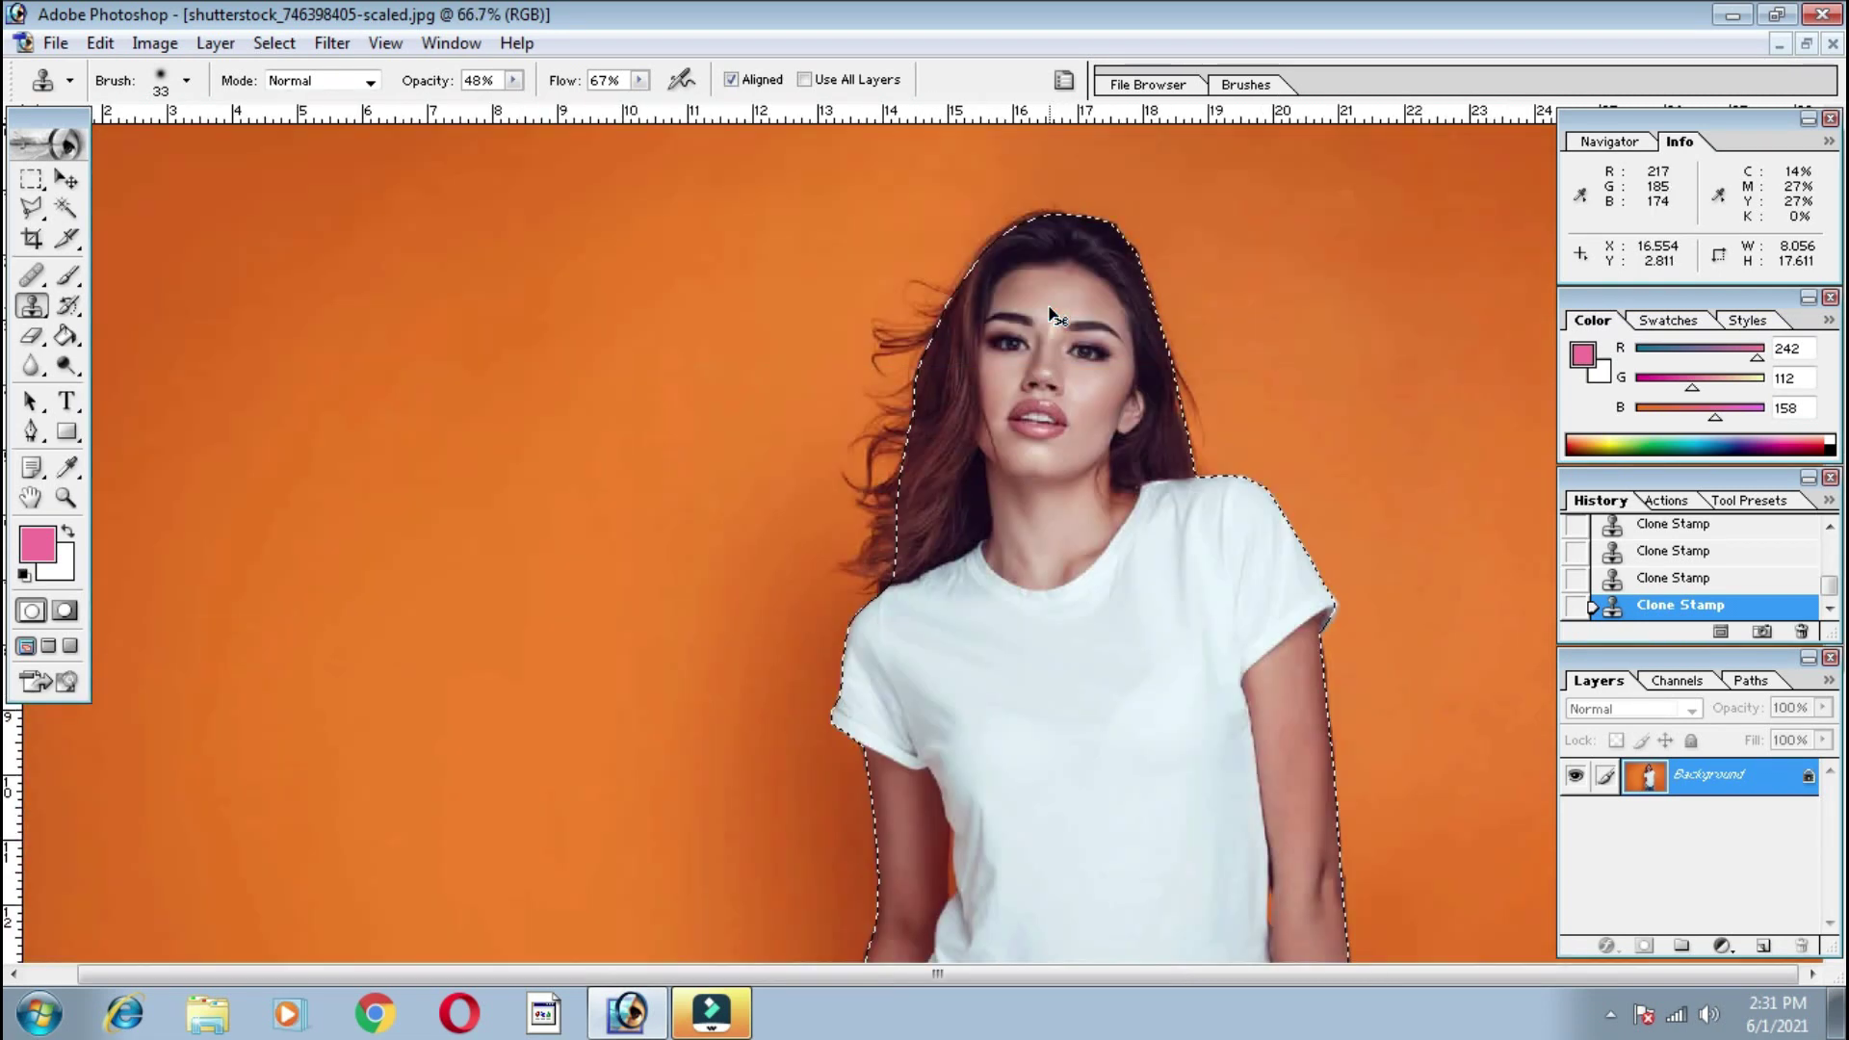
Switch to the Lasso tool and feather the woman's selection
right_click(1130, 379)
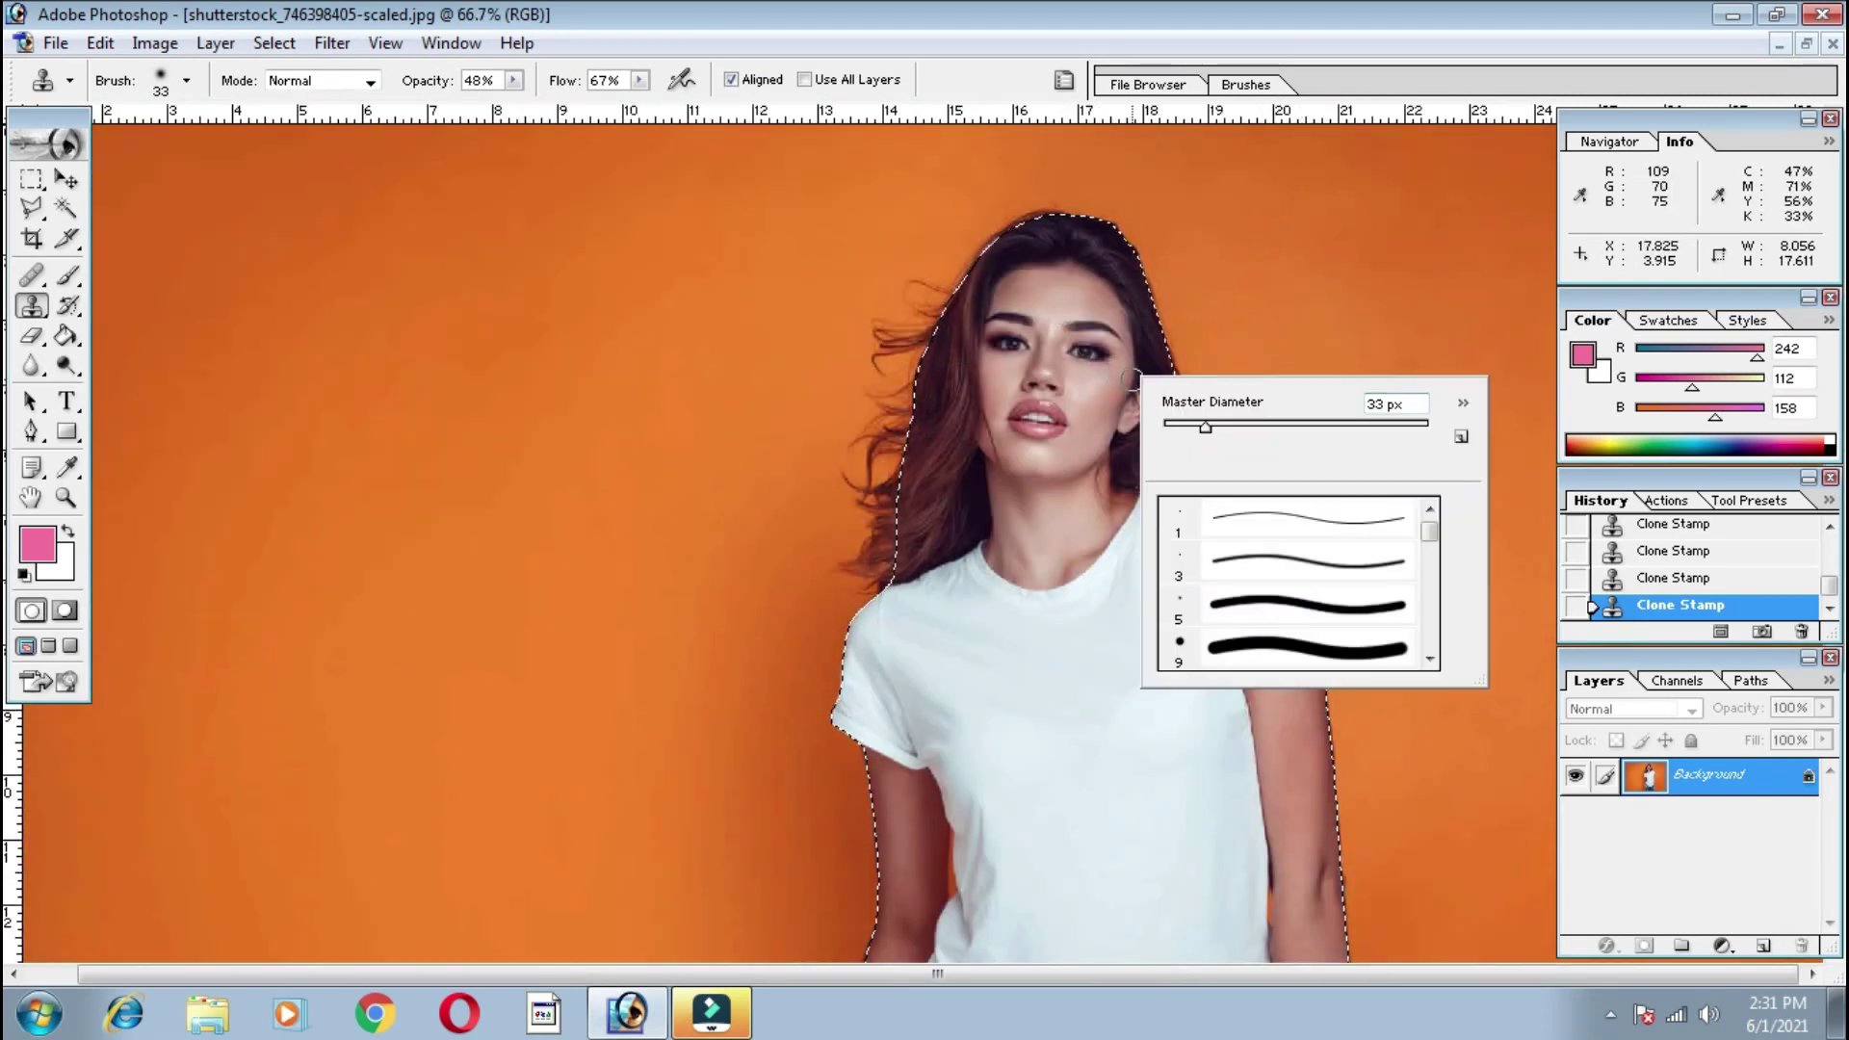
left_click(1115, 300)
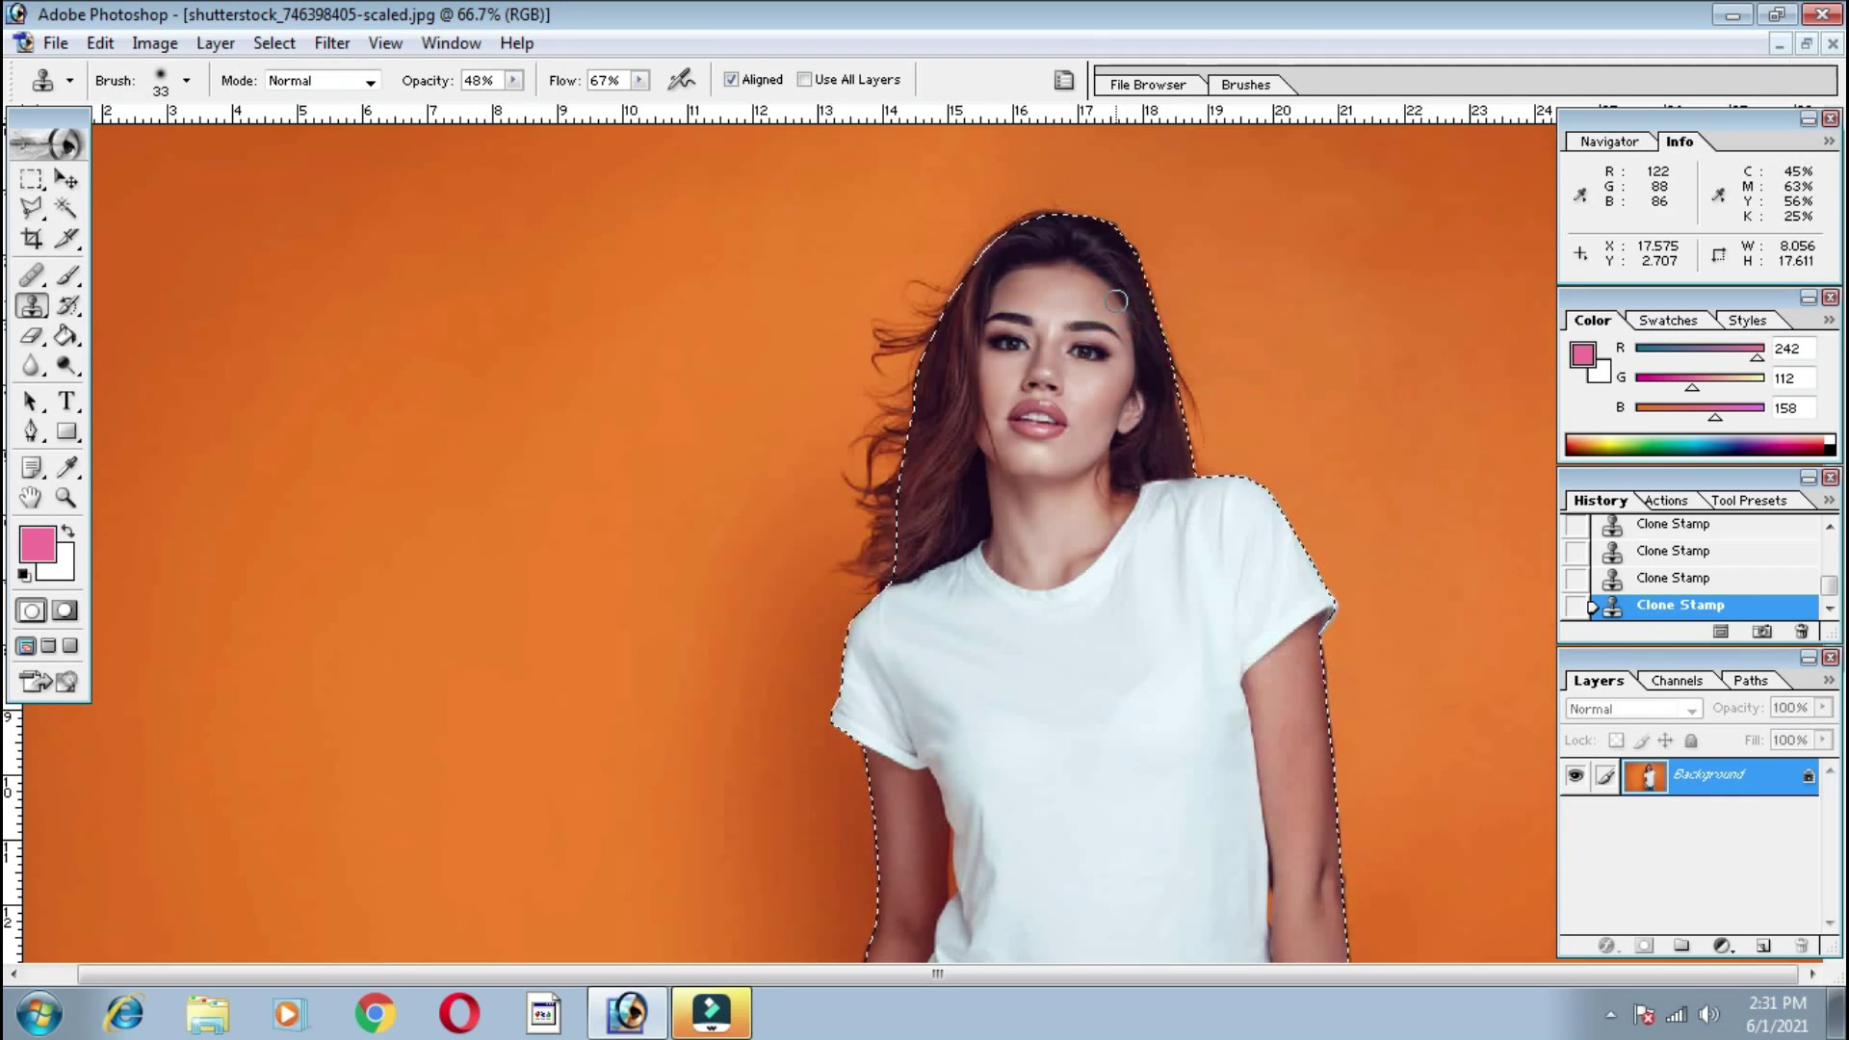
right_click(1115, 301)
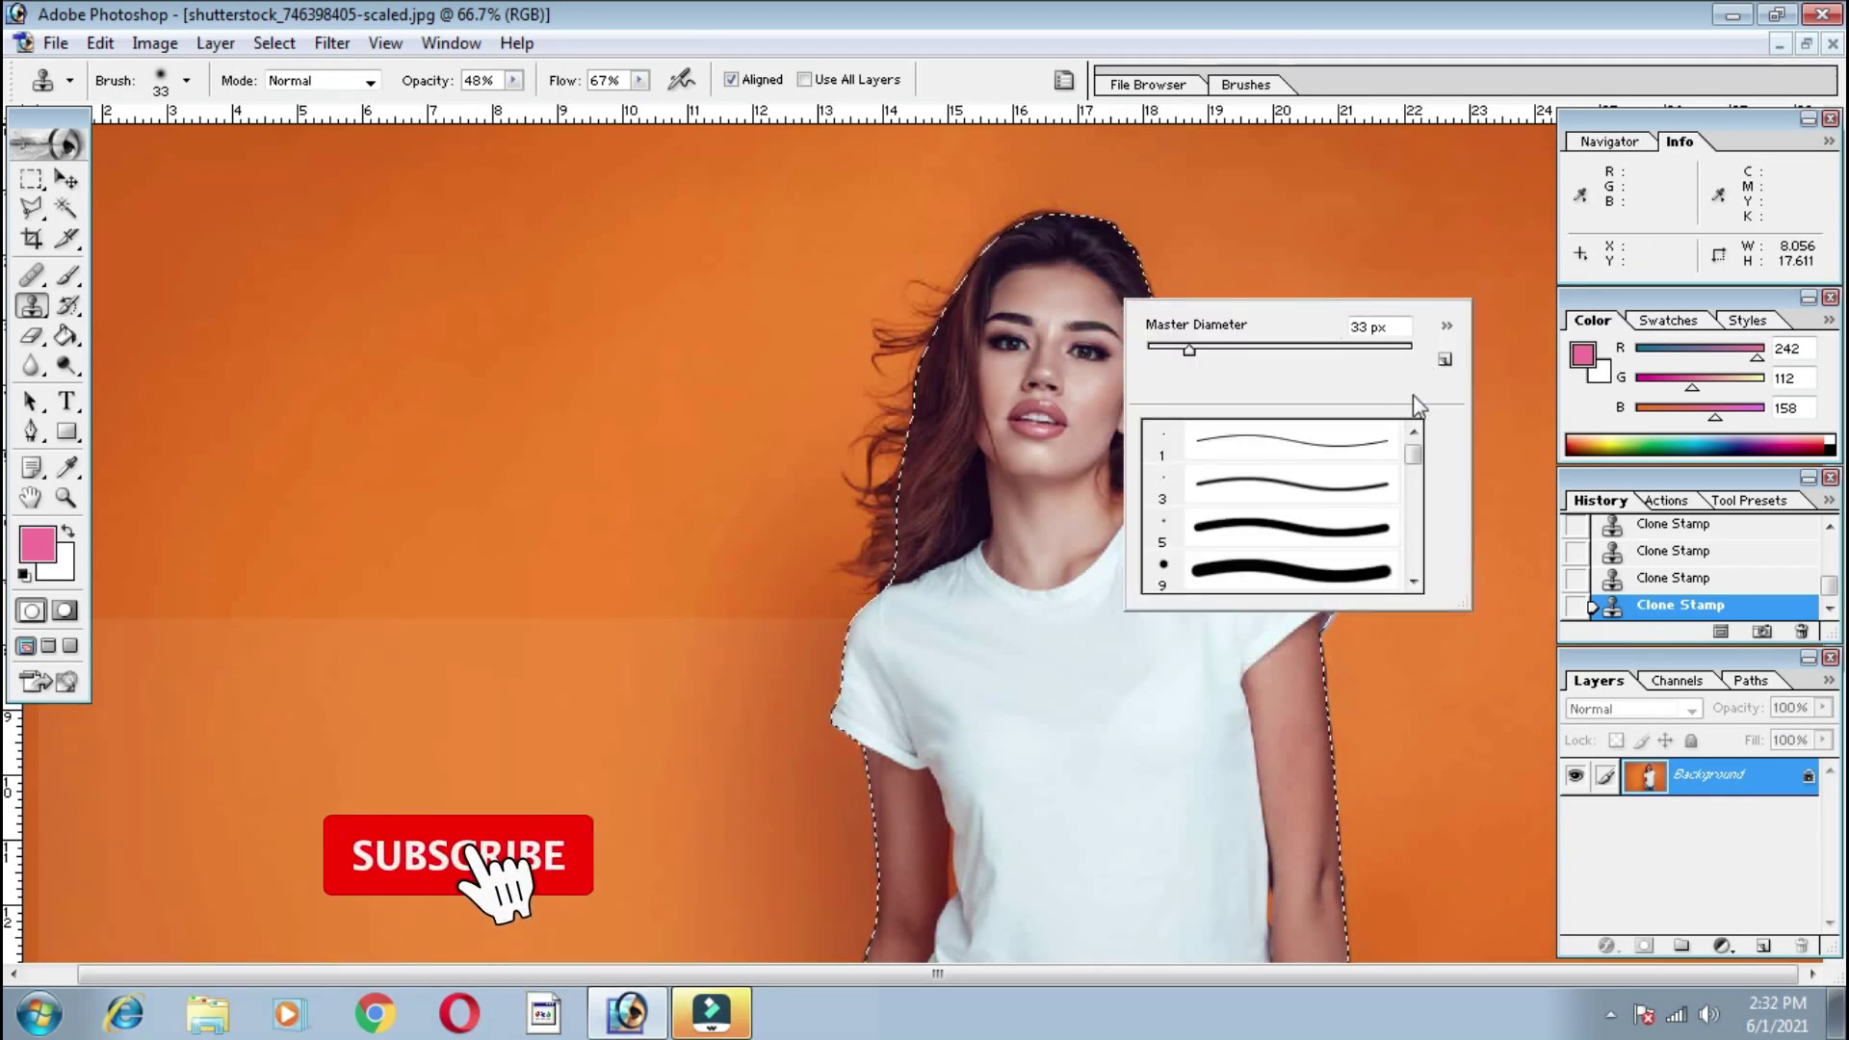
left_click(50, 214)
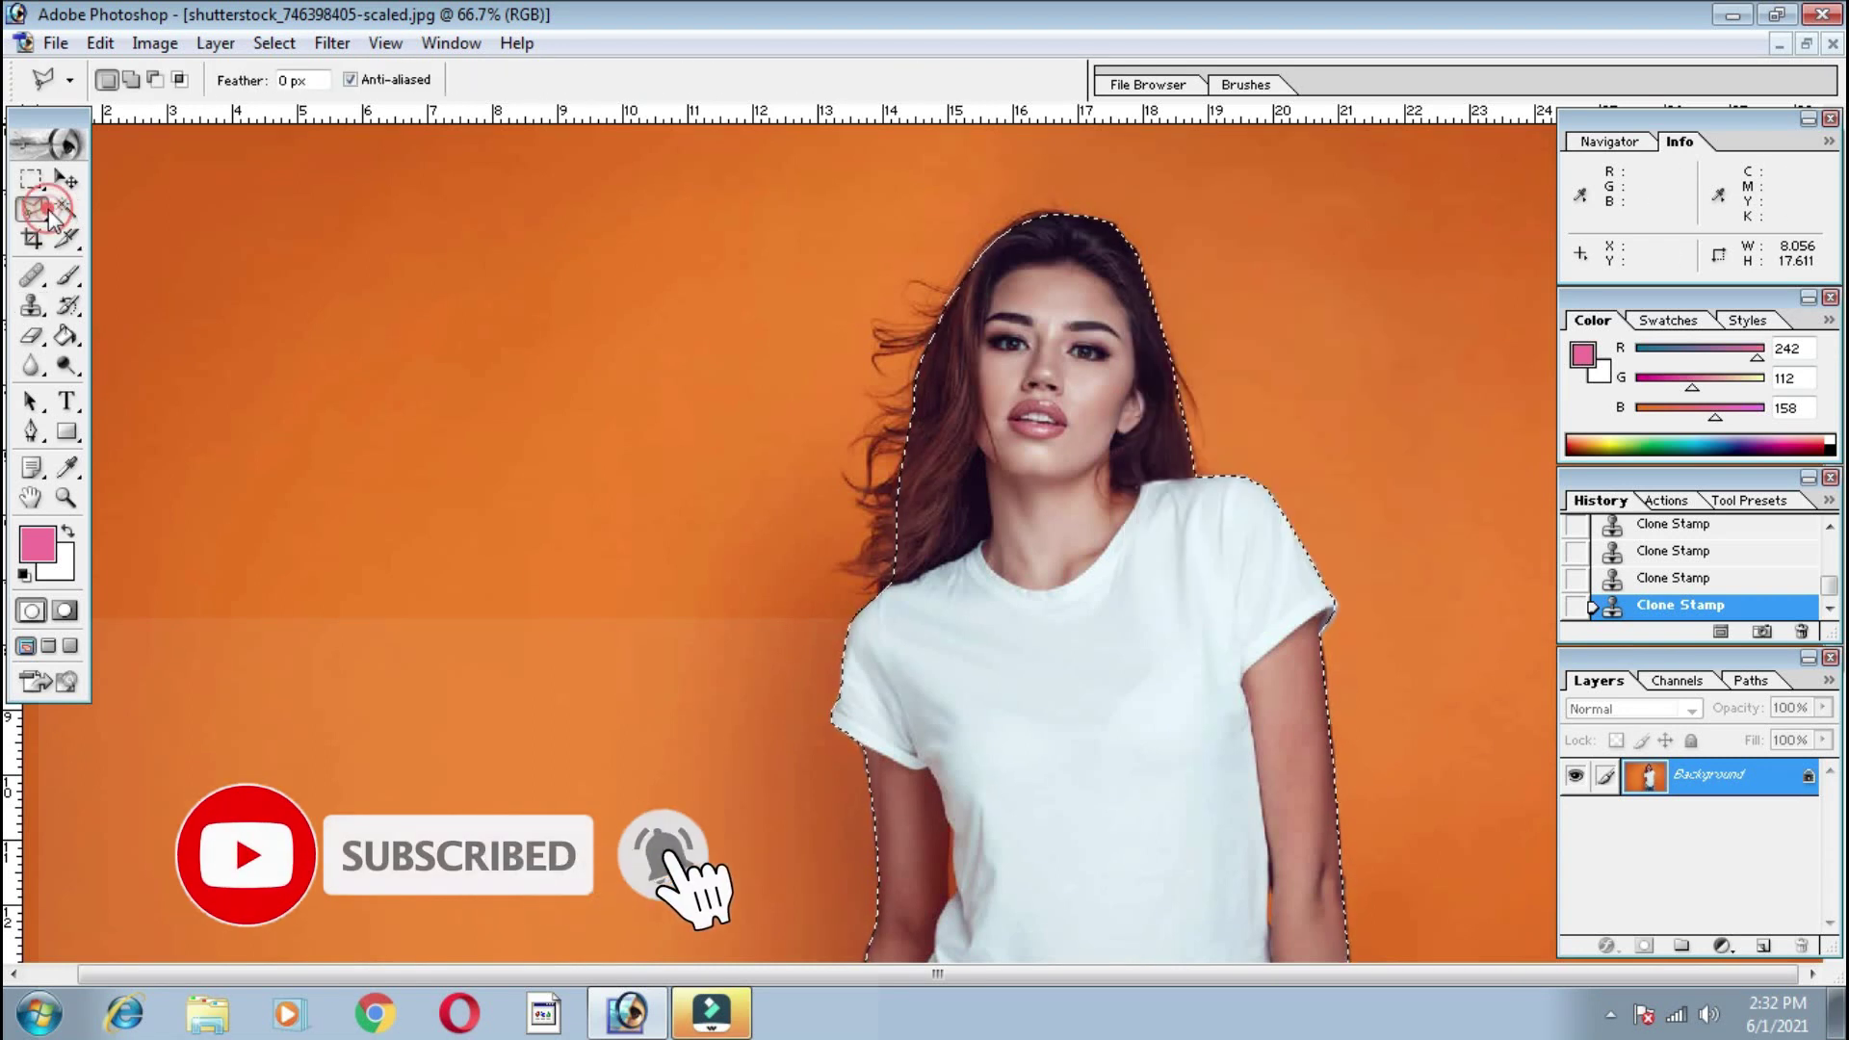
right_click(974, 454)
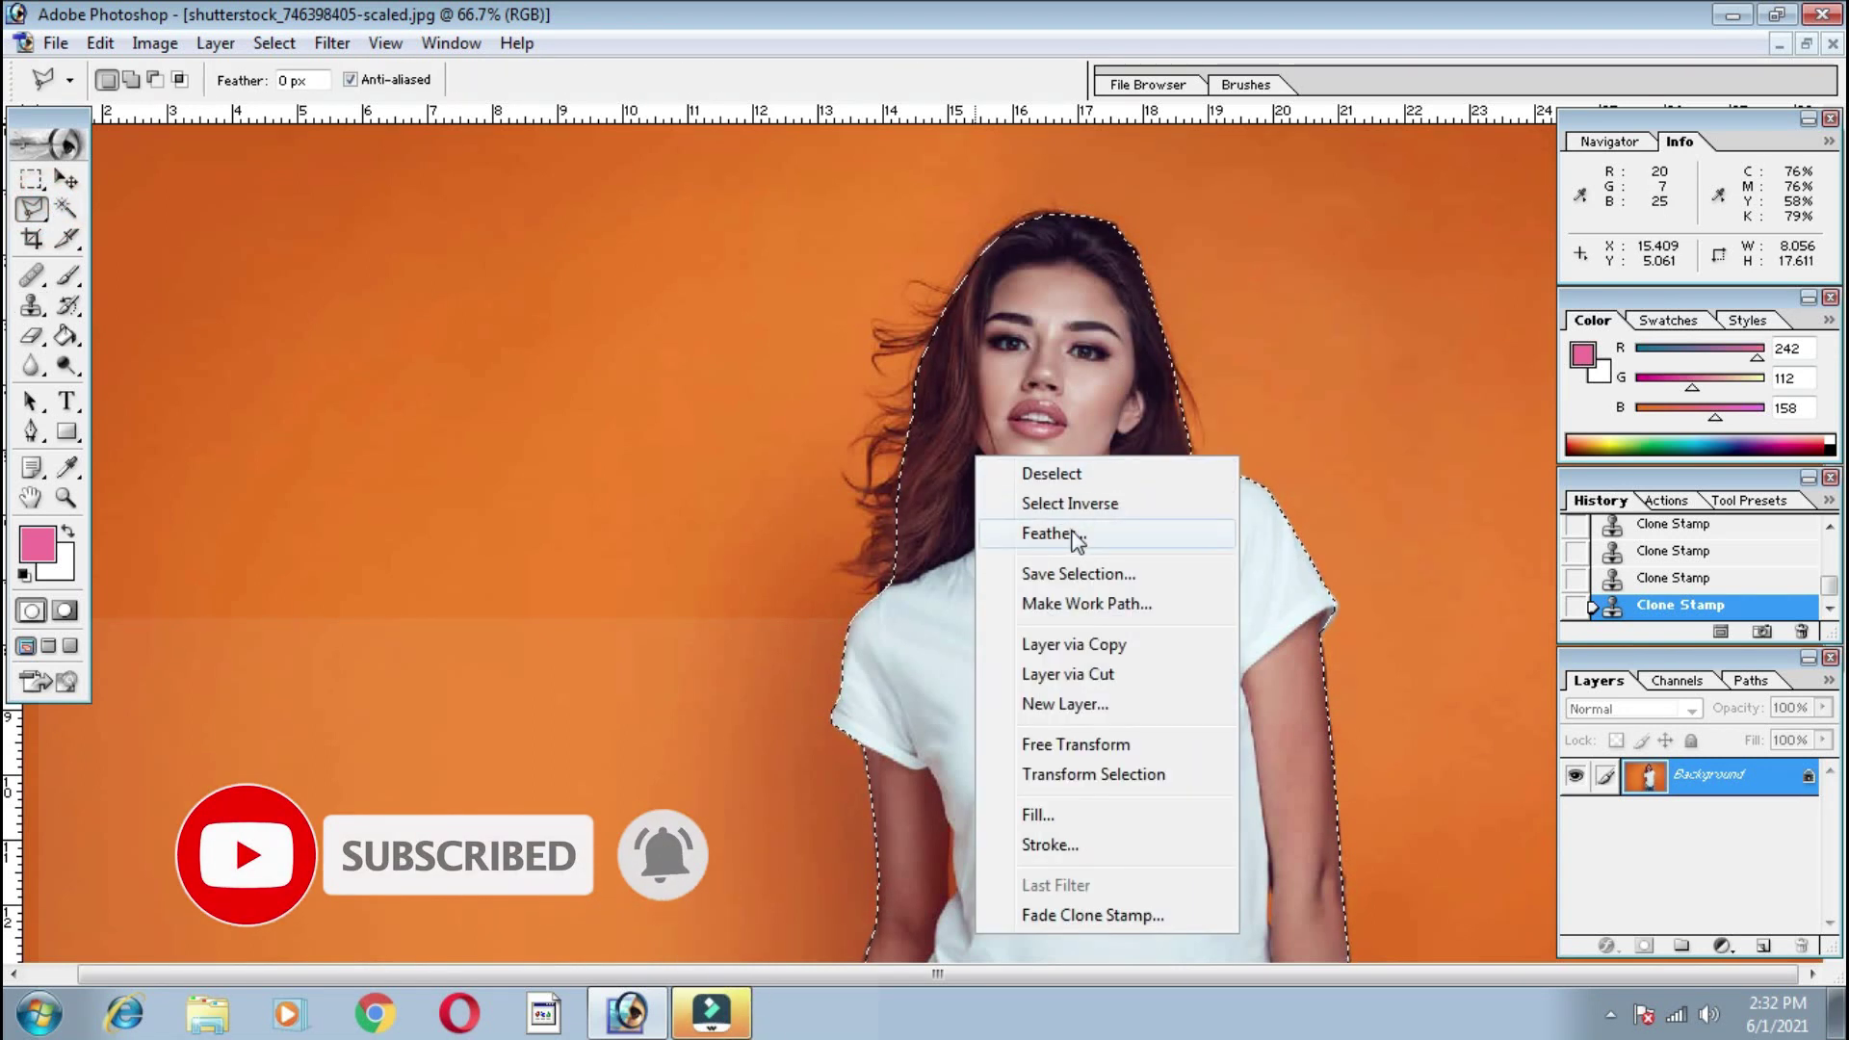
left_click(1073, 536)
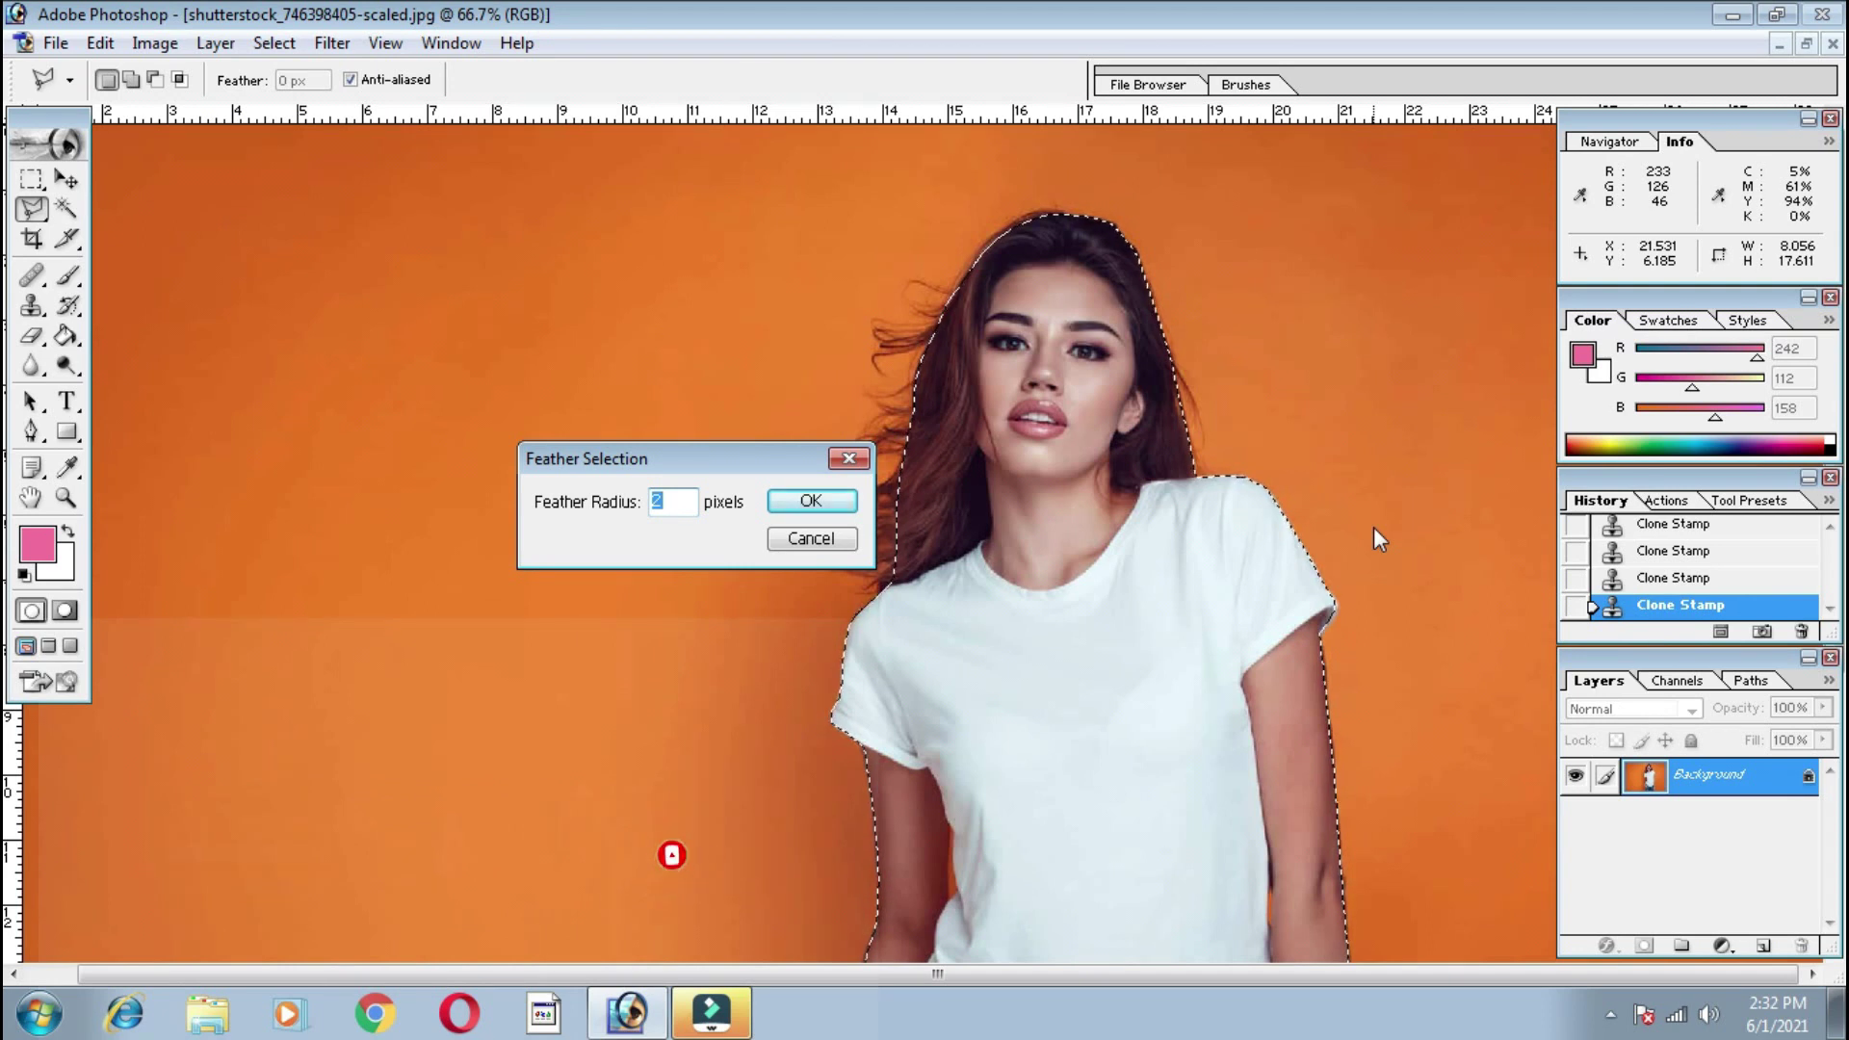
key("Return")
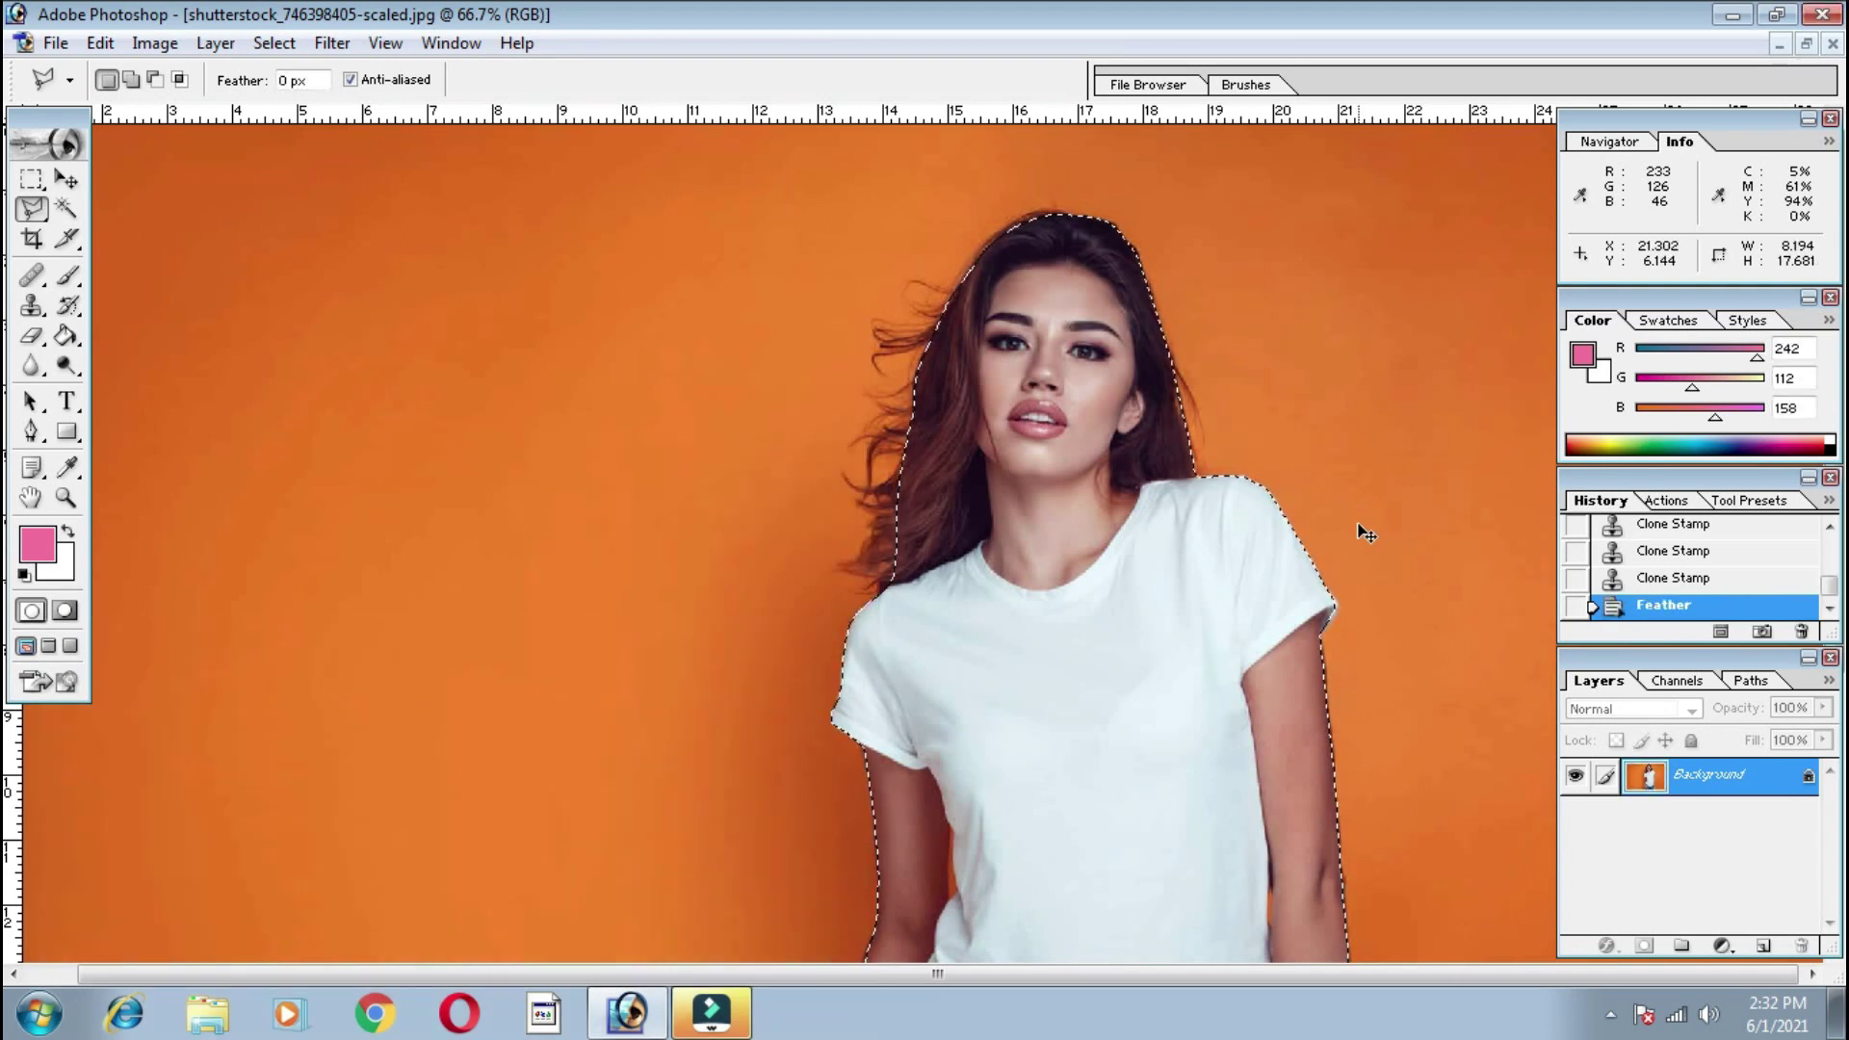
Copy and paste the woman onto a new layer and move the copy left of the original
key("ctrl+c")
key("ctrl+v")
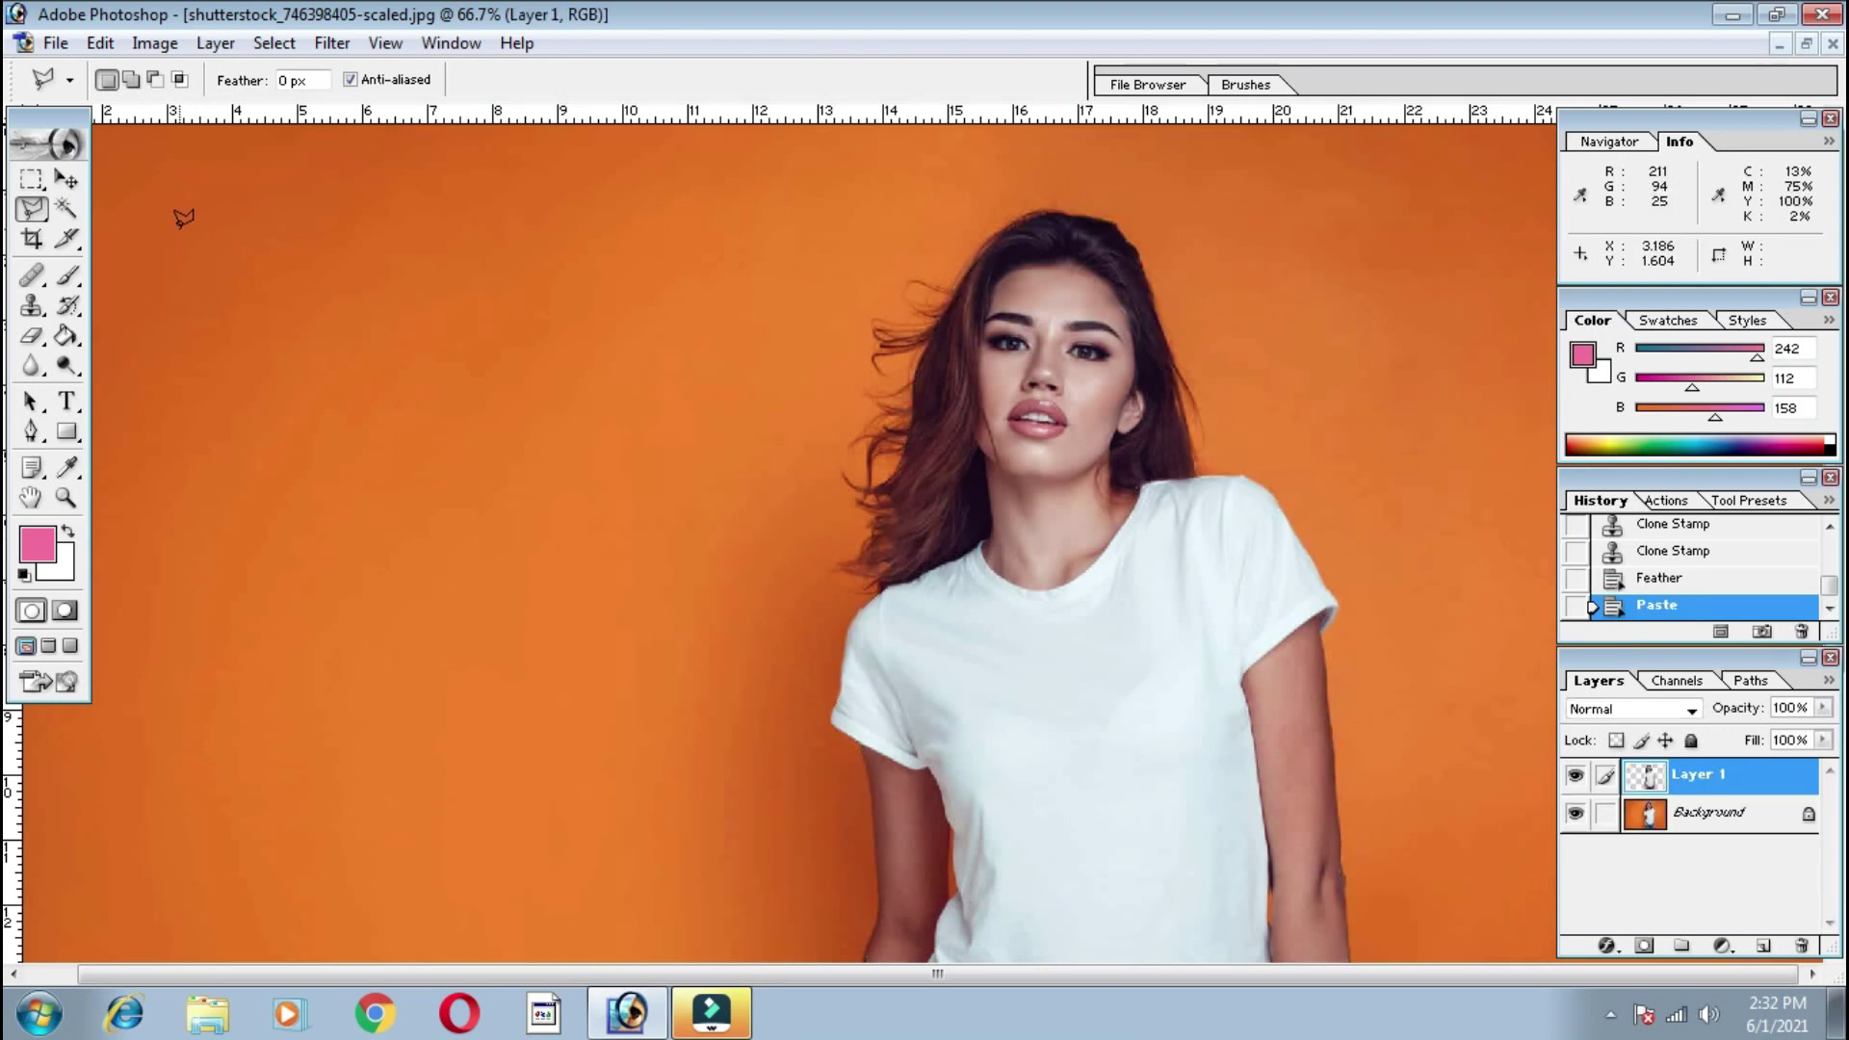
left_click(66, 179)
left_click_drag(1040, 426, 445, 405)
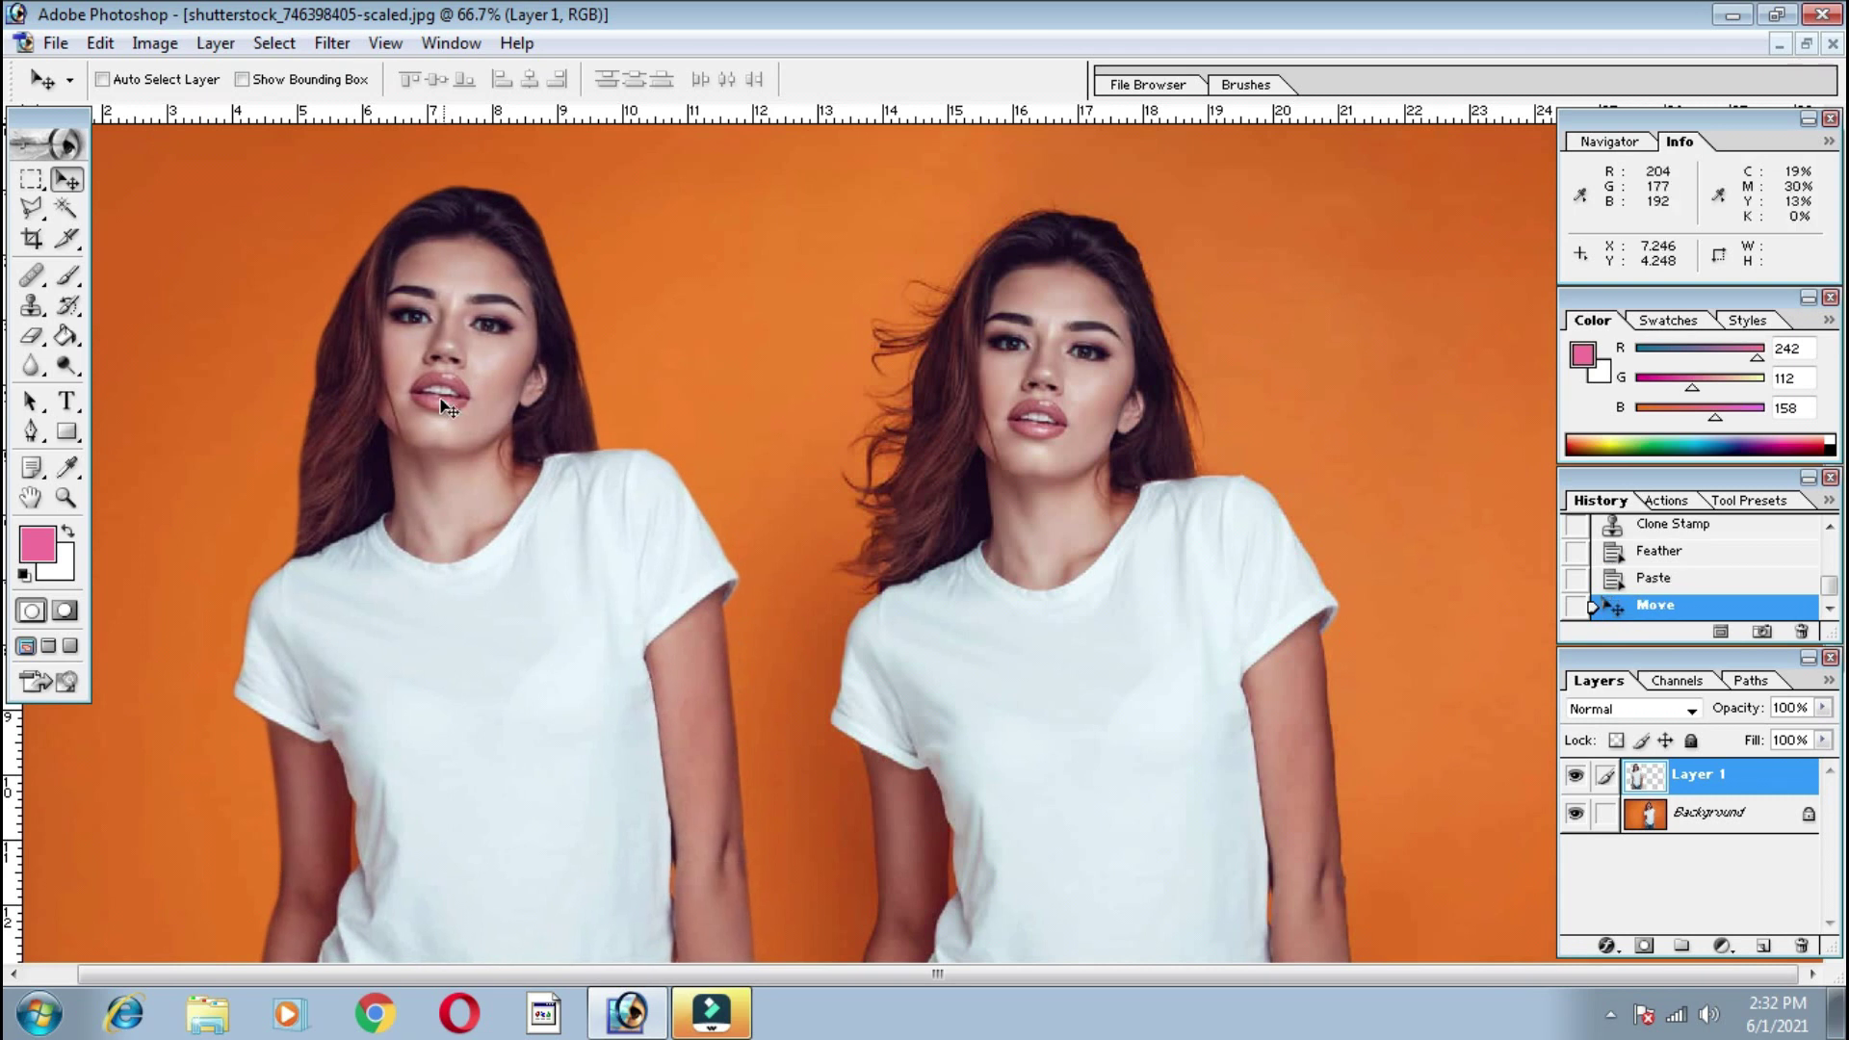
key("ctrl+minus")
key("ctrl+minus")
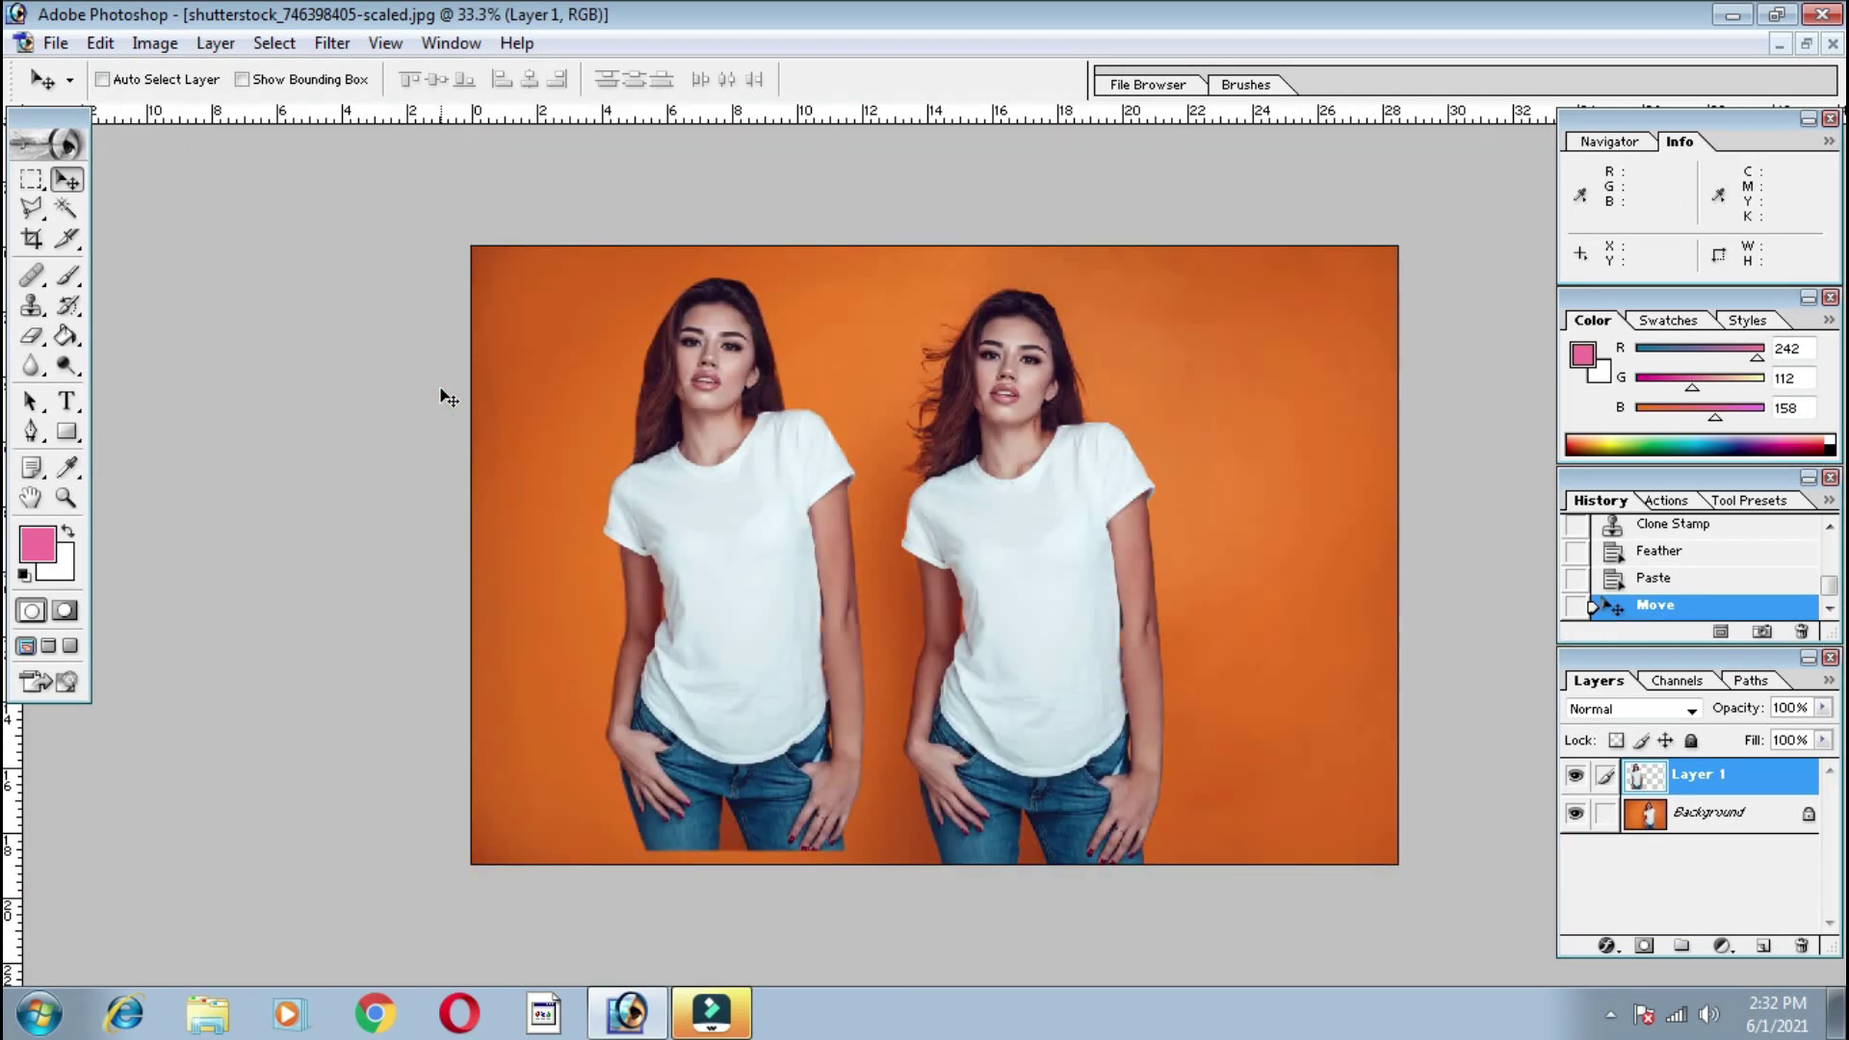
key("ctrl+plus")
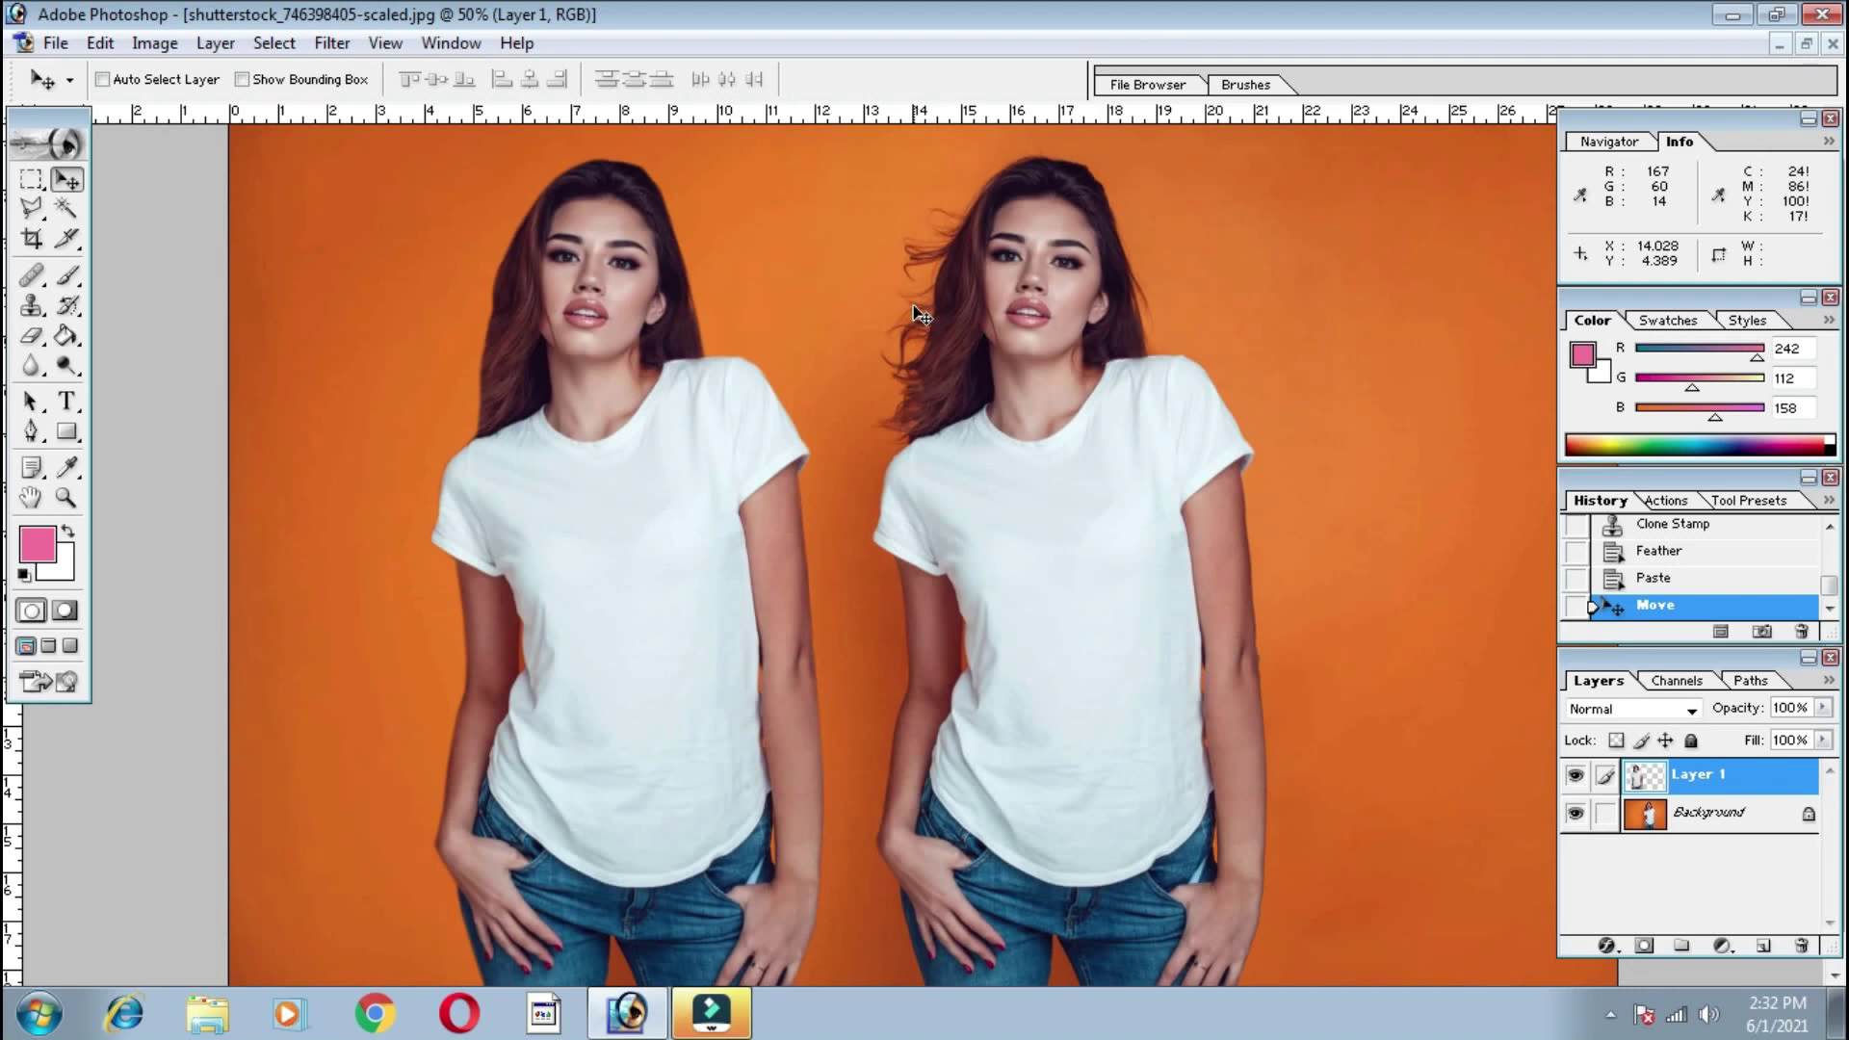
key("ctrl+plus")
key("ctrl+plus")
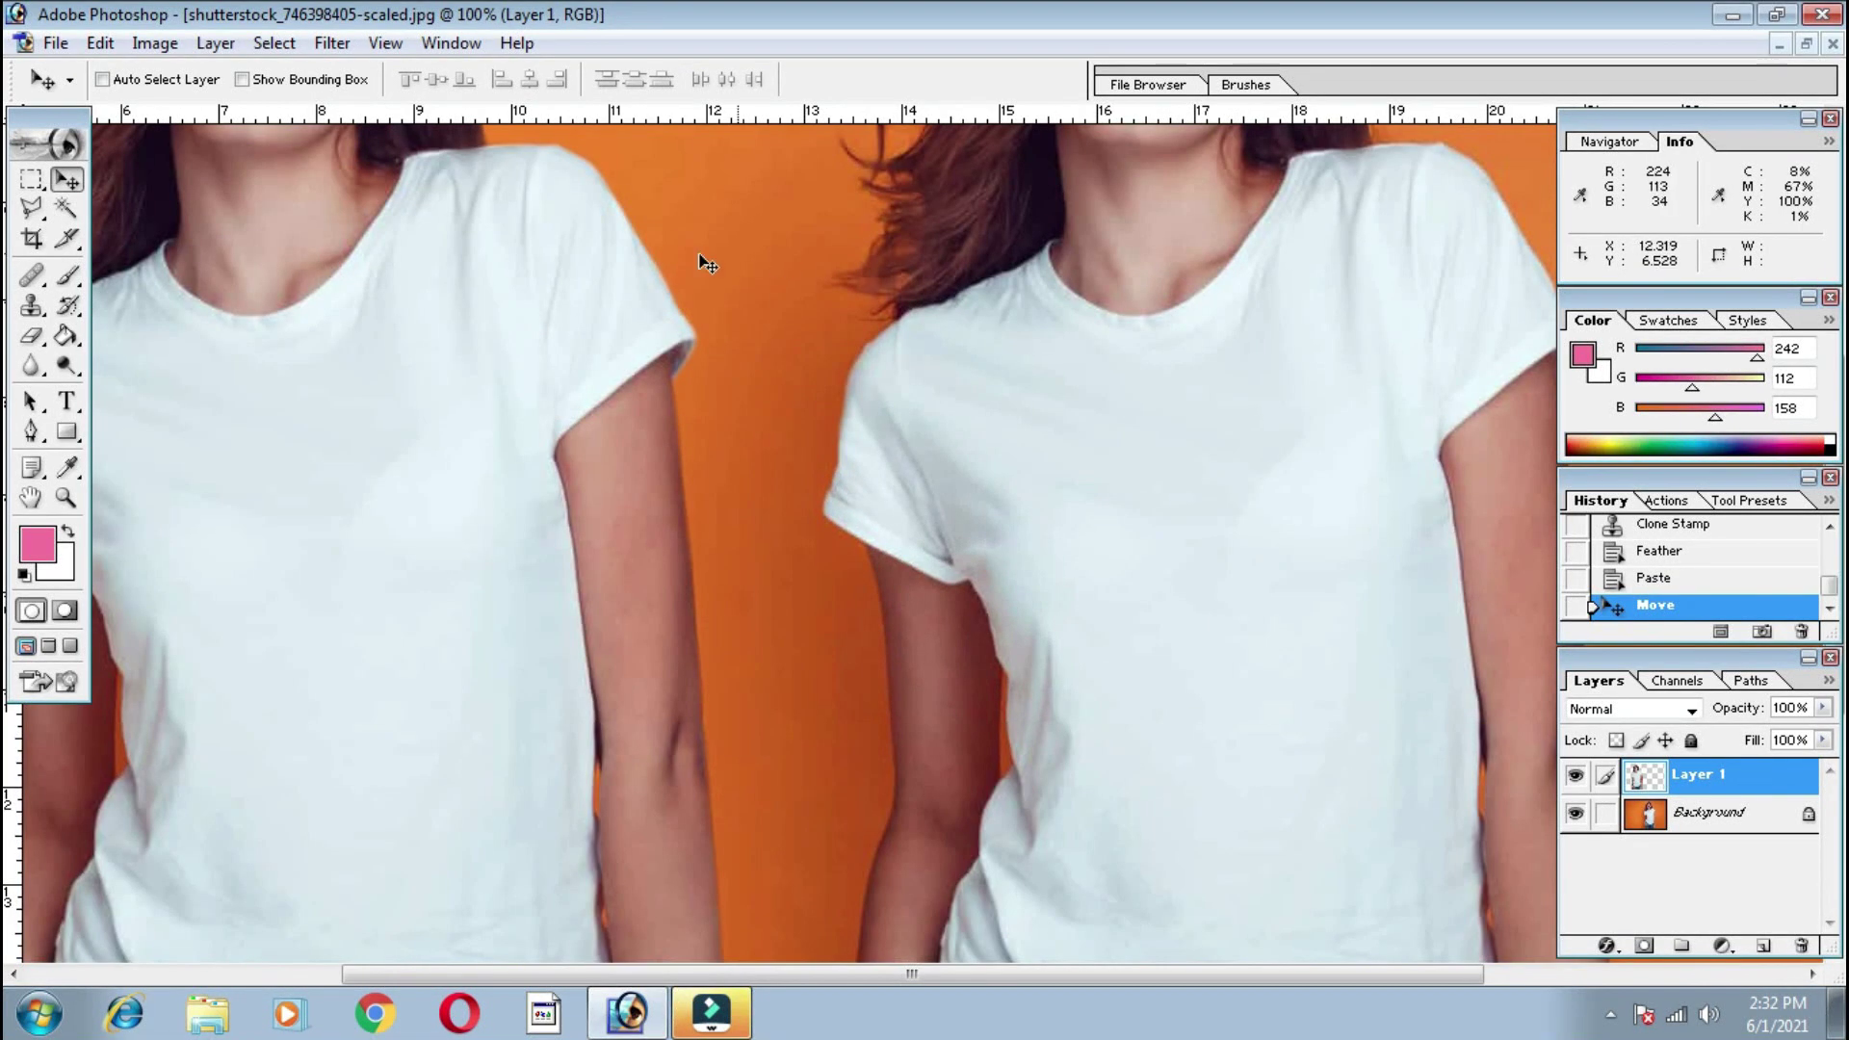
key("ctrl+plus")
key("ctrl+plus")
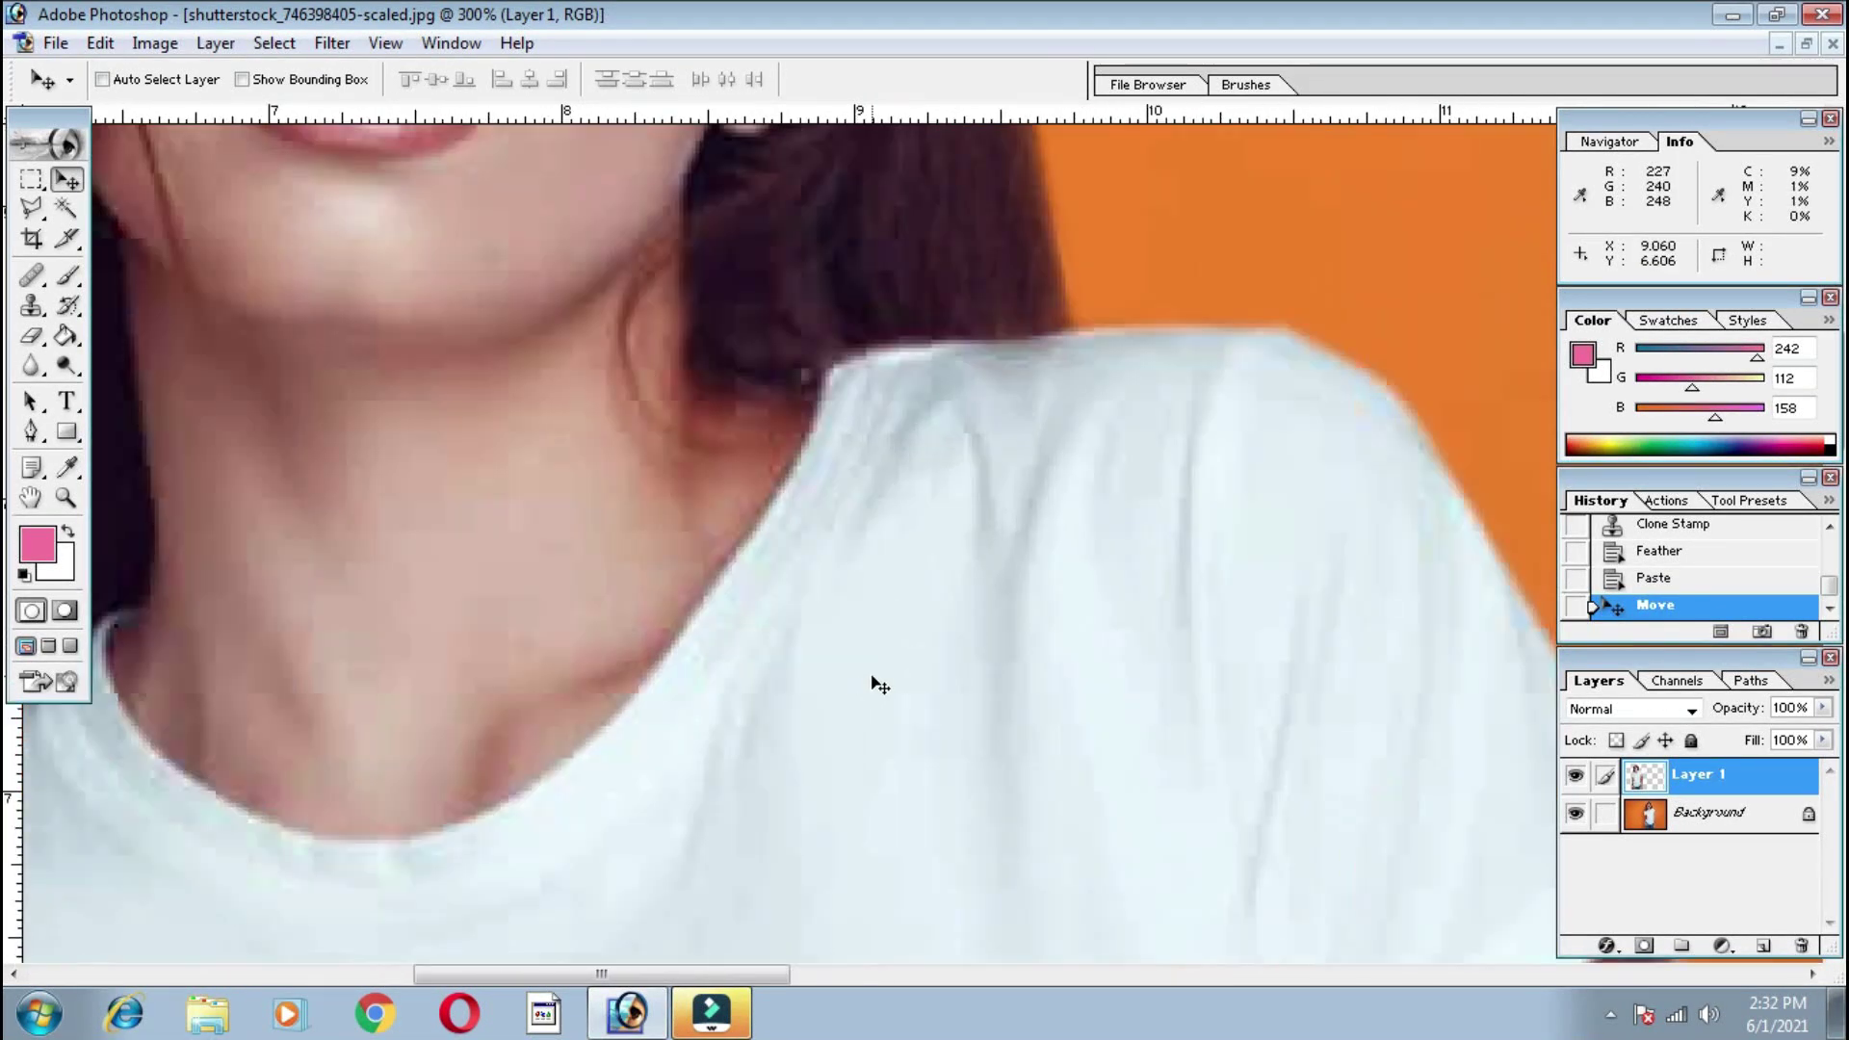
left_click_drag(322, 578, 631, 776)
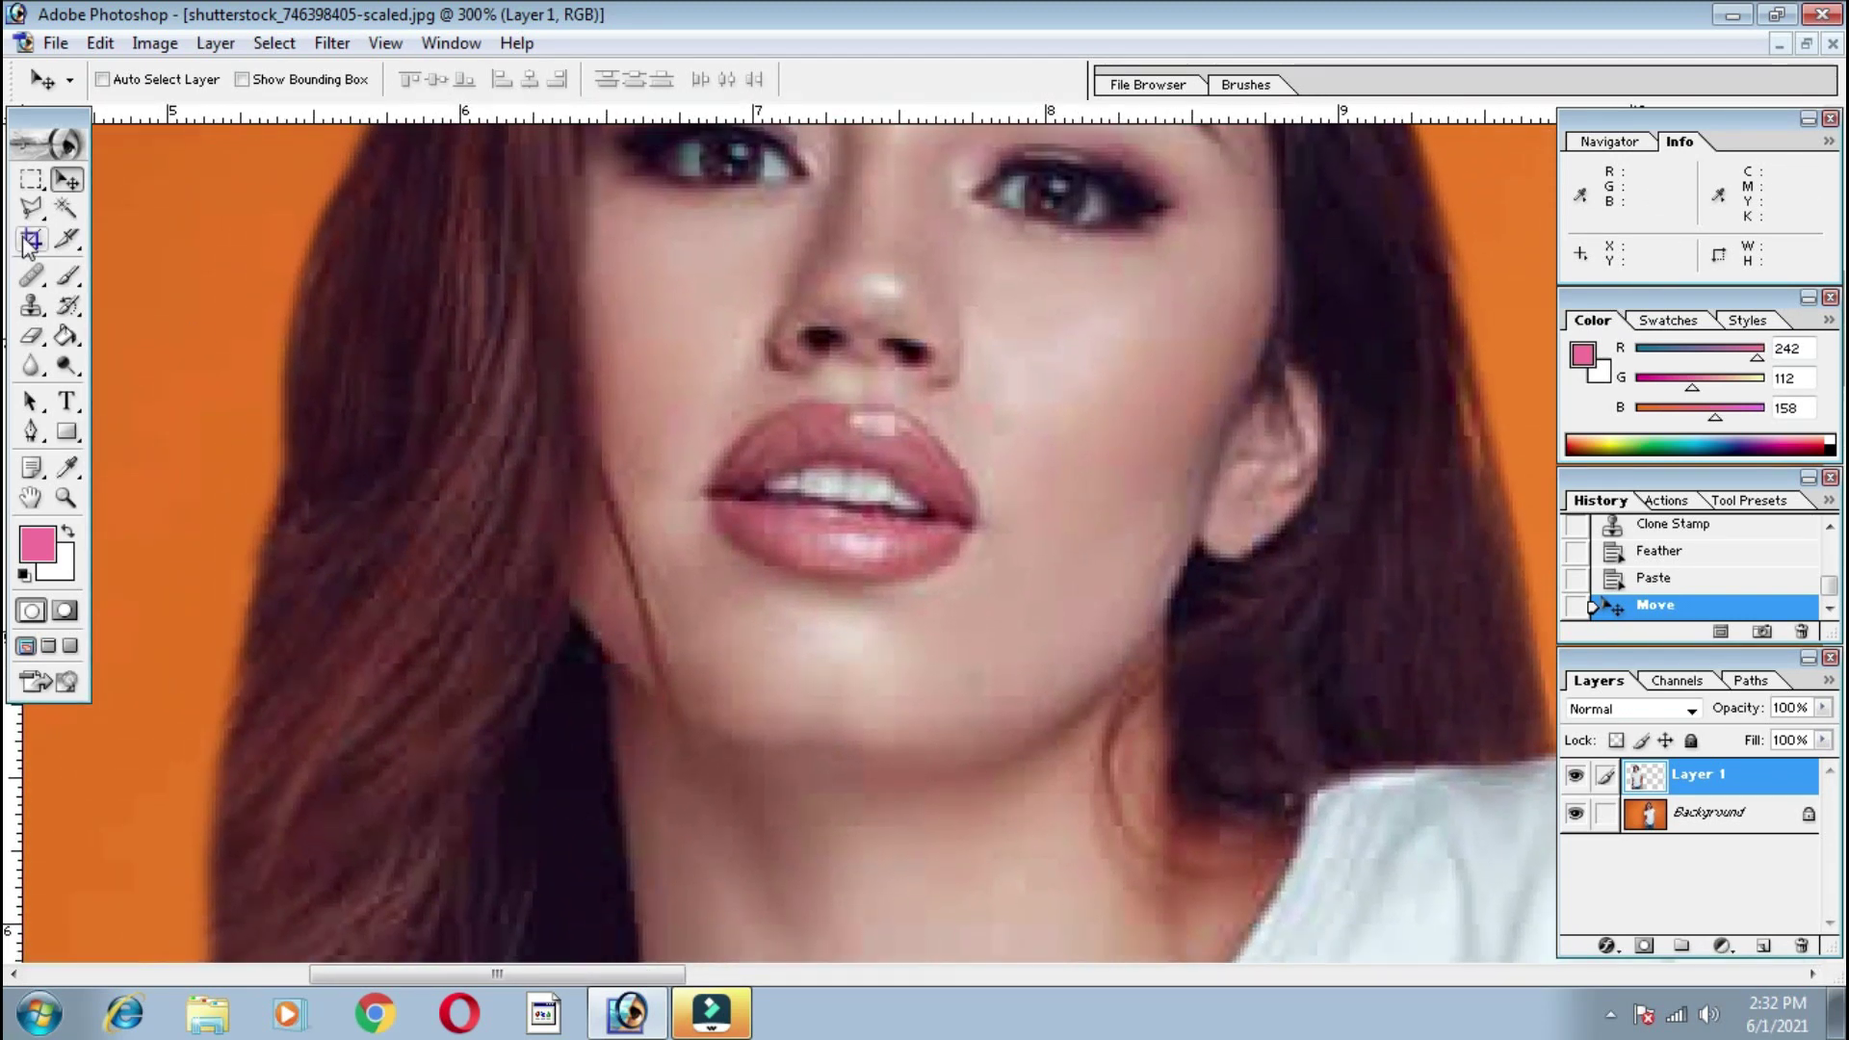
Switch to the Clone Stamp tool with a 12 px brush
left_click(30, 308)
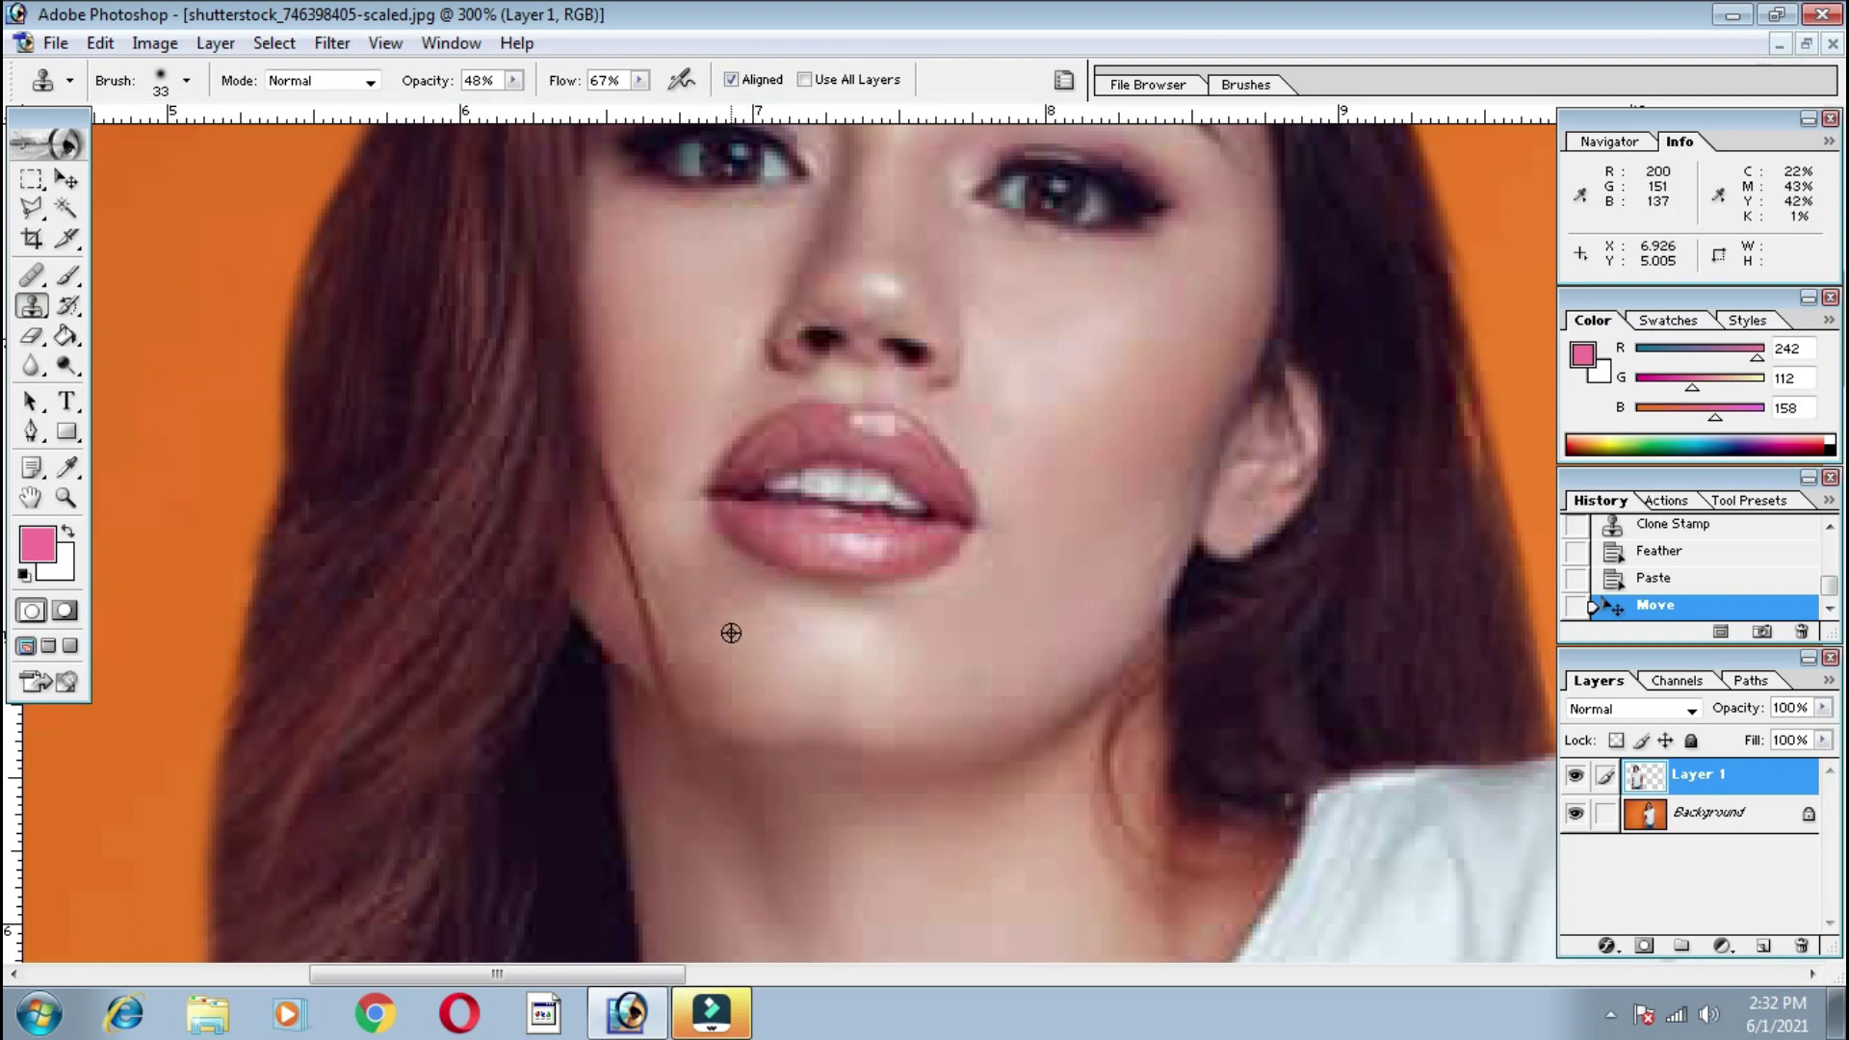
left_click(186, 81)
left_click_drag(74, 152, 48, 152)
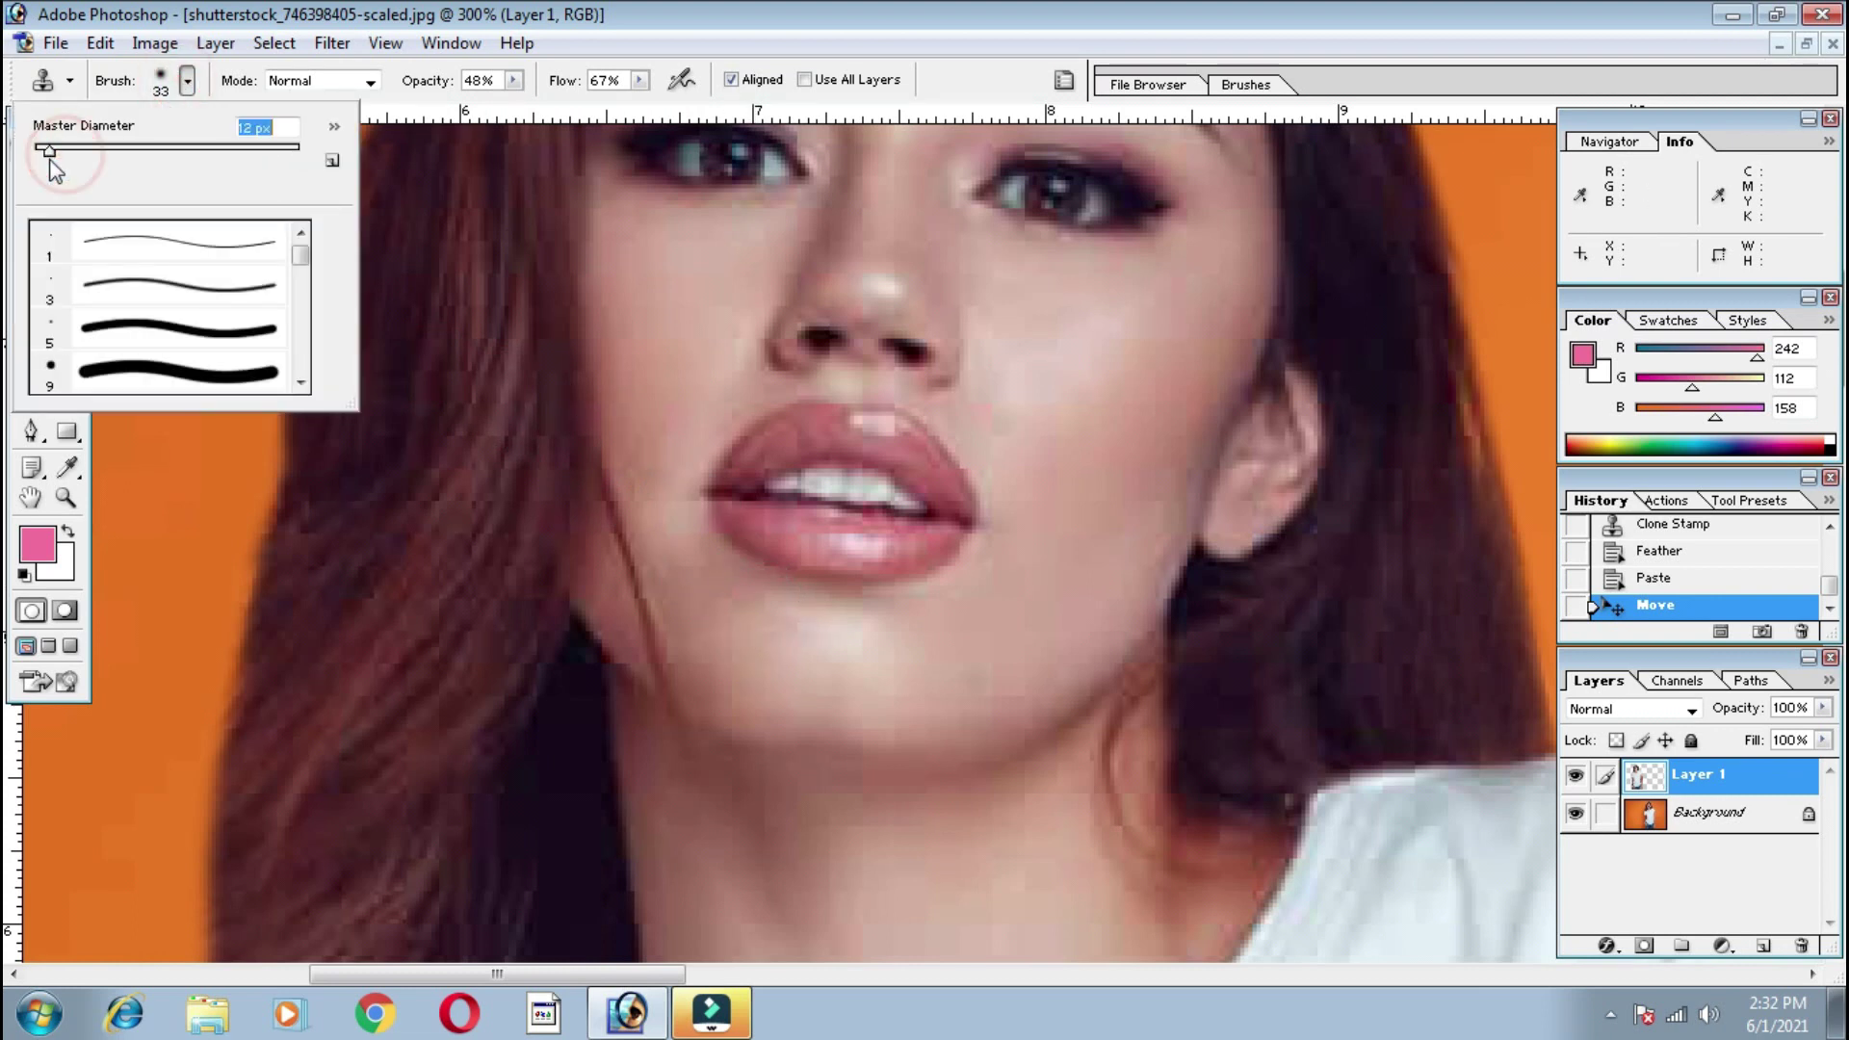
left_click(739, 640, "alt")
Clone skin over the edge near the chin, then undo those strokes
left_click(703, 628)
left_click(679, 626)
left_click(656, 623)
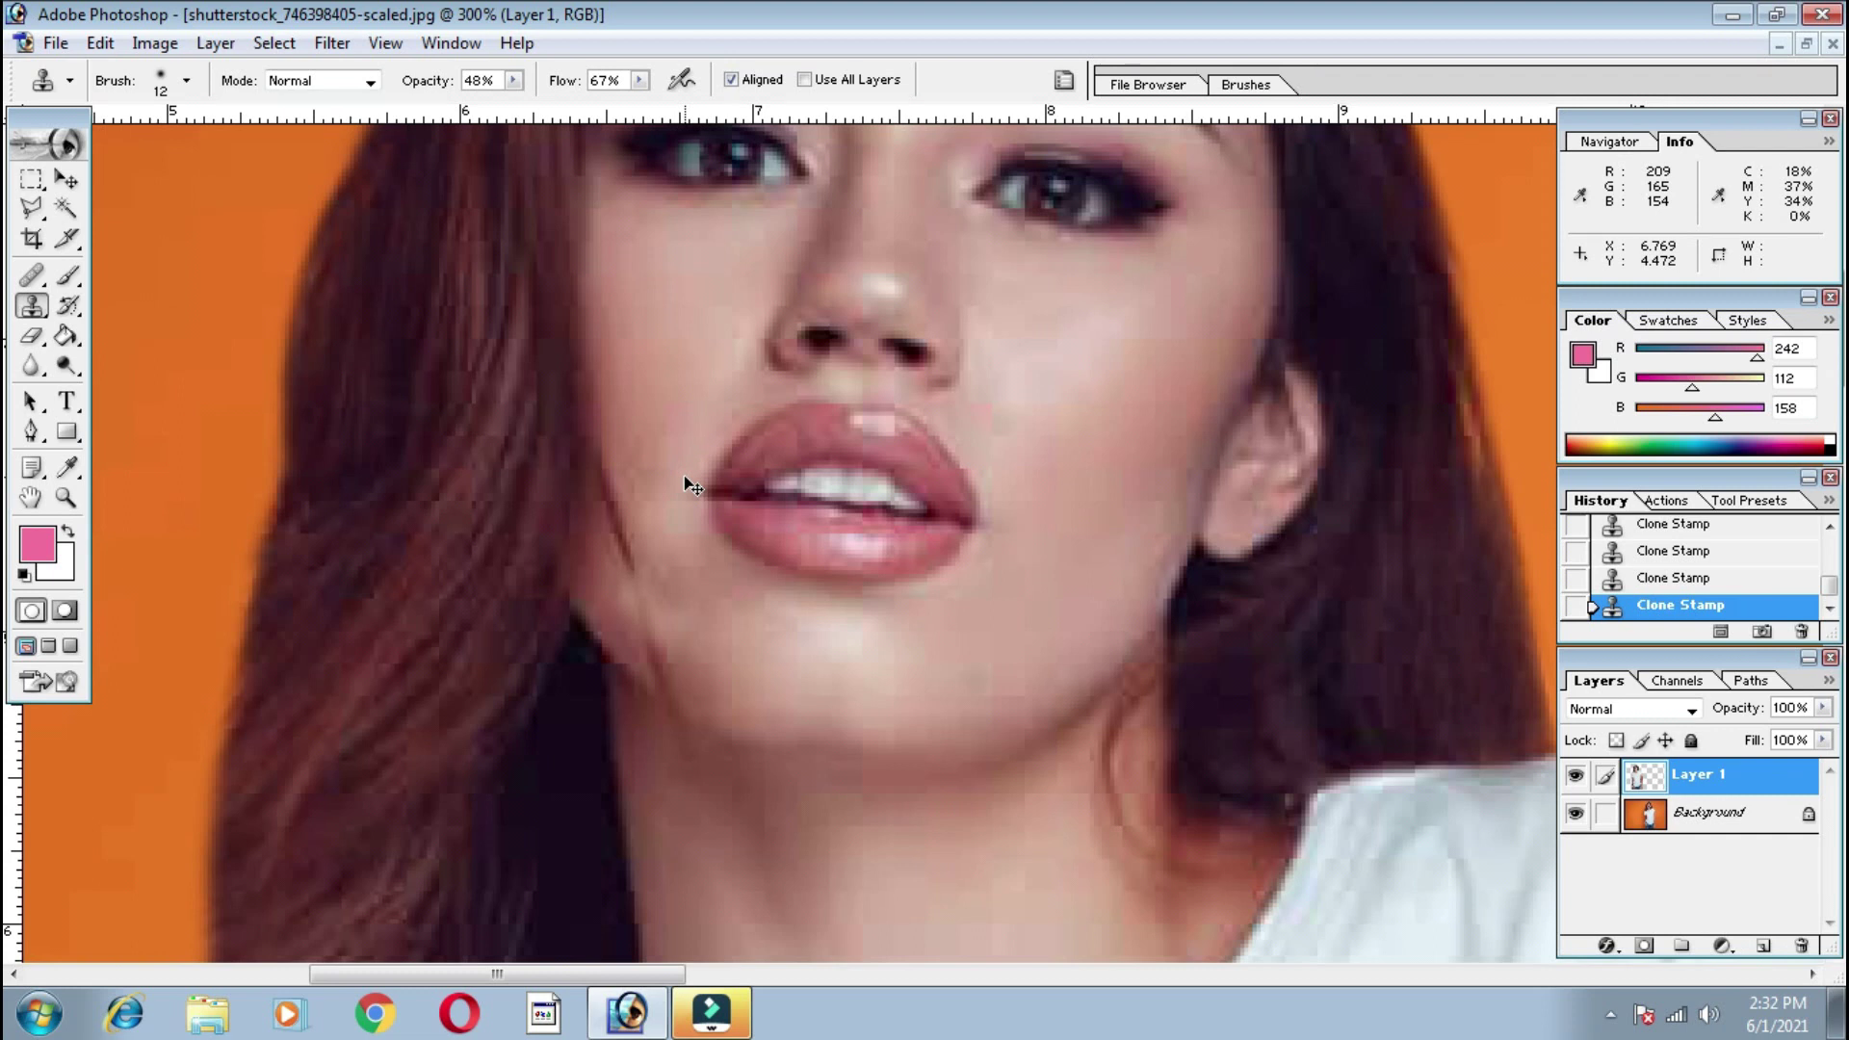
key("ctrl+alt+z")
key("ctrl+alt+z")
key("ctrl+alt+z")
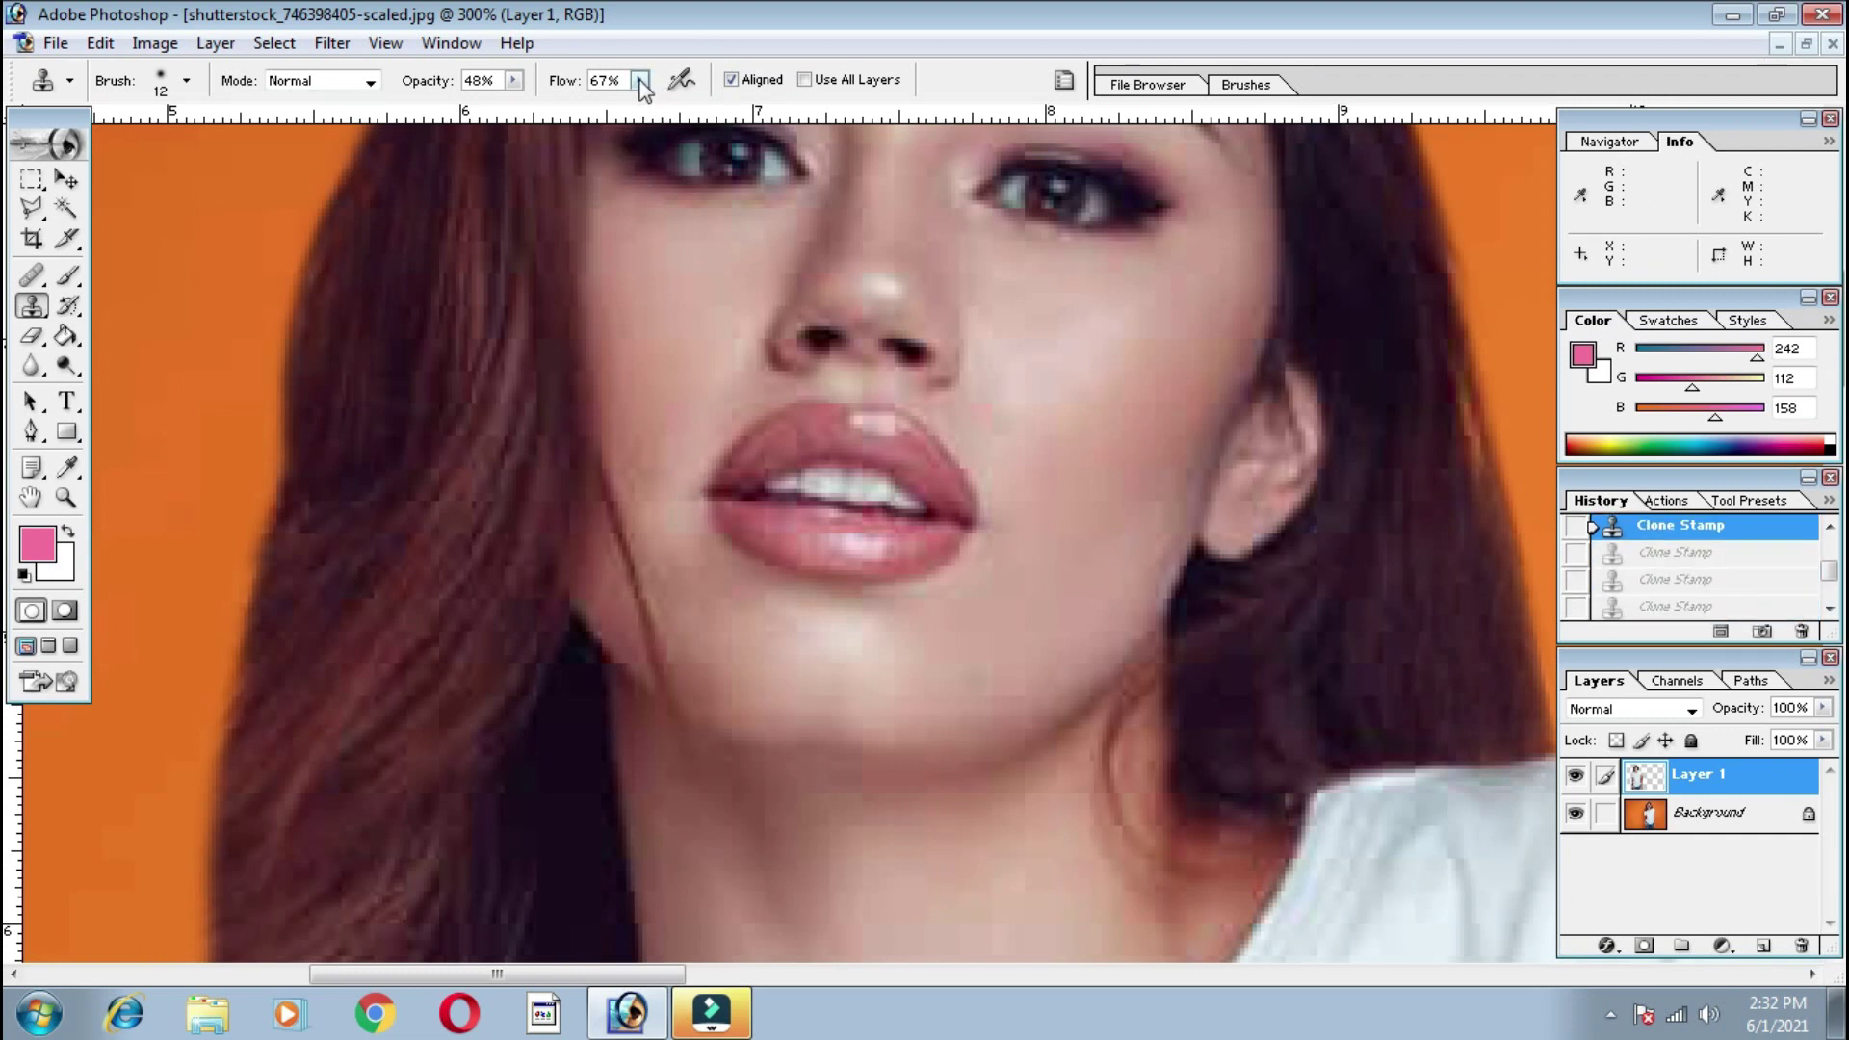
Lower clone flow to 39% and clone skin along the jawline
left_click_drag(640, 80, 602, 113)
left_click(651, 641)
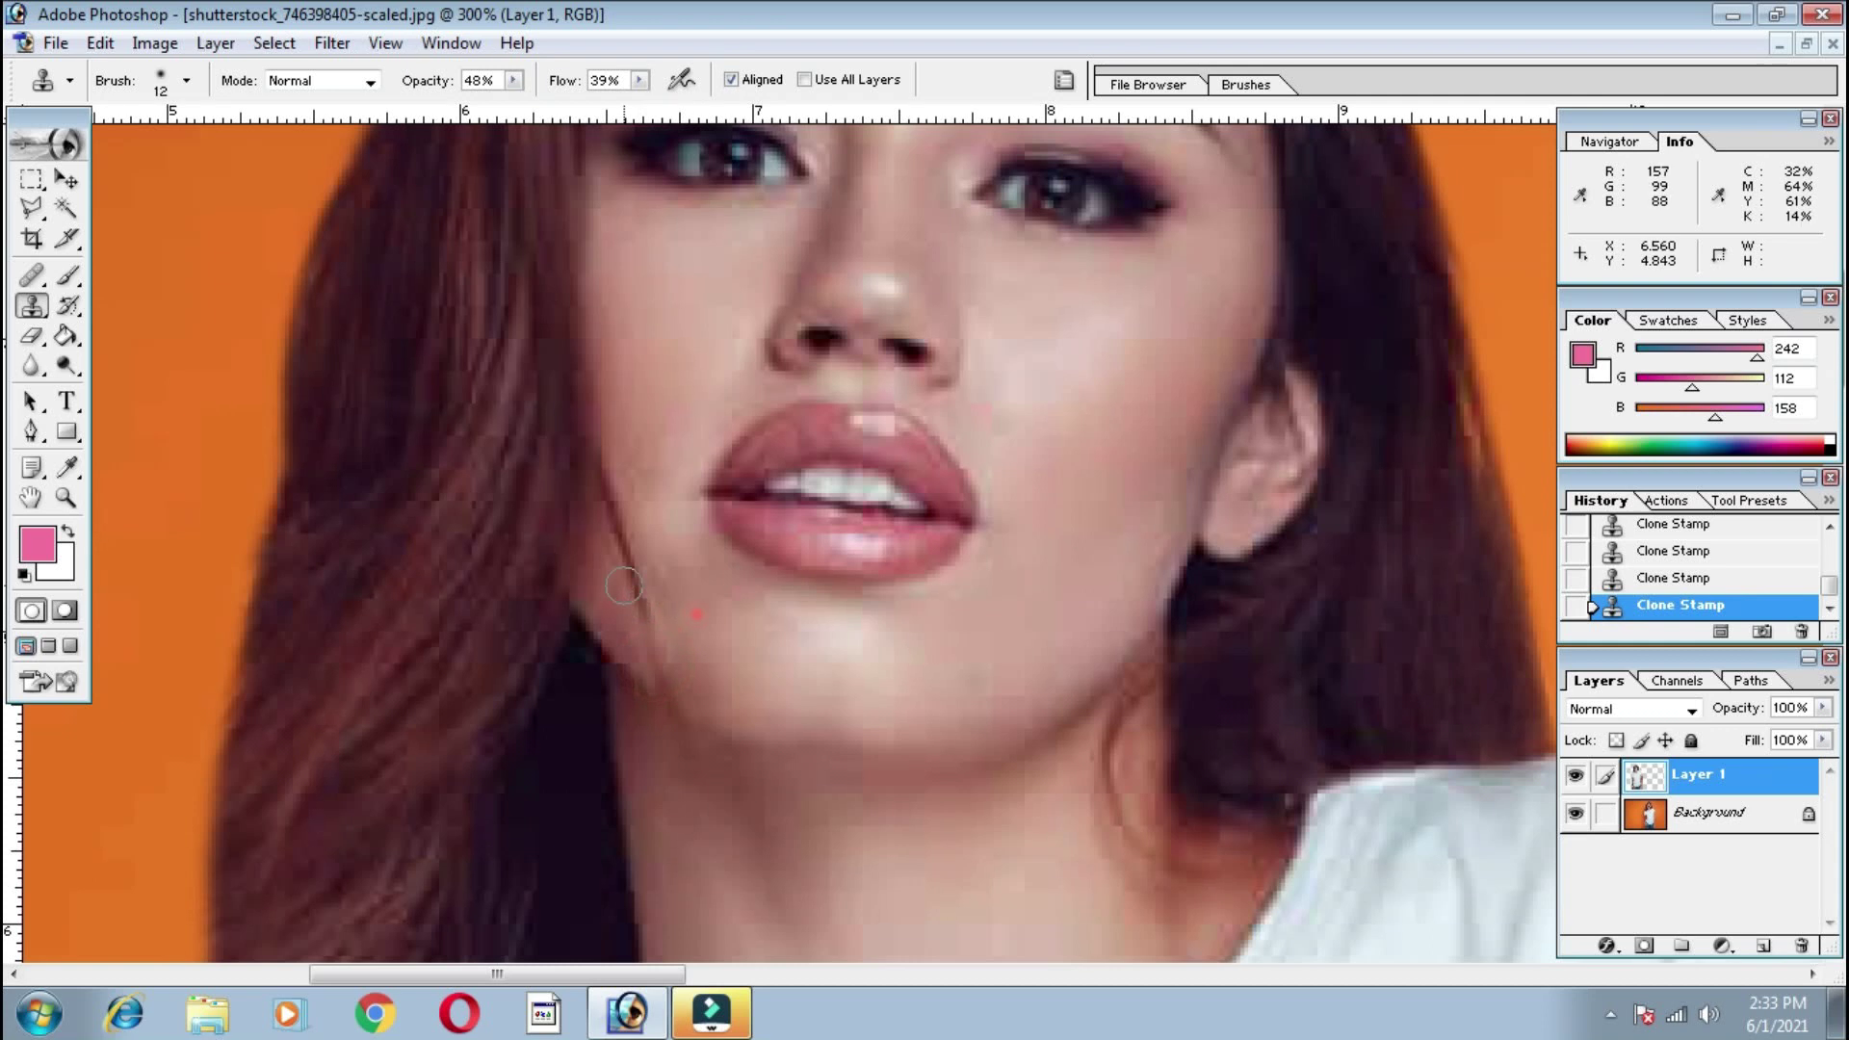
mouse_move(635, 569)
left_mouse_down()
mouse_move(621, 523)
mouse_move(645, 638)
mouse_move(743, 652)
mouse_move(687, 675)
mouse_move(618, 573)
left_mouse_up()
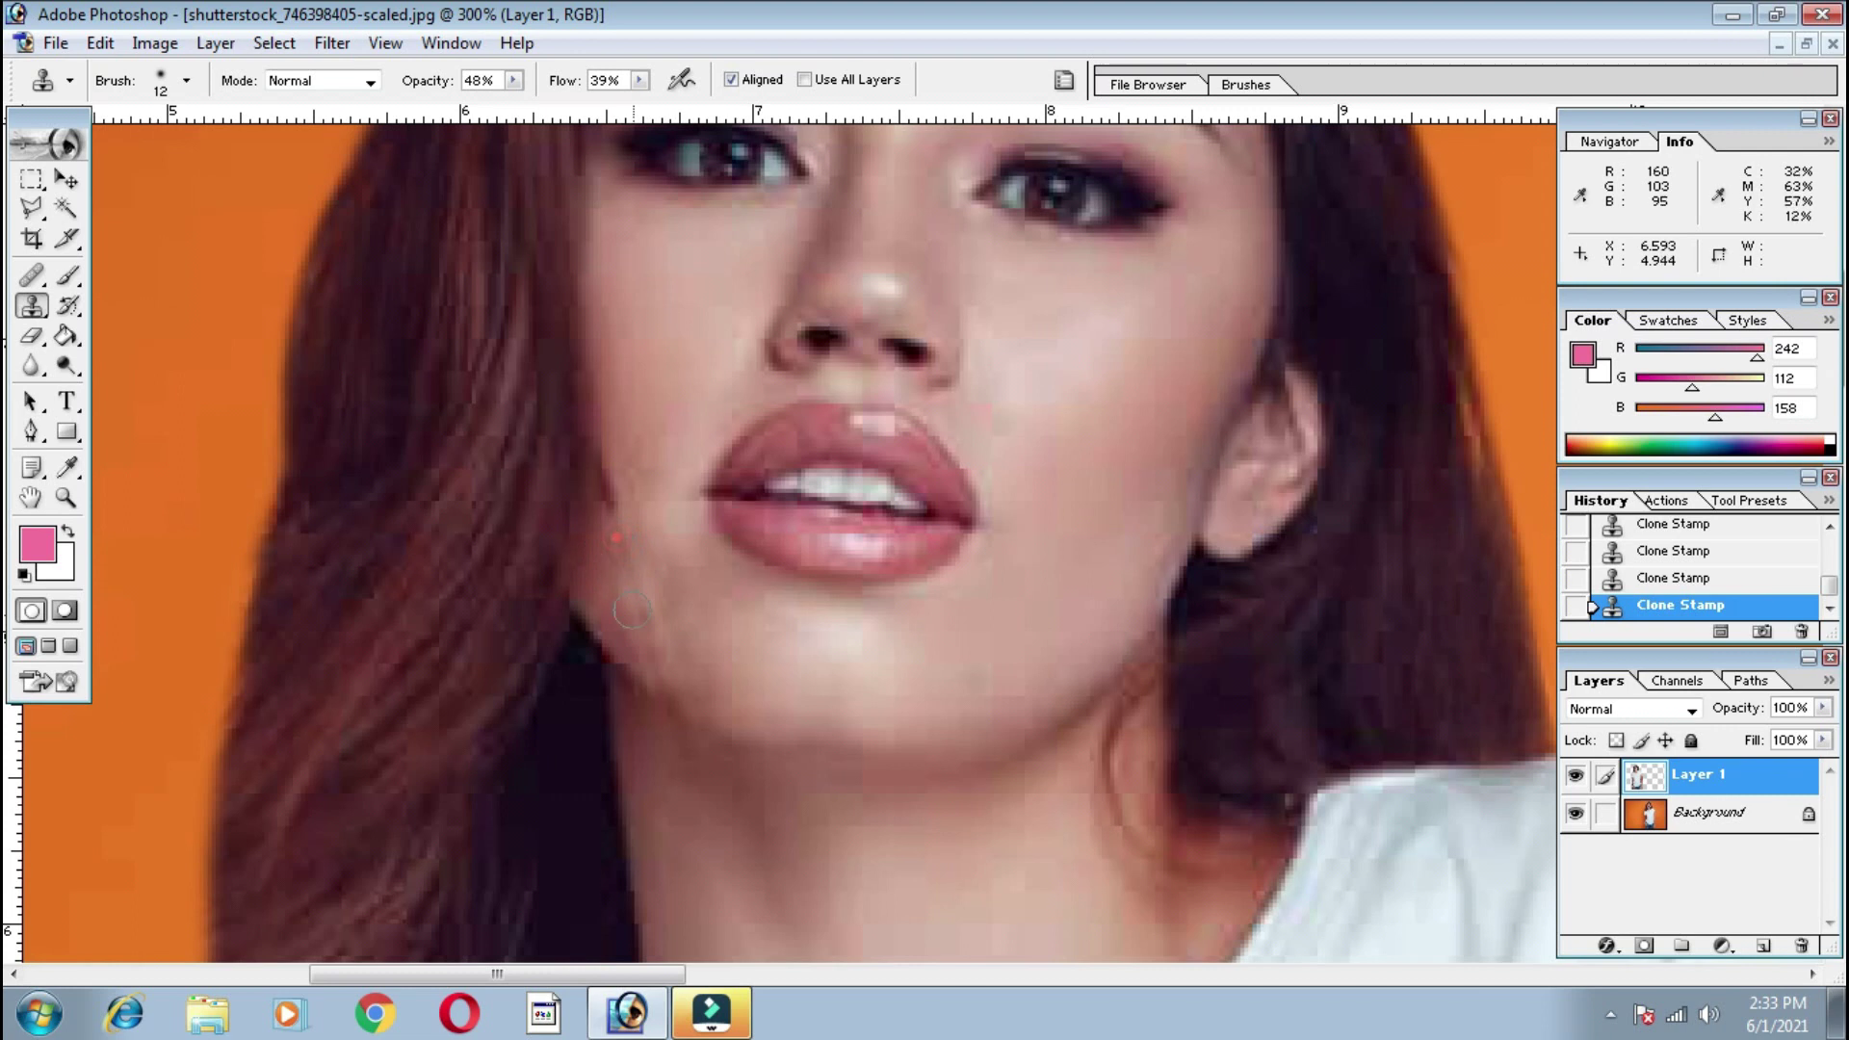
Compare both women at different zooms and step back the two most recent clone strokes
key("ctrl+minus")
key("ctrl+minus")
key("ctrl+minus")
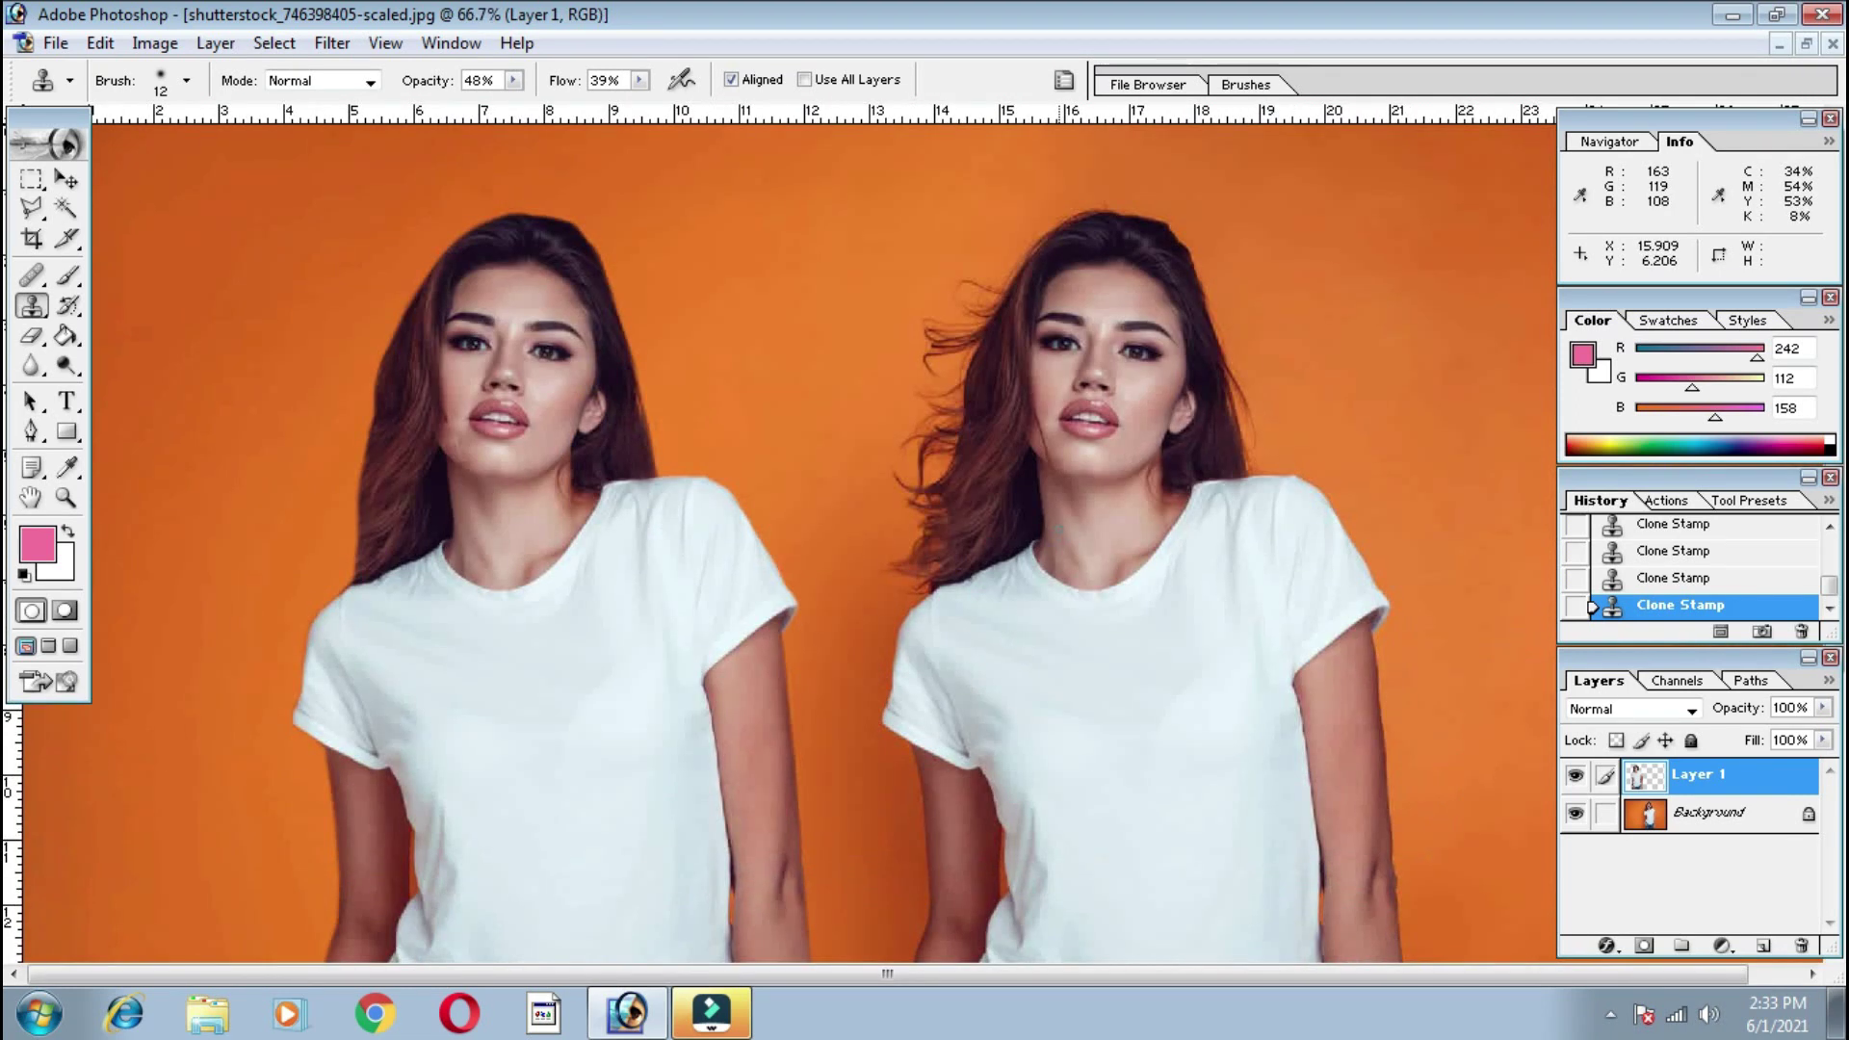
key("ctrl+plus")
key("ctrl+minus")
key("ctrl+plus")
left_click_drag(253, 397, 665, 601)
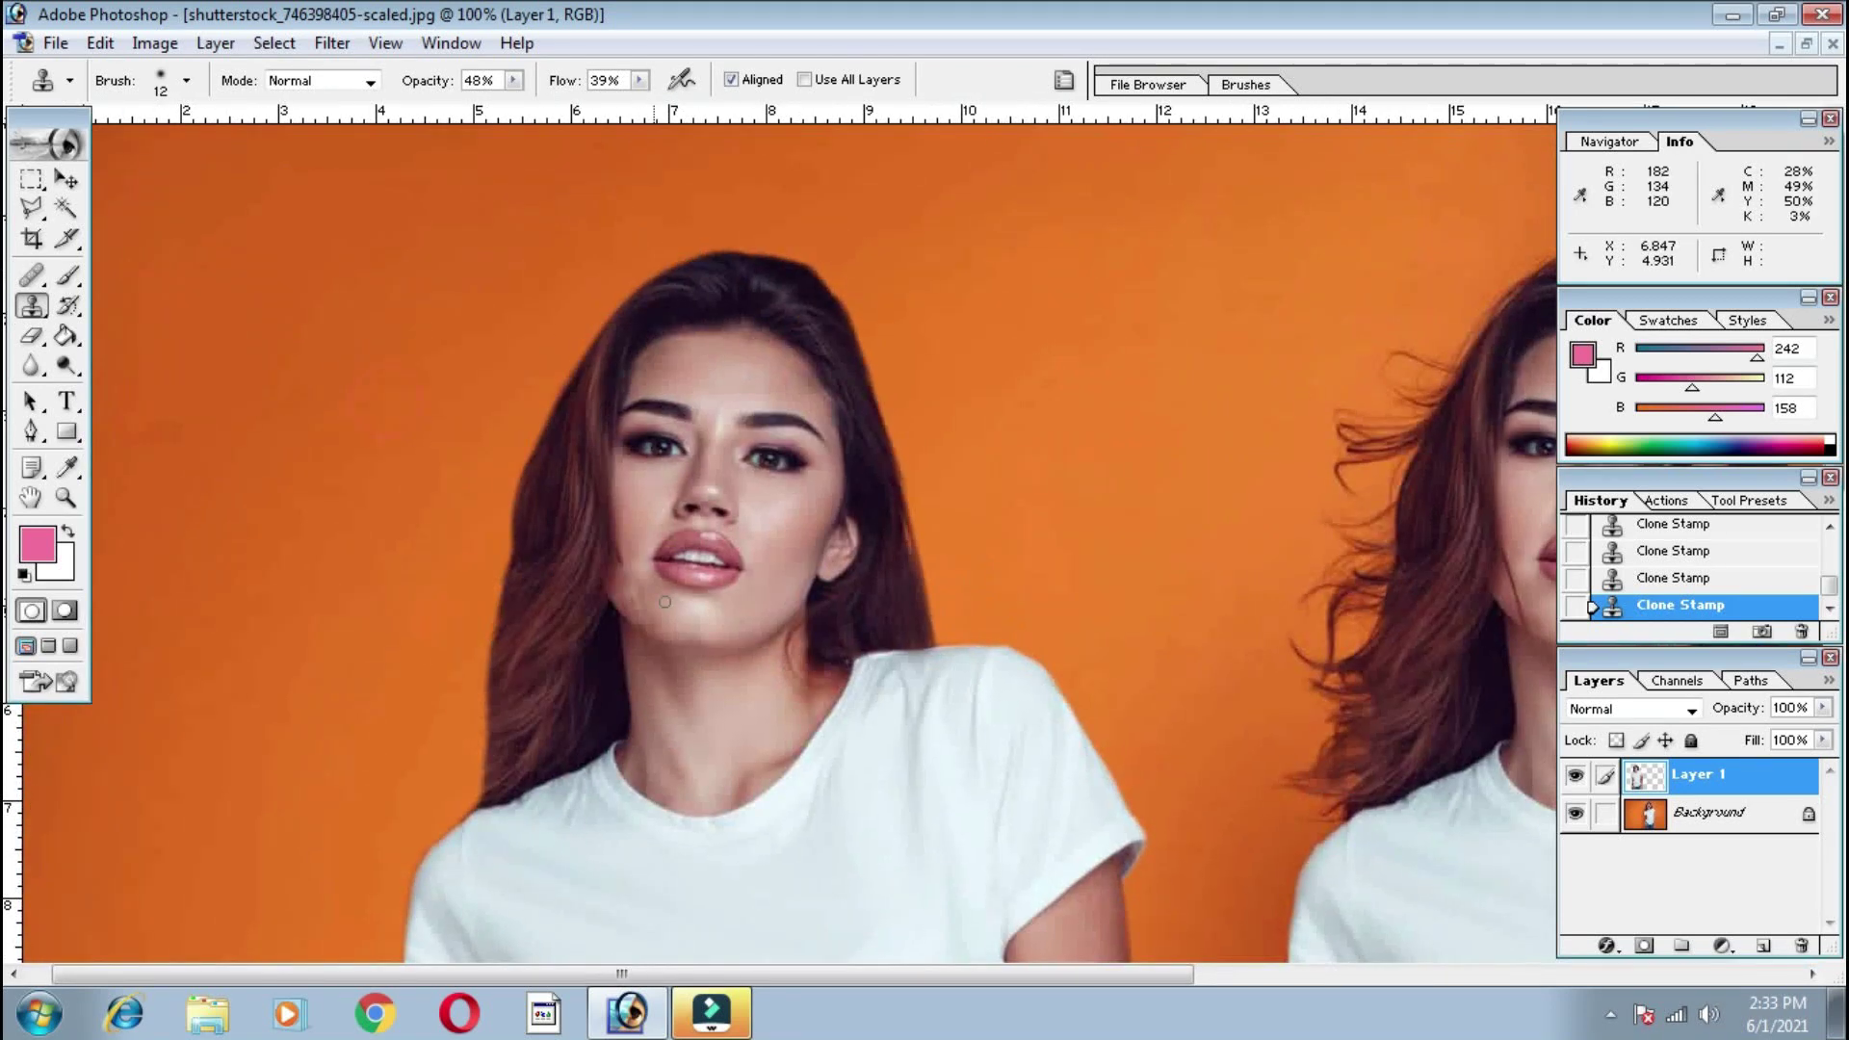
key("ctrl+plus")
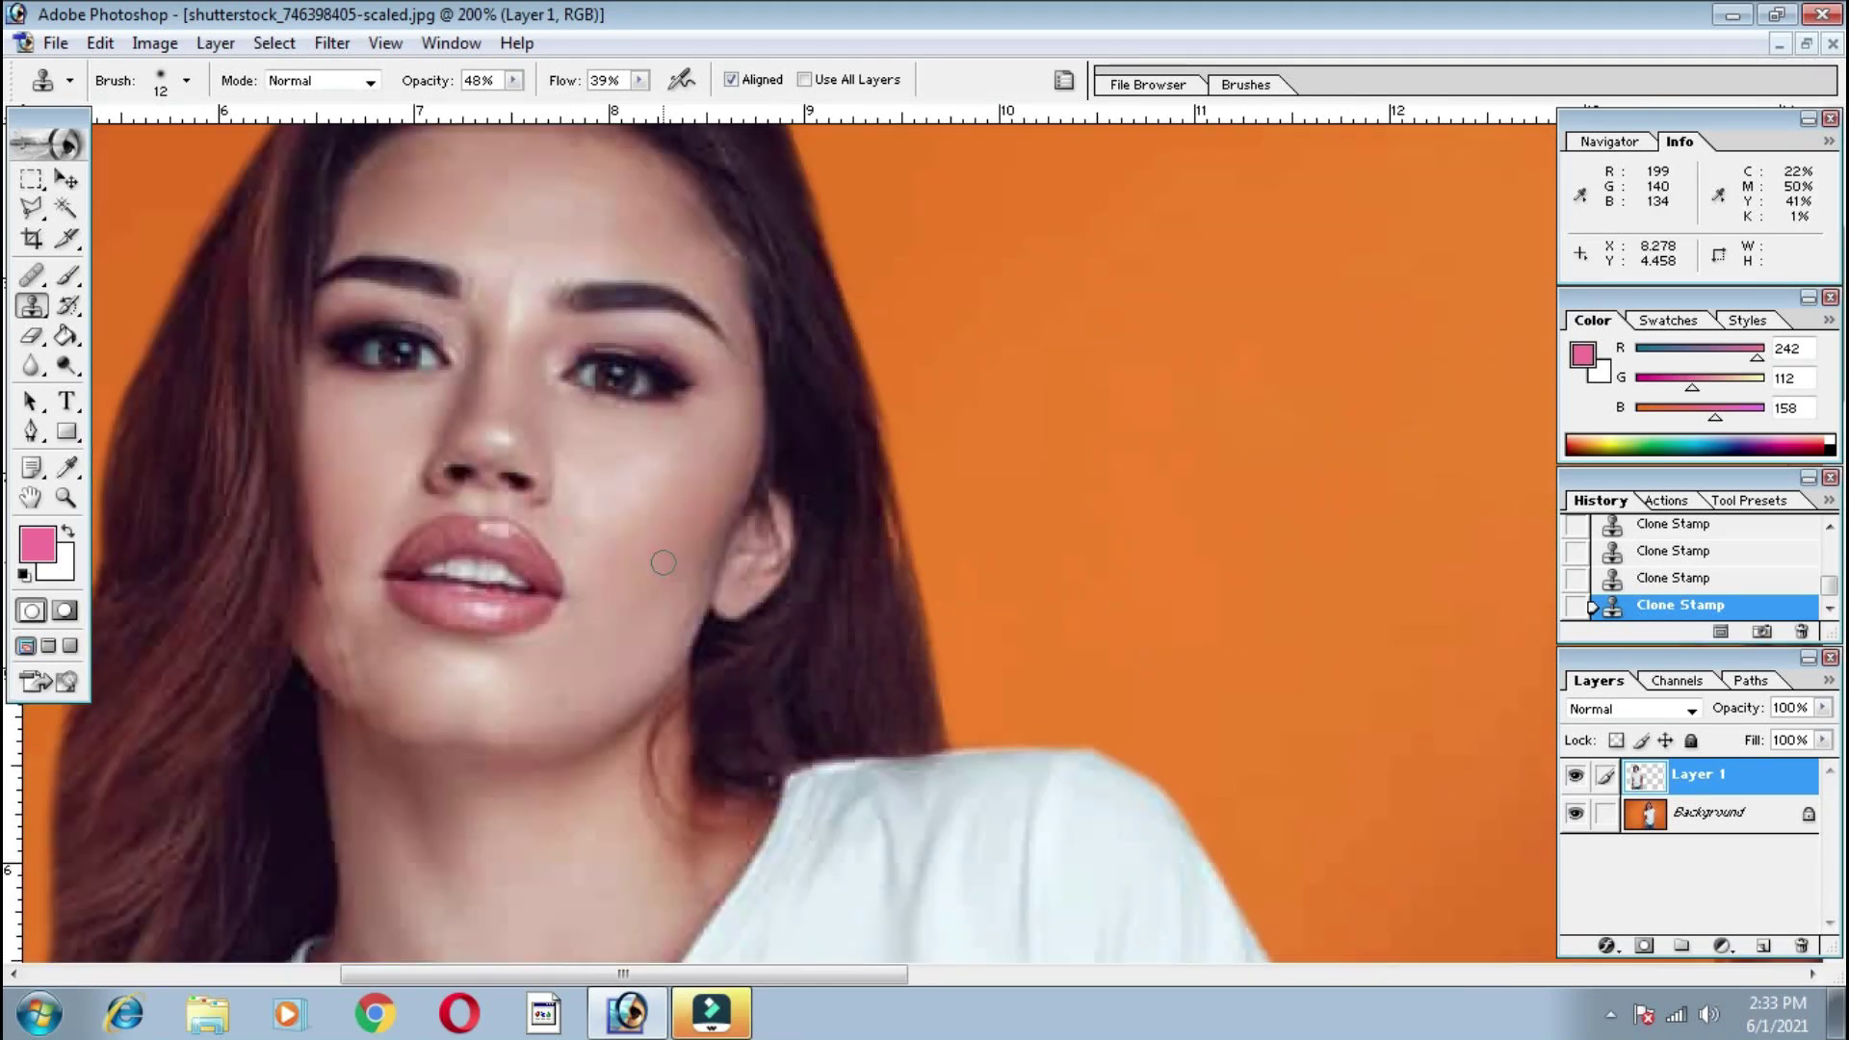
key("ctrl+alt+z")
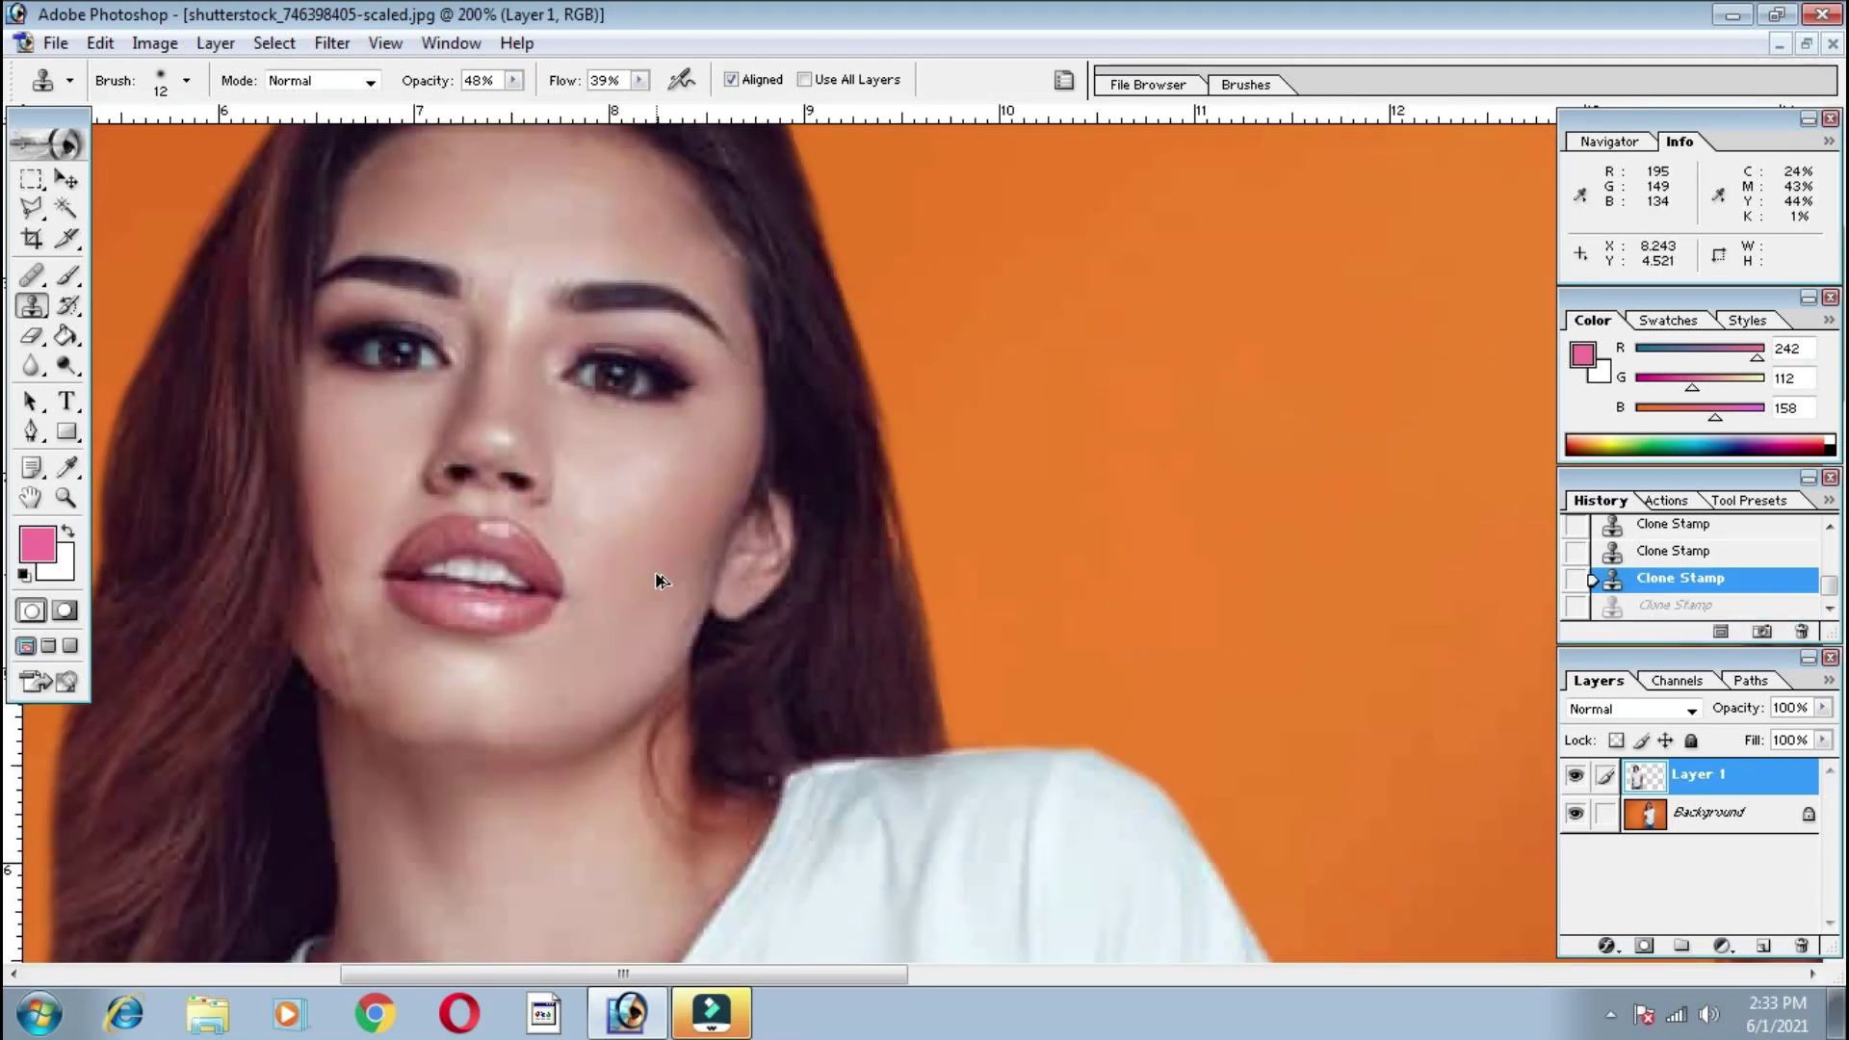
key("ctrl+alt+z")
key("ctrl+alt+z")
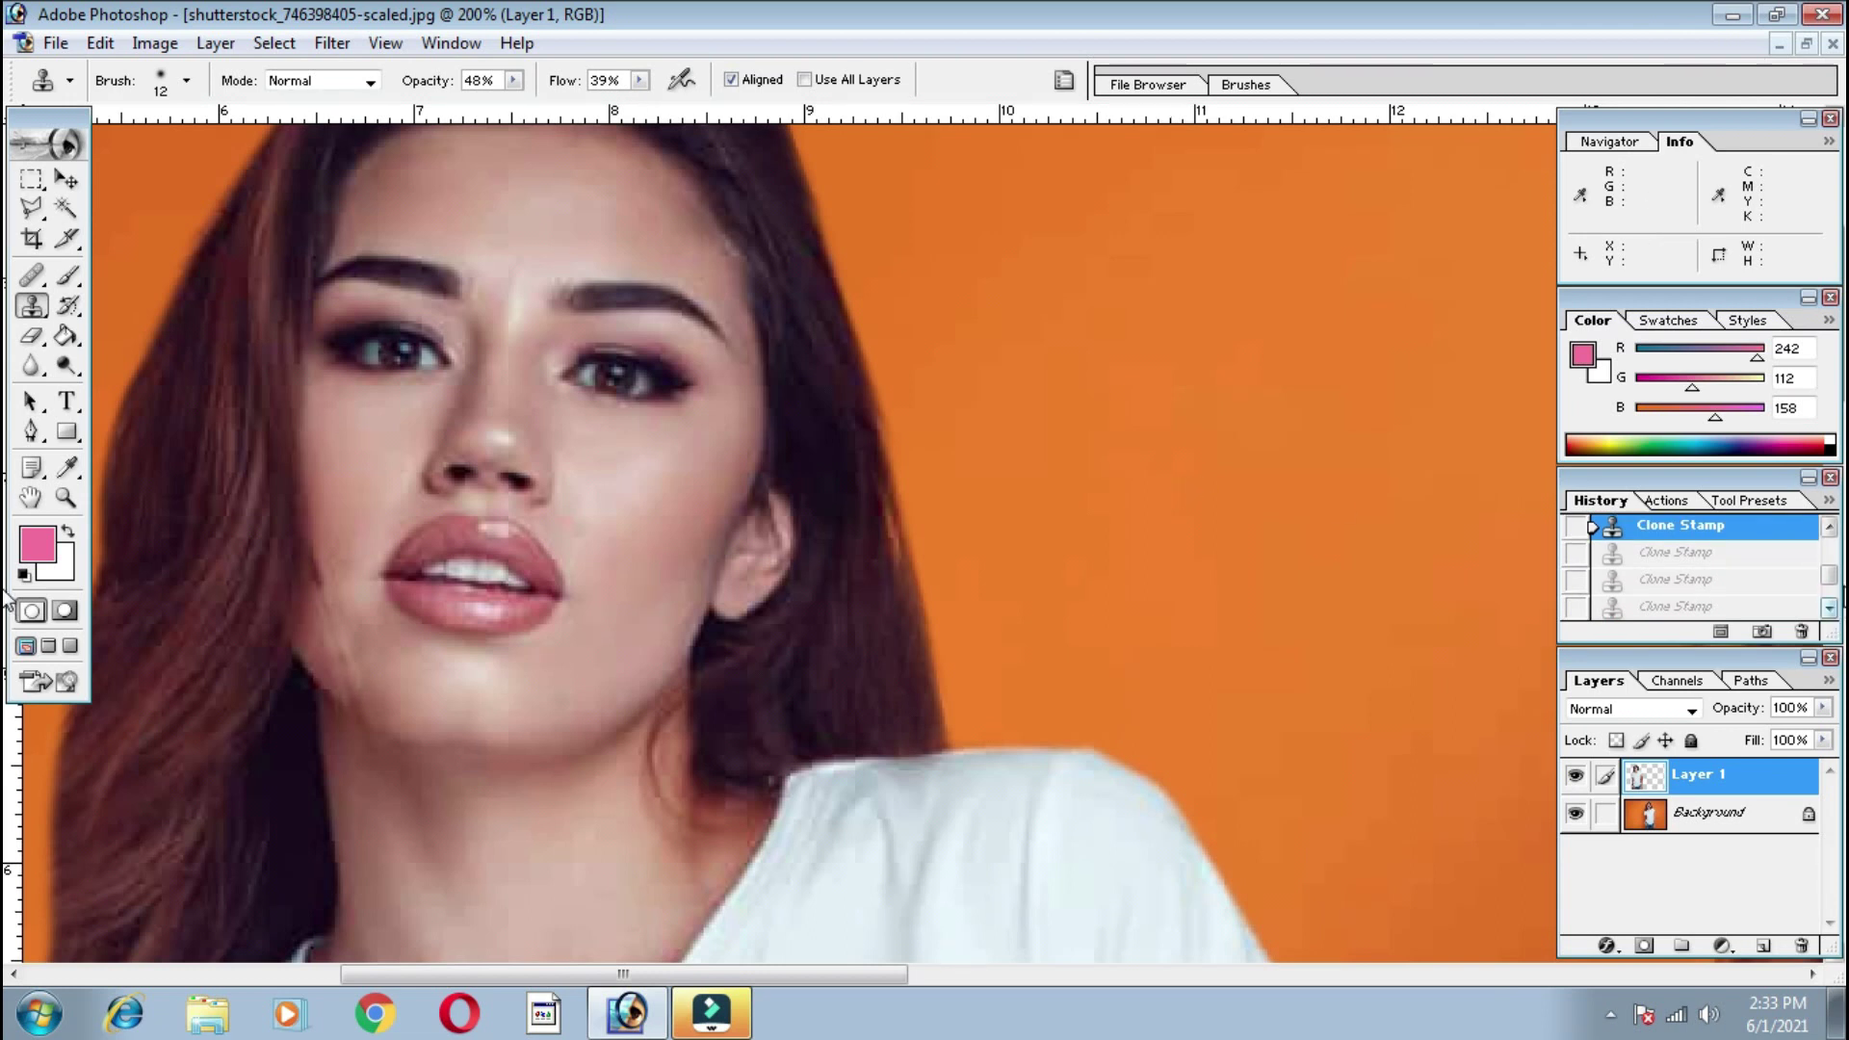
left_click_drag(1835, 570, 1830, 549)
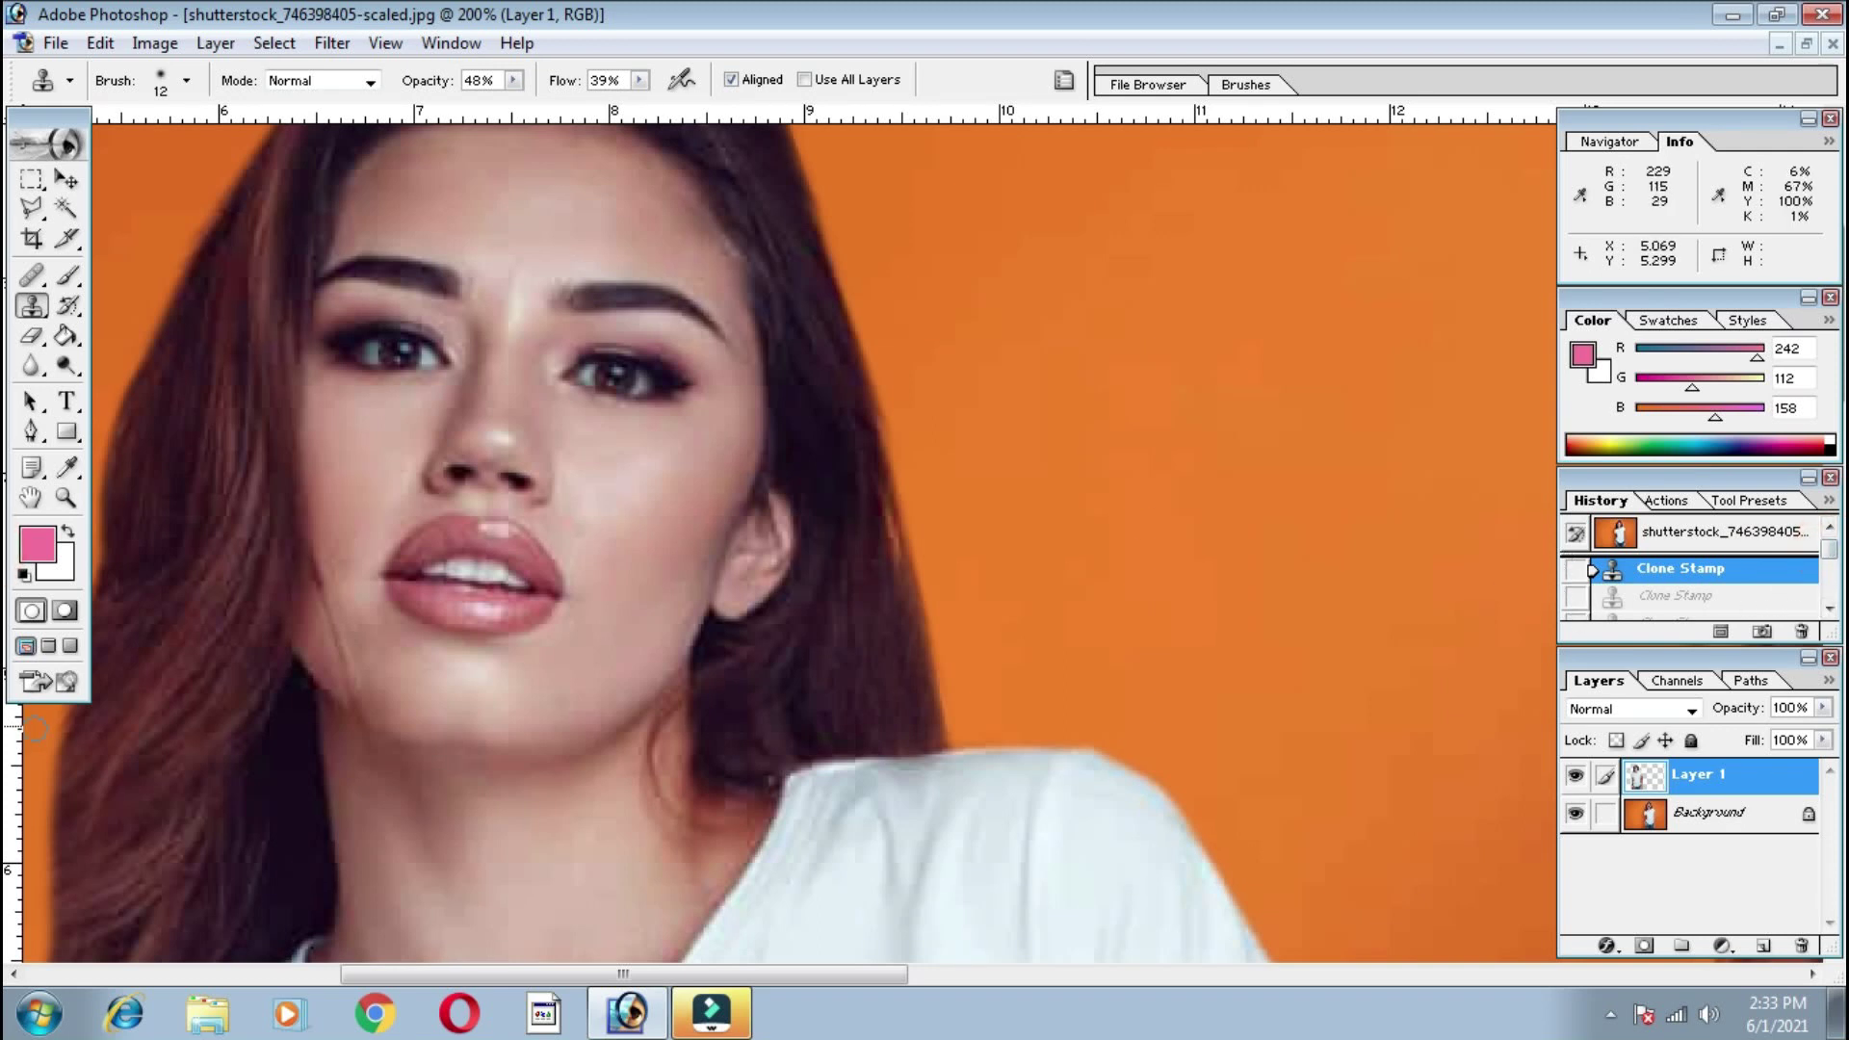
key("ctrl+minus")
key("ctrl+minus")
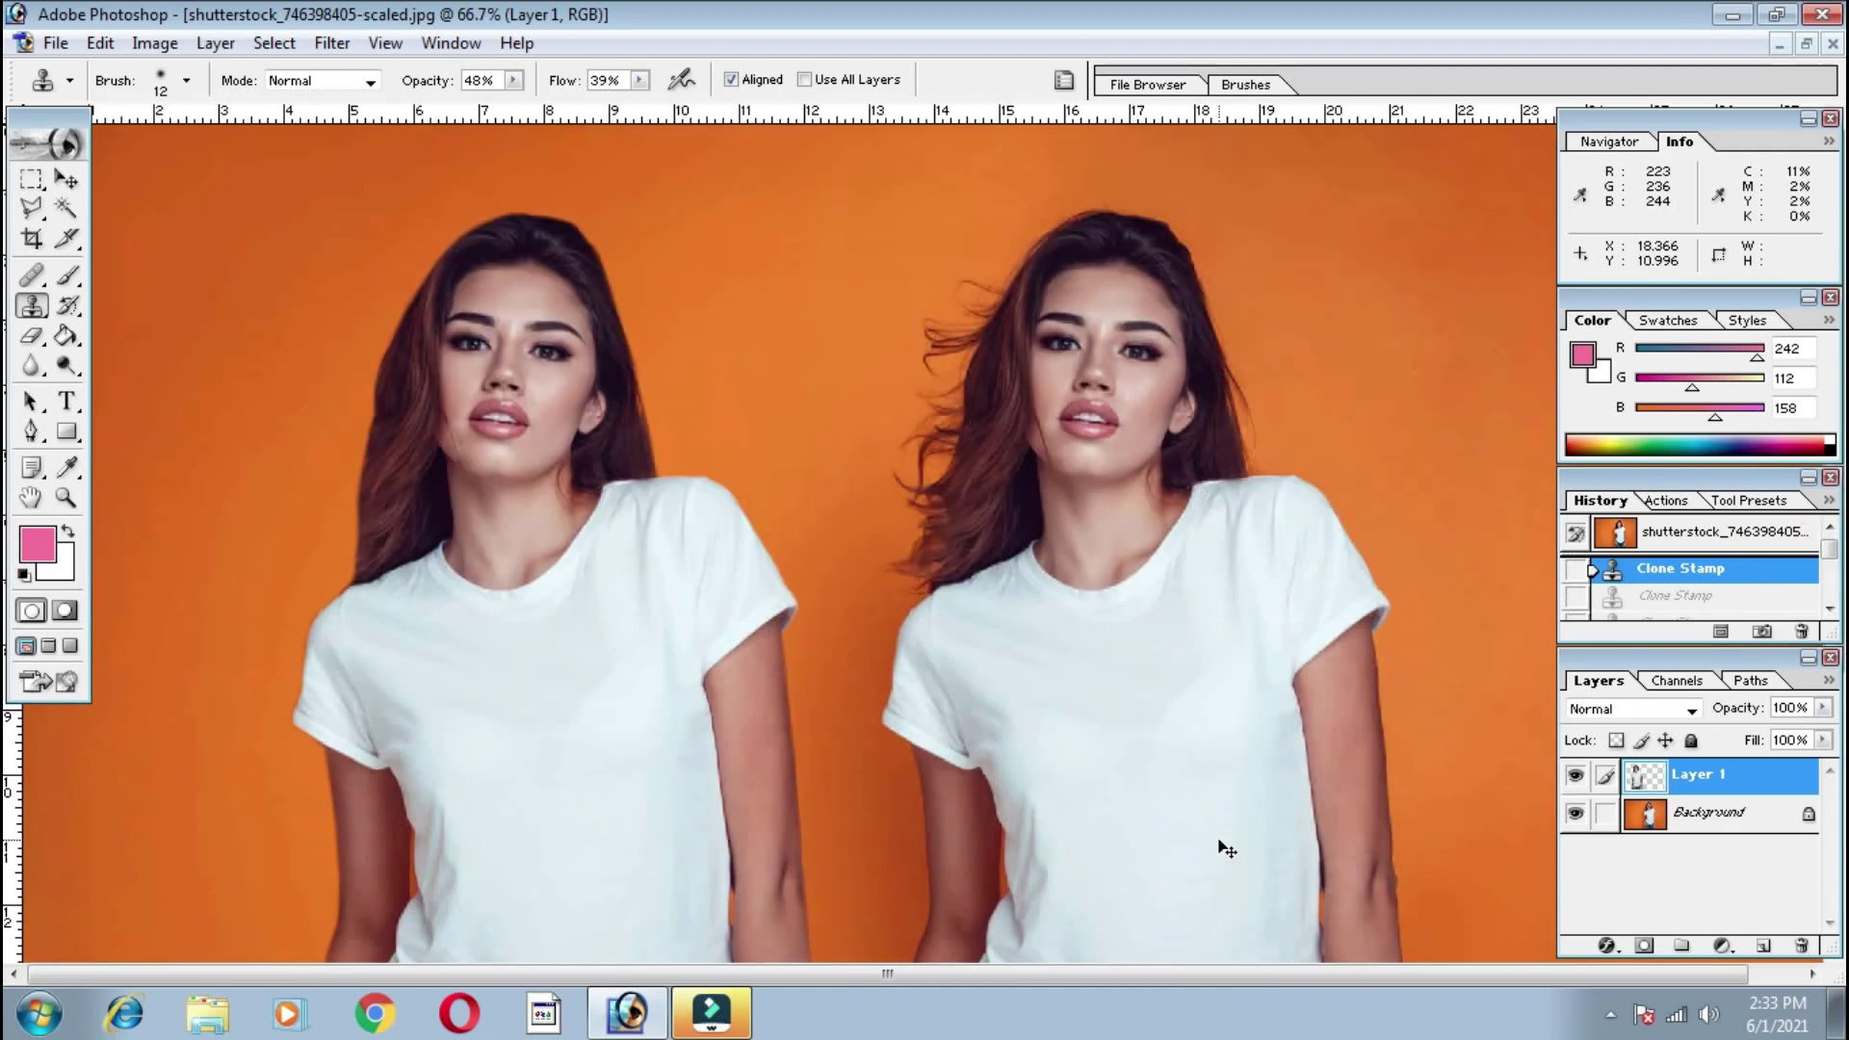
key("ctrl+minus")
key("ctrl+minus")
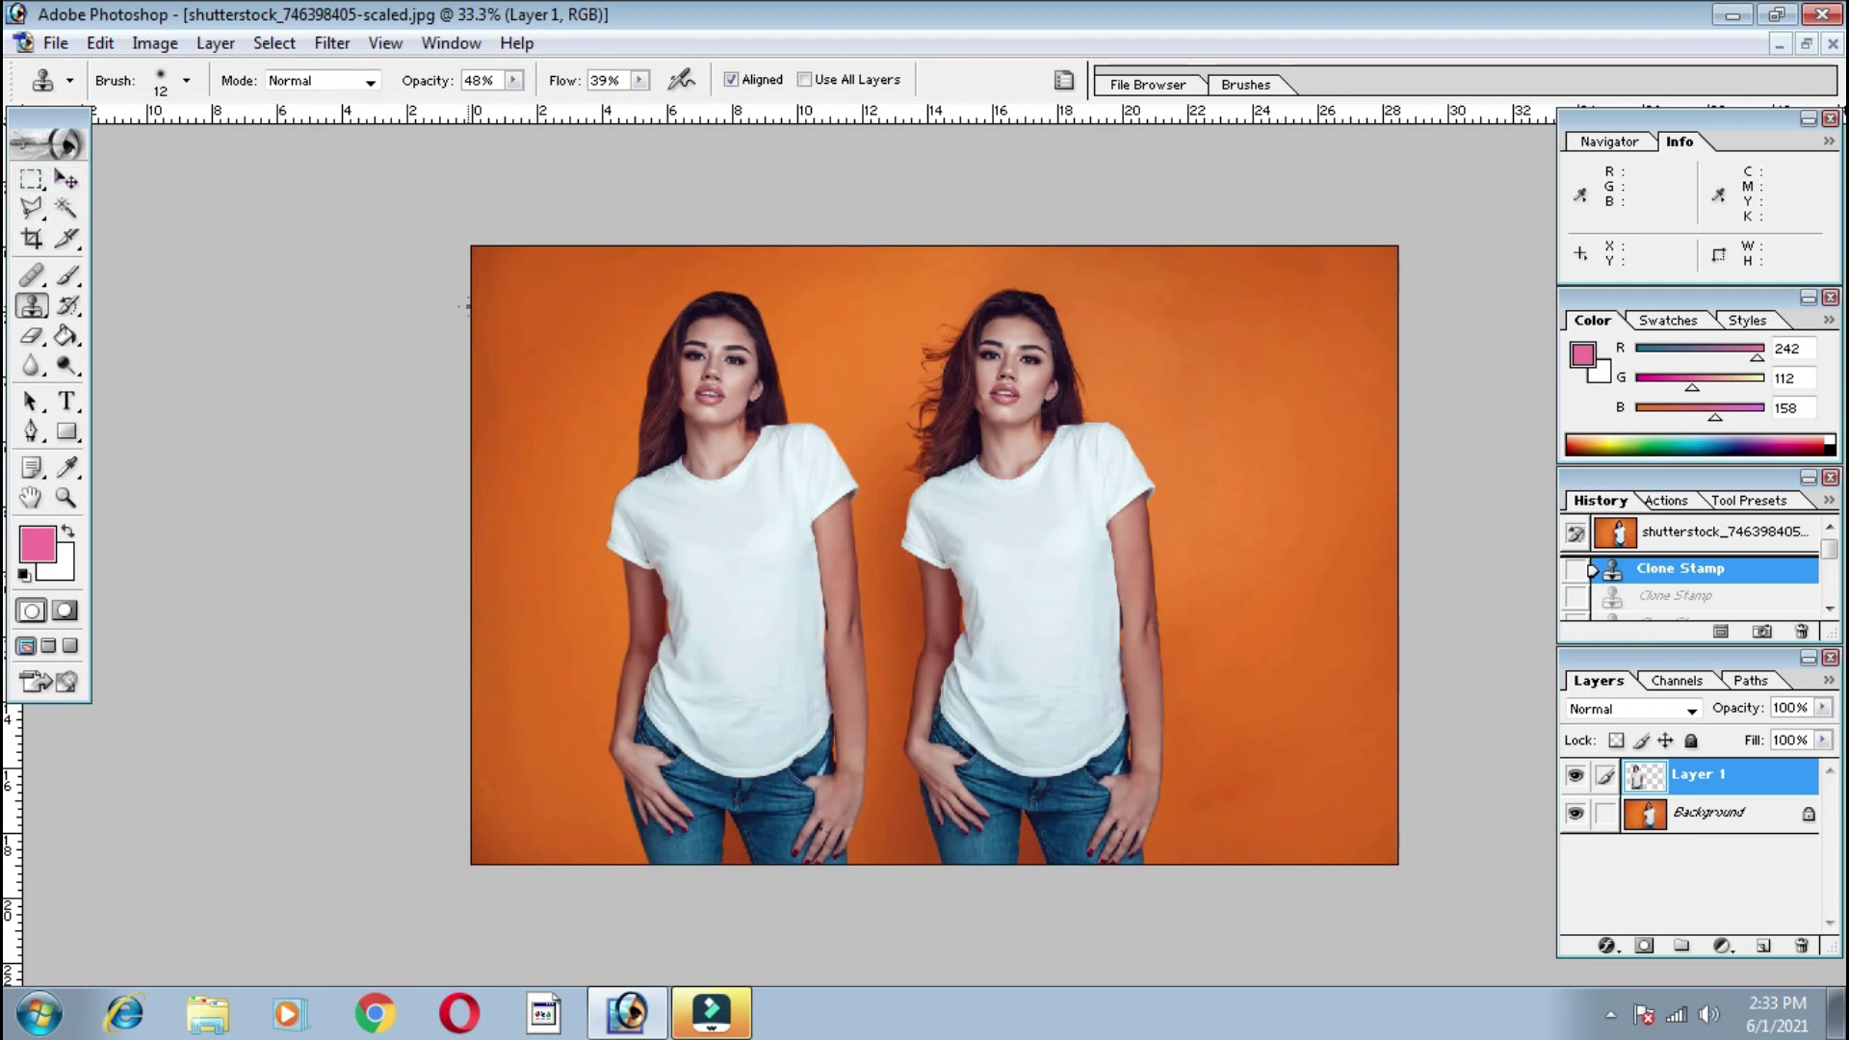
left_click(76, 176)
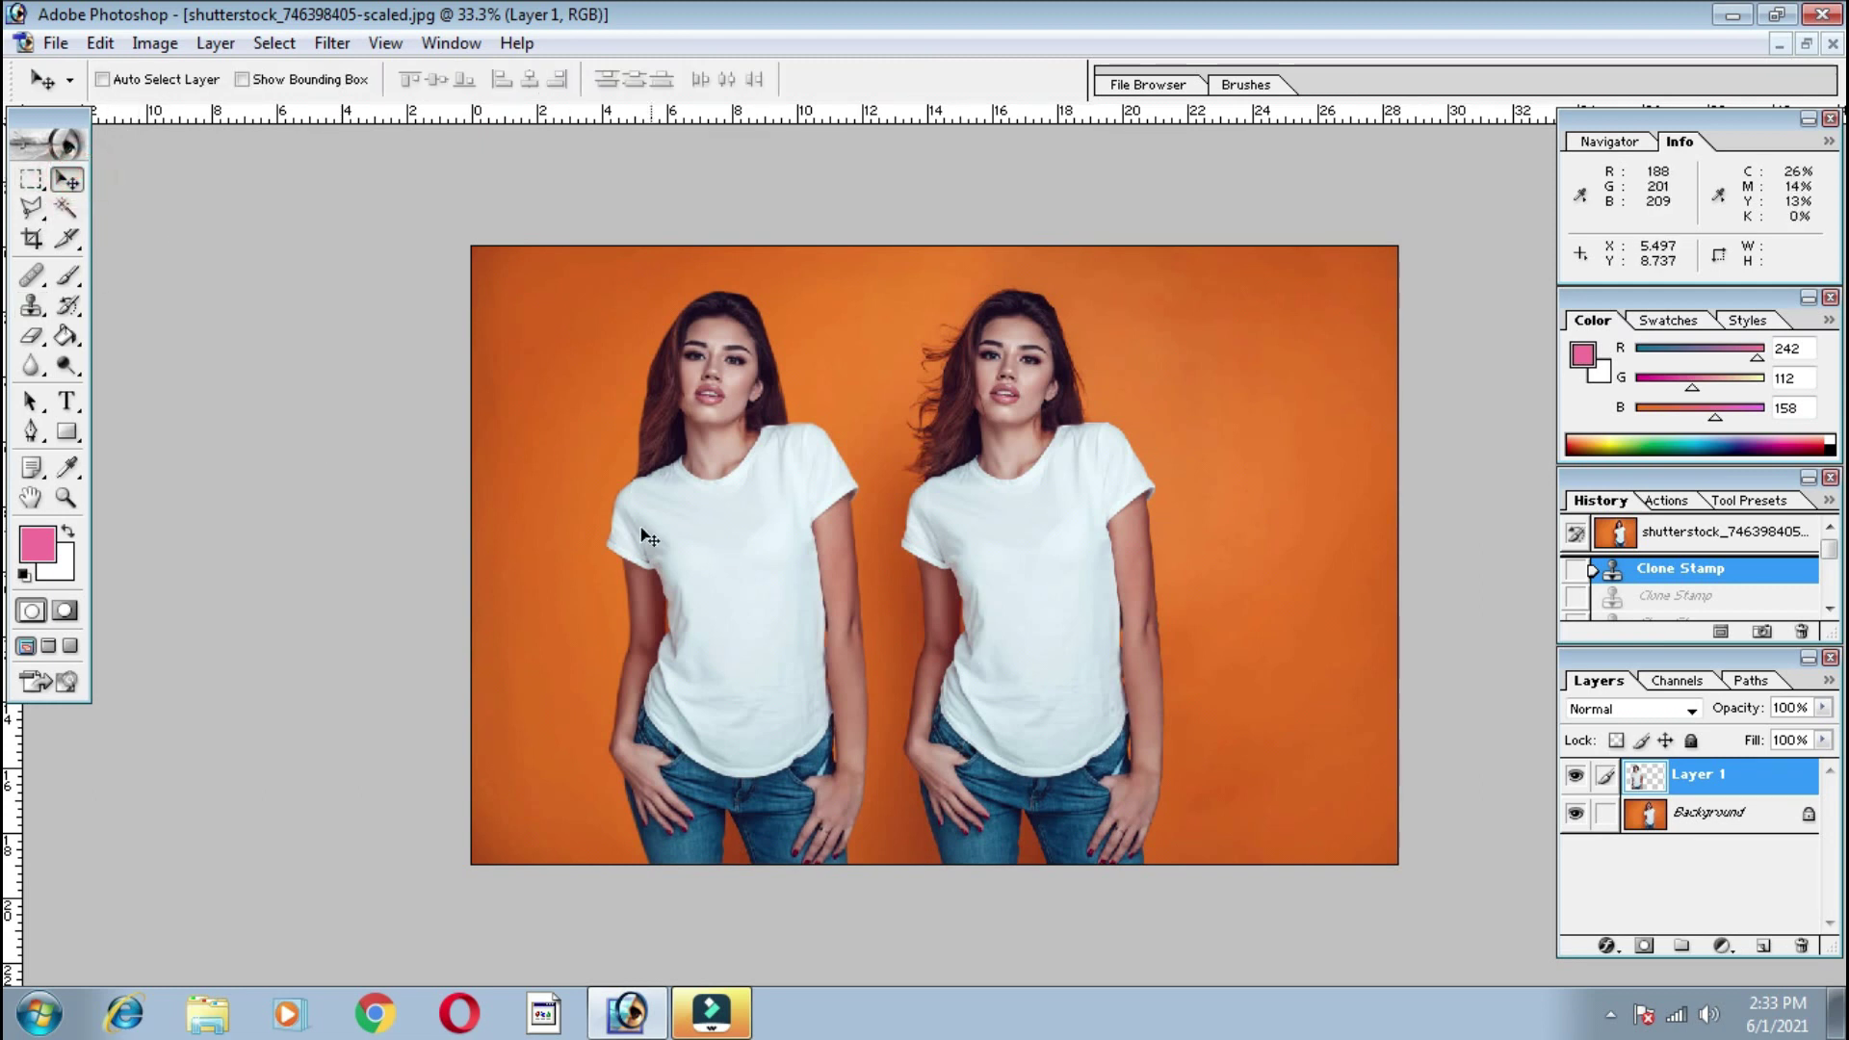
right_click(671, 522)
left_click(731, 540)
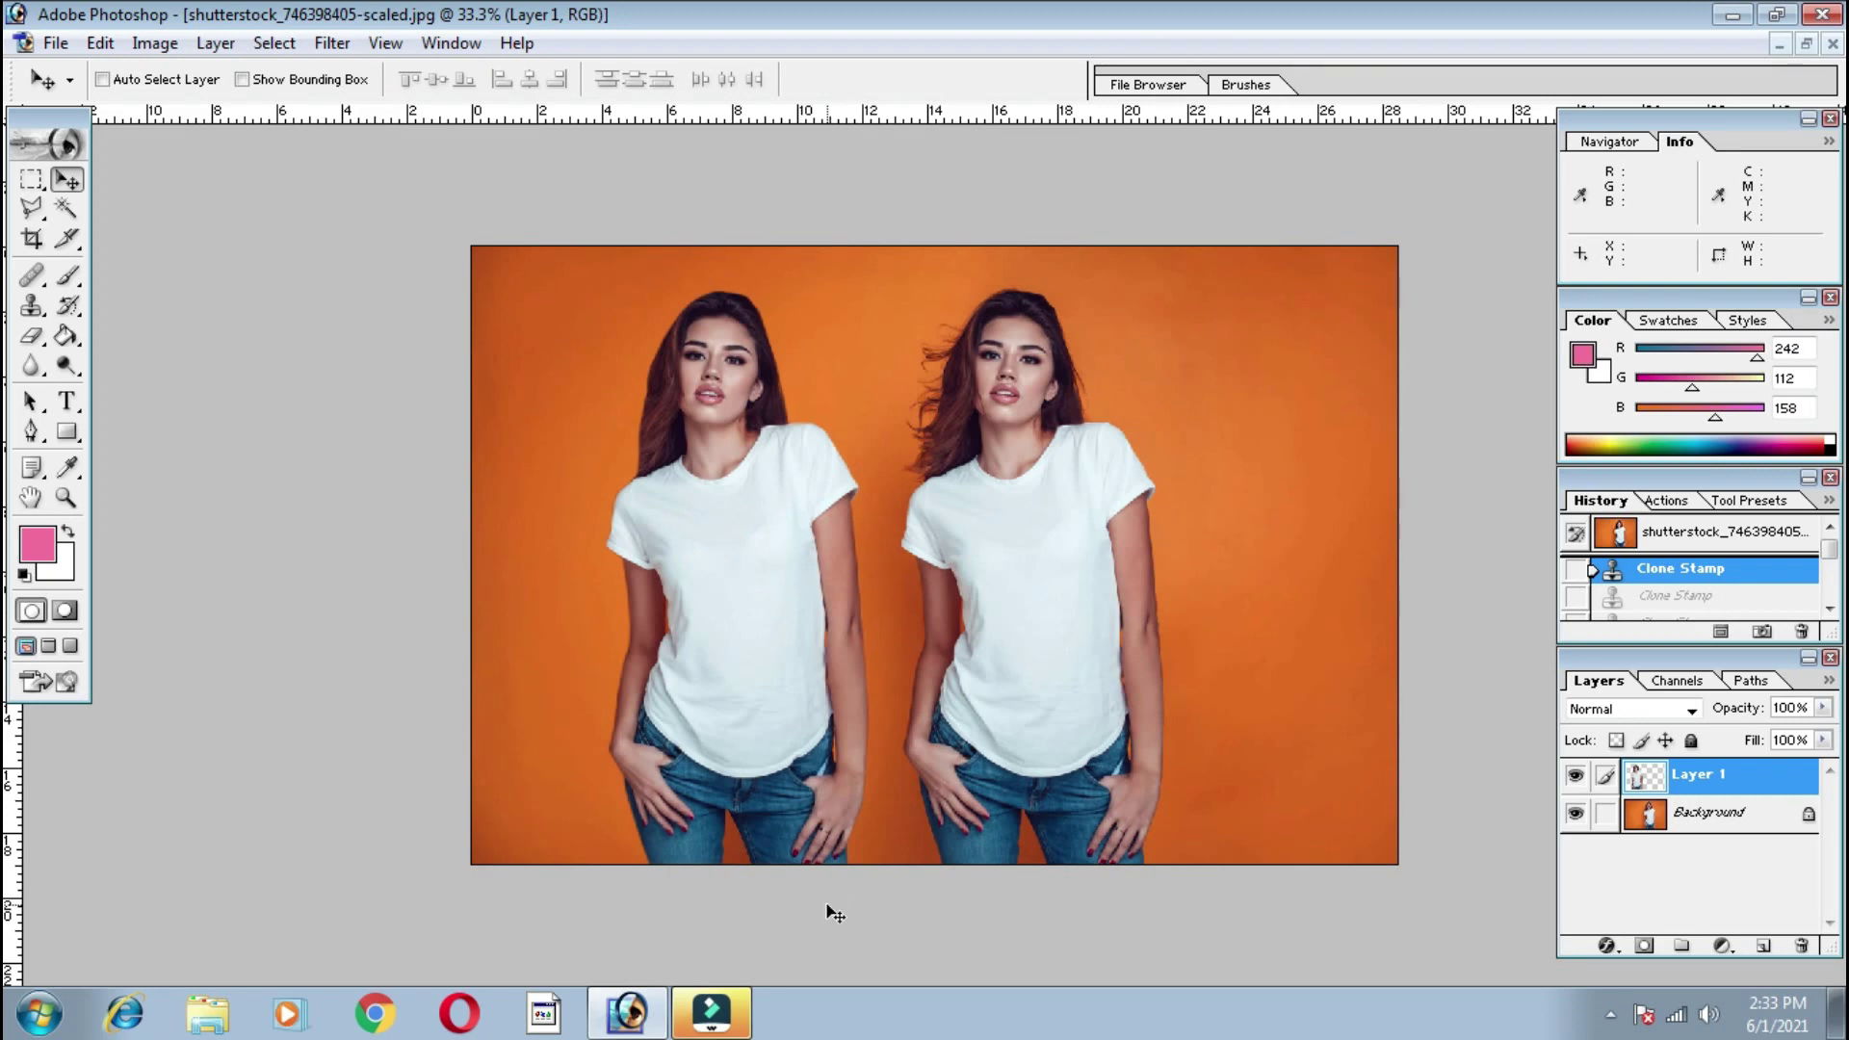